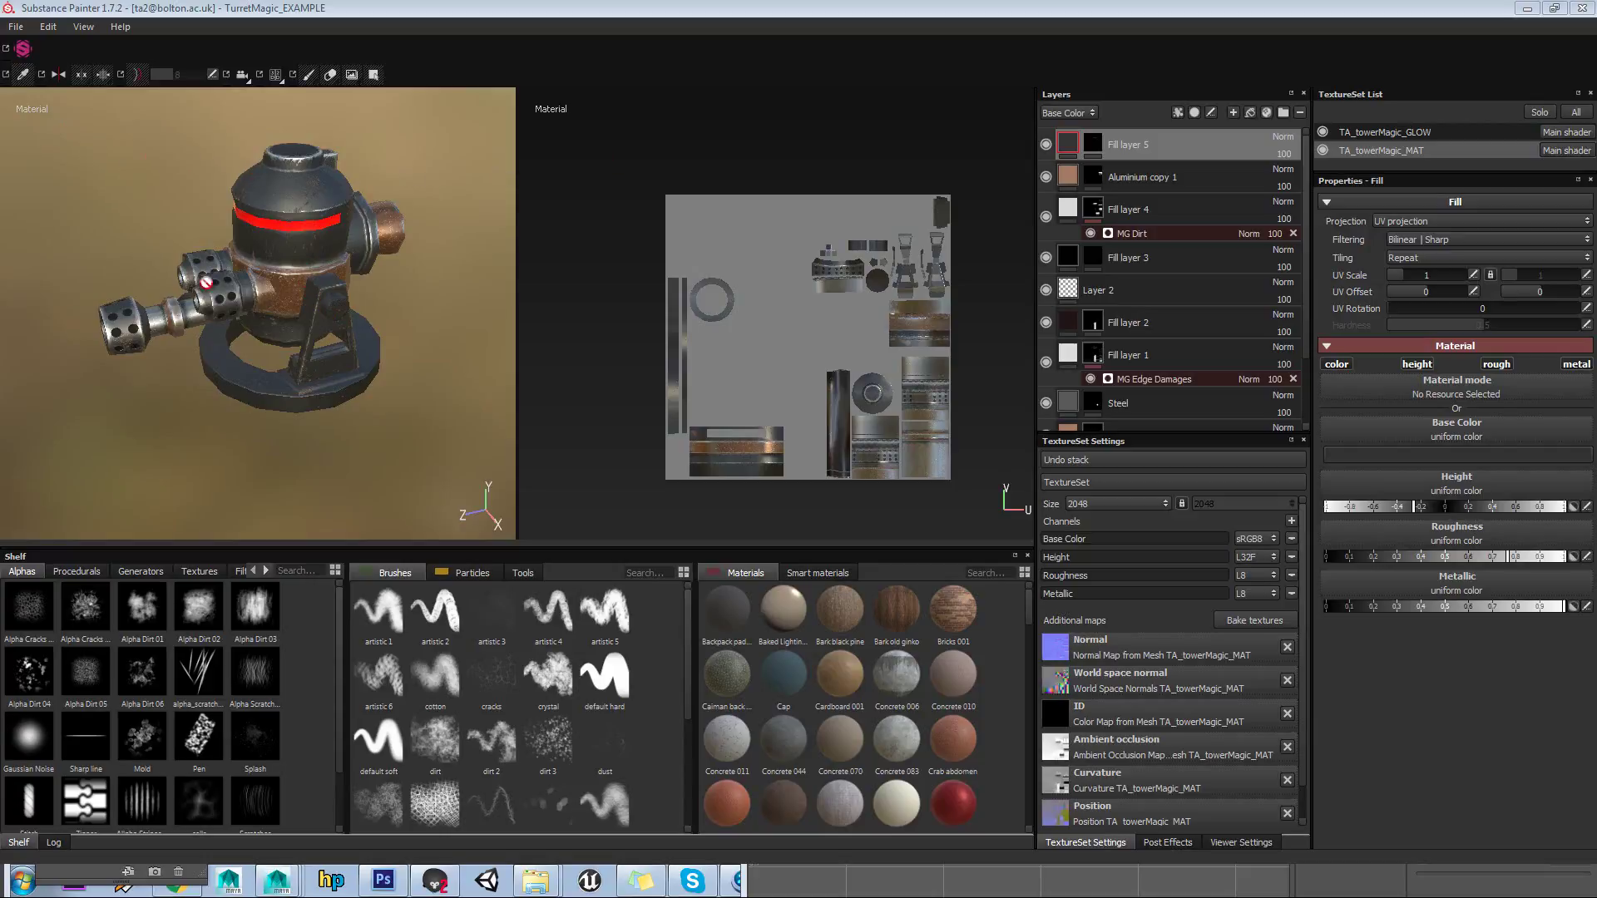
# - Inspect the turret model from several distances and angles in the 3D view, finishing with the model framed
pyautogui.keyDown('alt'); pyautogui.moveTo(321, 271); pyautogui.dragTo(317, 289, button='middle'); pyautogui.keyUp('alt')
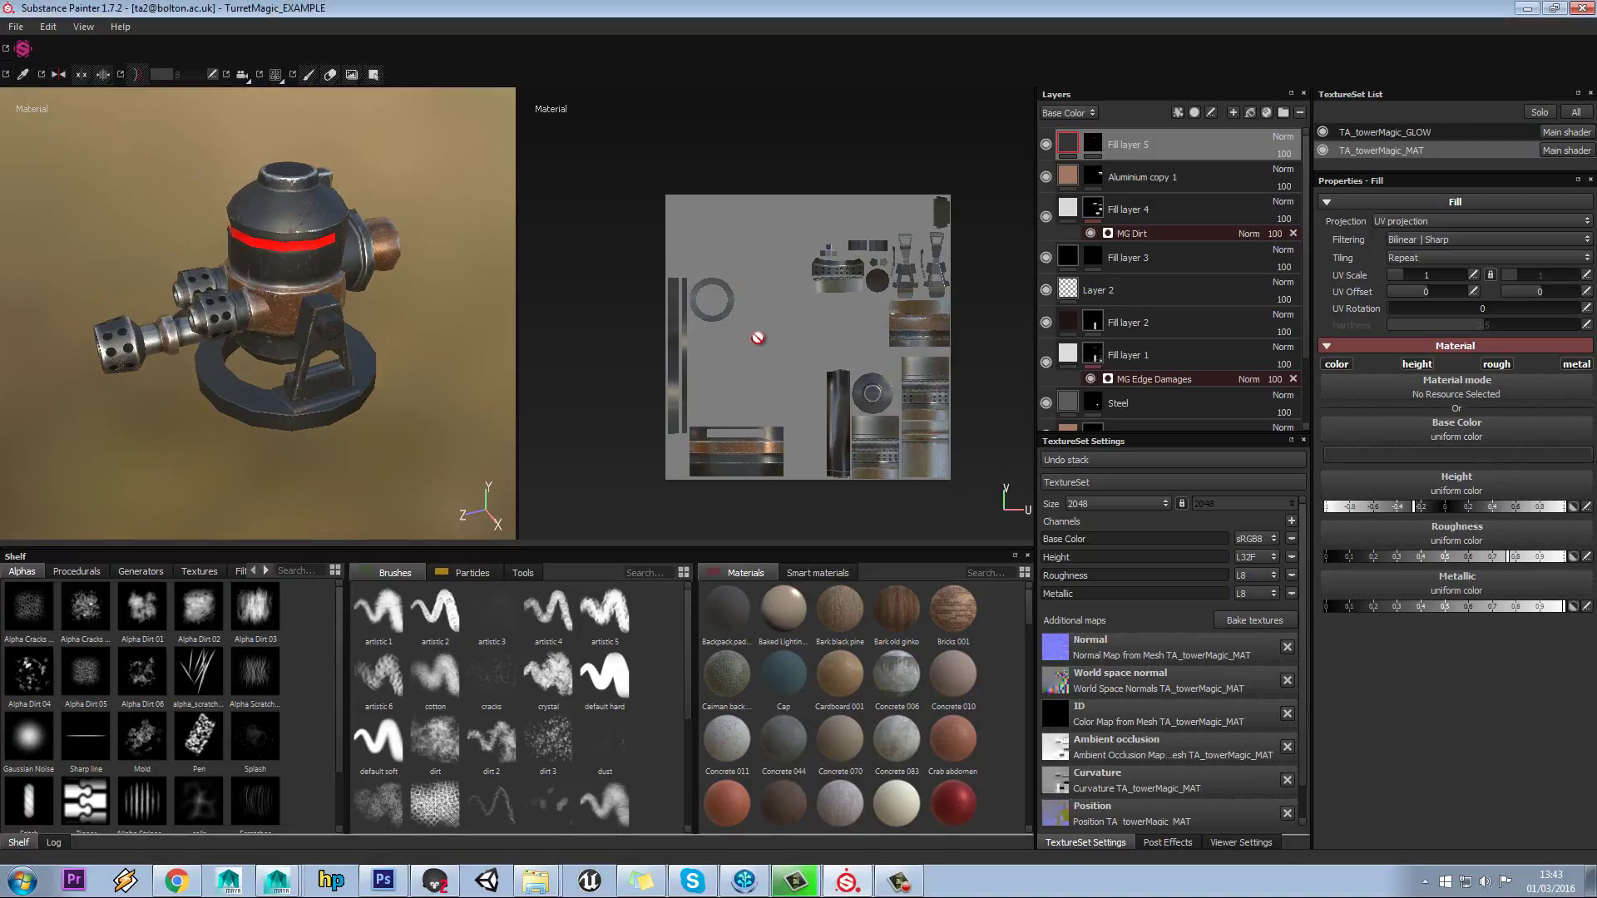
pyautogui.keyDown('alt'); pyautogui.moveTo(767, 328); pyautogui.dragTo(736, 332, button='middle'); pyautogui.keyUp('alt')
pyautogui.scroll(-1, 738, 329)
pyautogui.scroll(2, 740, 324)
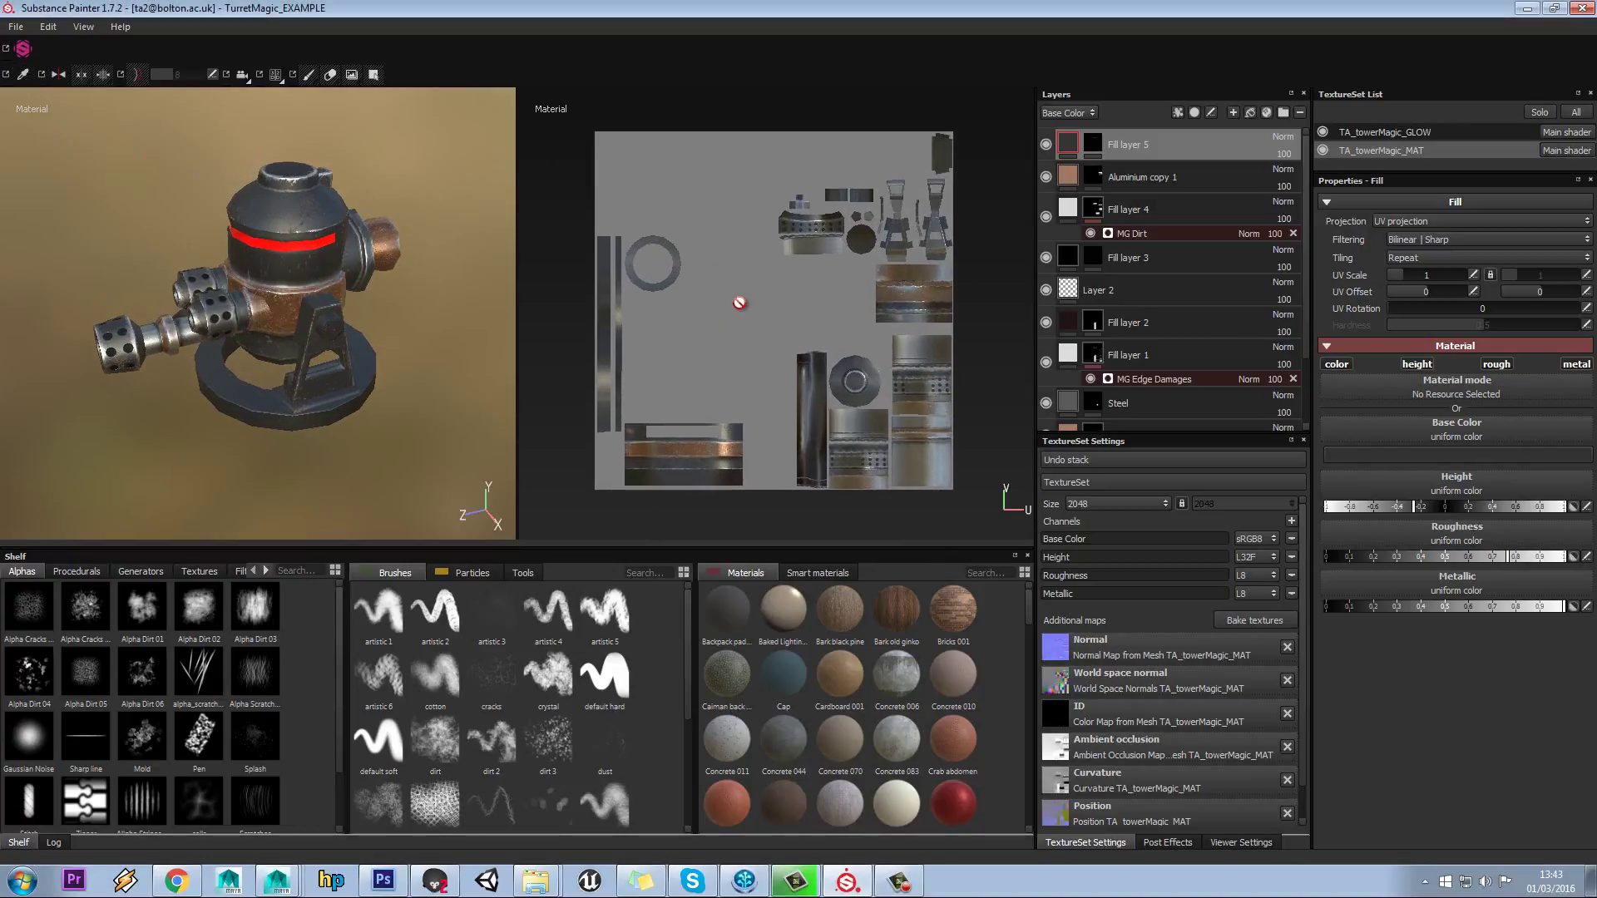
pyautogui.moveTo(305, 309)
pyautogui.keyDown('alt'); pyautogui.mouseDown()
pyautogui.moveTo(438, 346)
pyautogui.moveTo(318, 304)
pyautogui.mouseUp(); pyautogui.keyUp('alt')
pyautogui.keyDown('alt'); pyautogui.moveTo(319, 303); pyautogui.dragTo(296, 331, button='right'); pyautogui.keyUp('alt')
pyautogui.click(290, 309)
pyautogui.scroll(3, 299, 331)
pyautogui.scroll(-3, 299, 331)
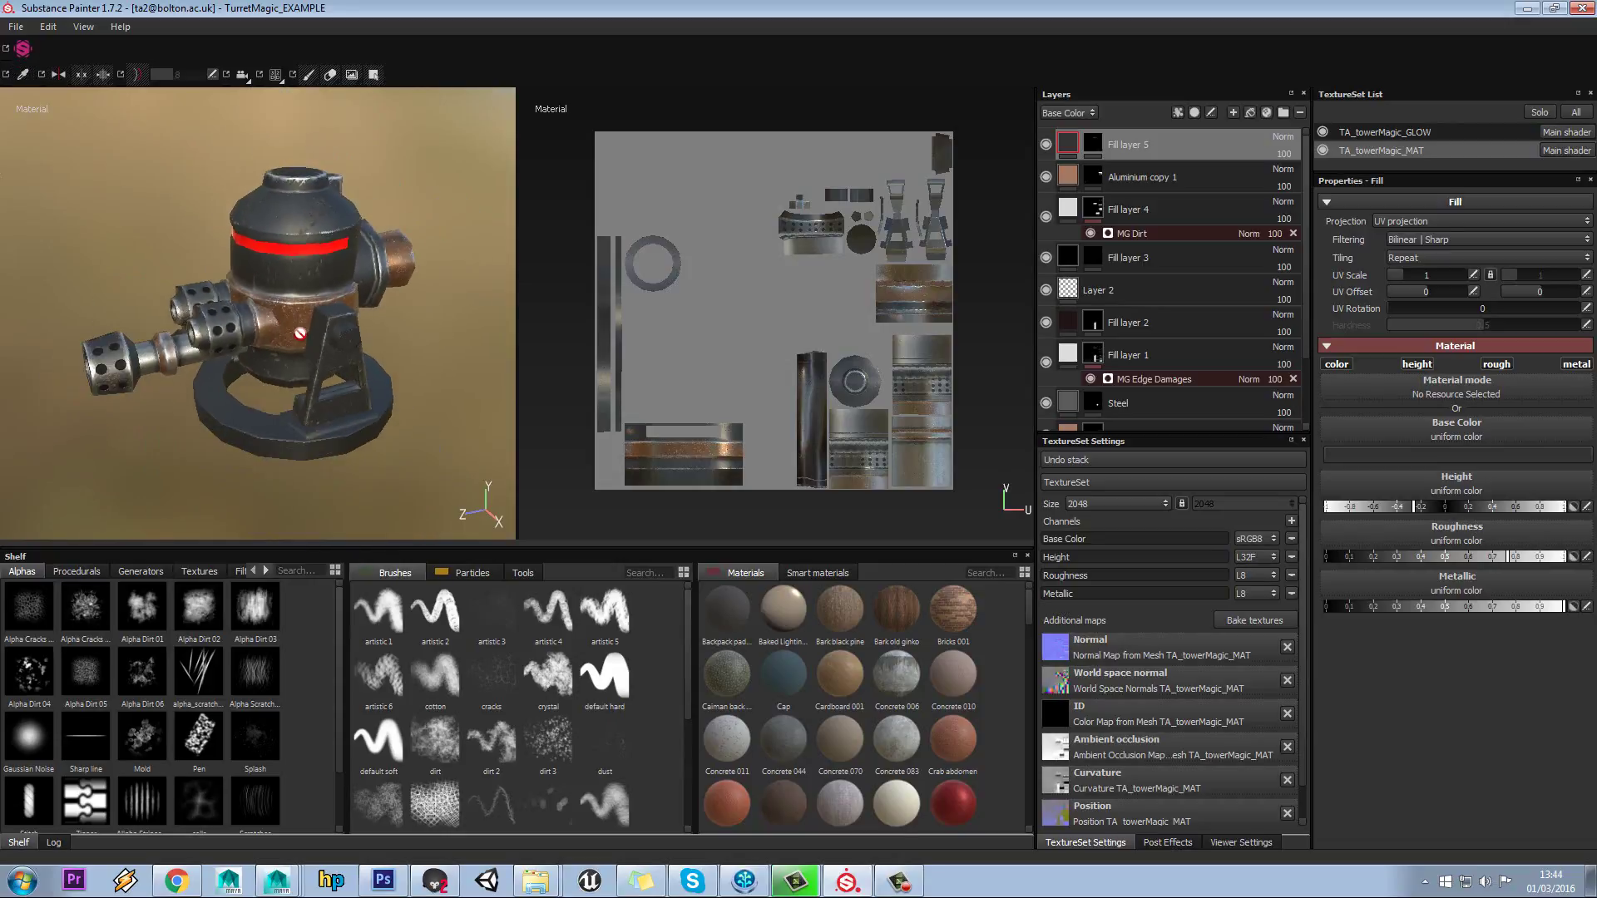
pyautogui.scroll(3, 301, 332)
pyautogui.scroll(-3, 301, 332)
pyautogui.scroll(3, 308, 344)
pyautogui.scroll(-5, 309, 344)
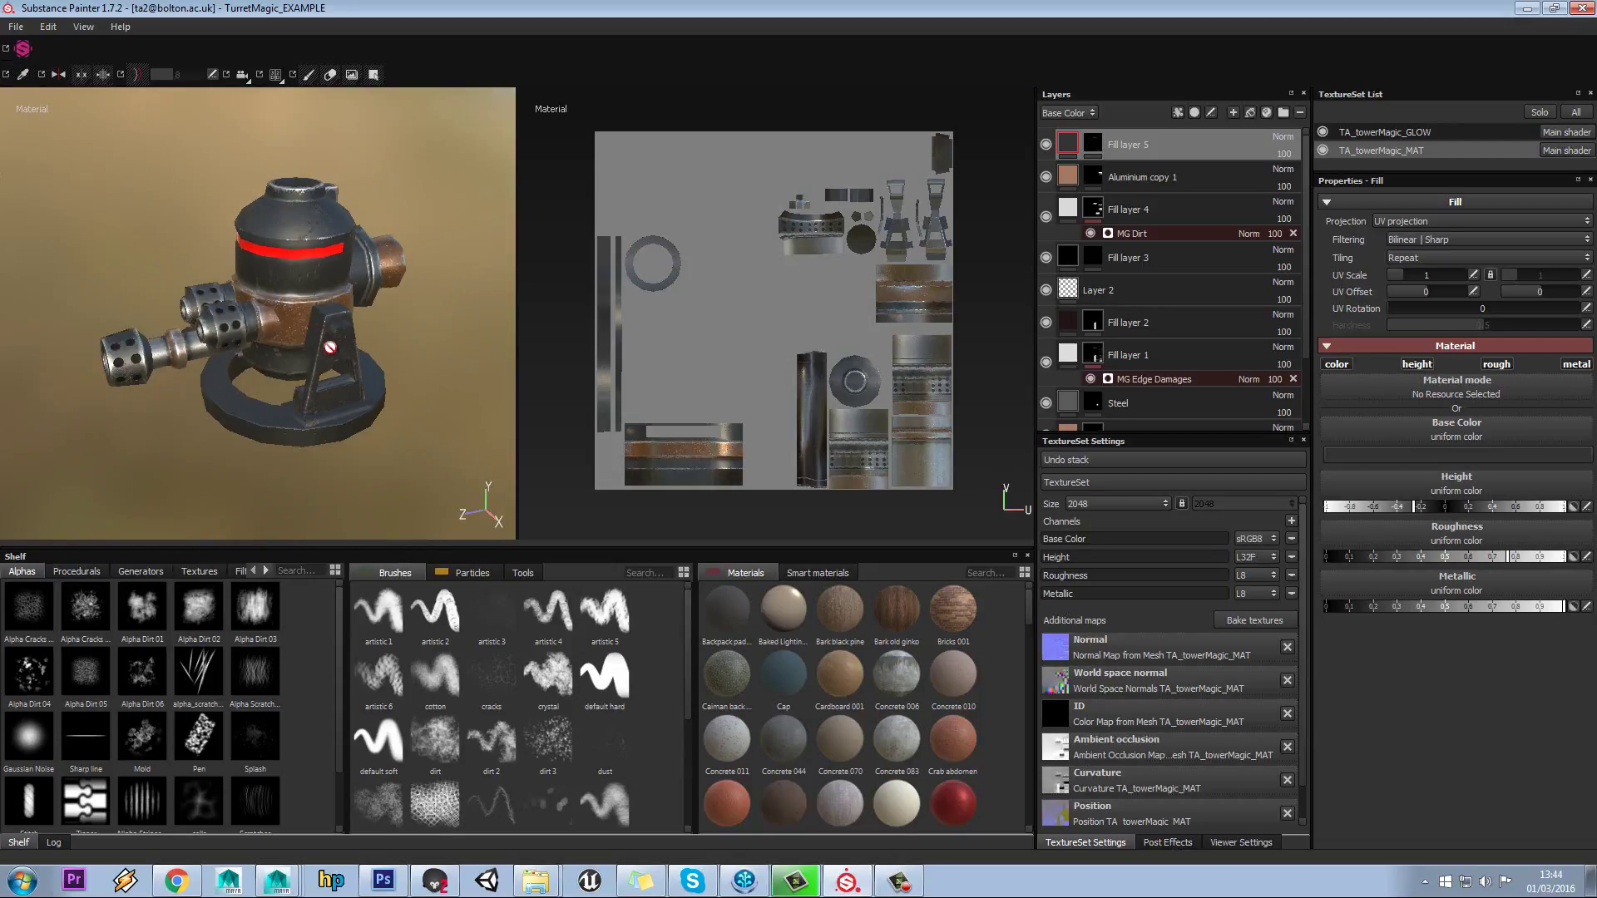
pyautogui.moveTo(330, 348)
pyautogui.keyDown('alt'); pyautogui.mouseDown()
pyautogui.moveTo(298, 344)
pyautogui.moveTo(327, 347)
pyautogui.mouseUp(); pyautogui.keyUp('alt')
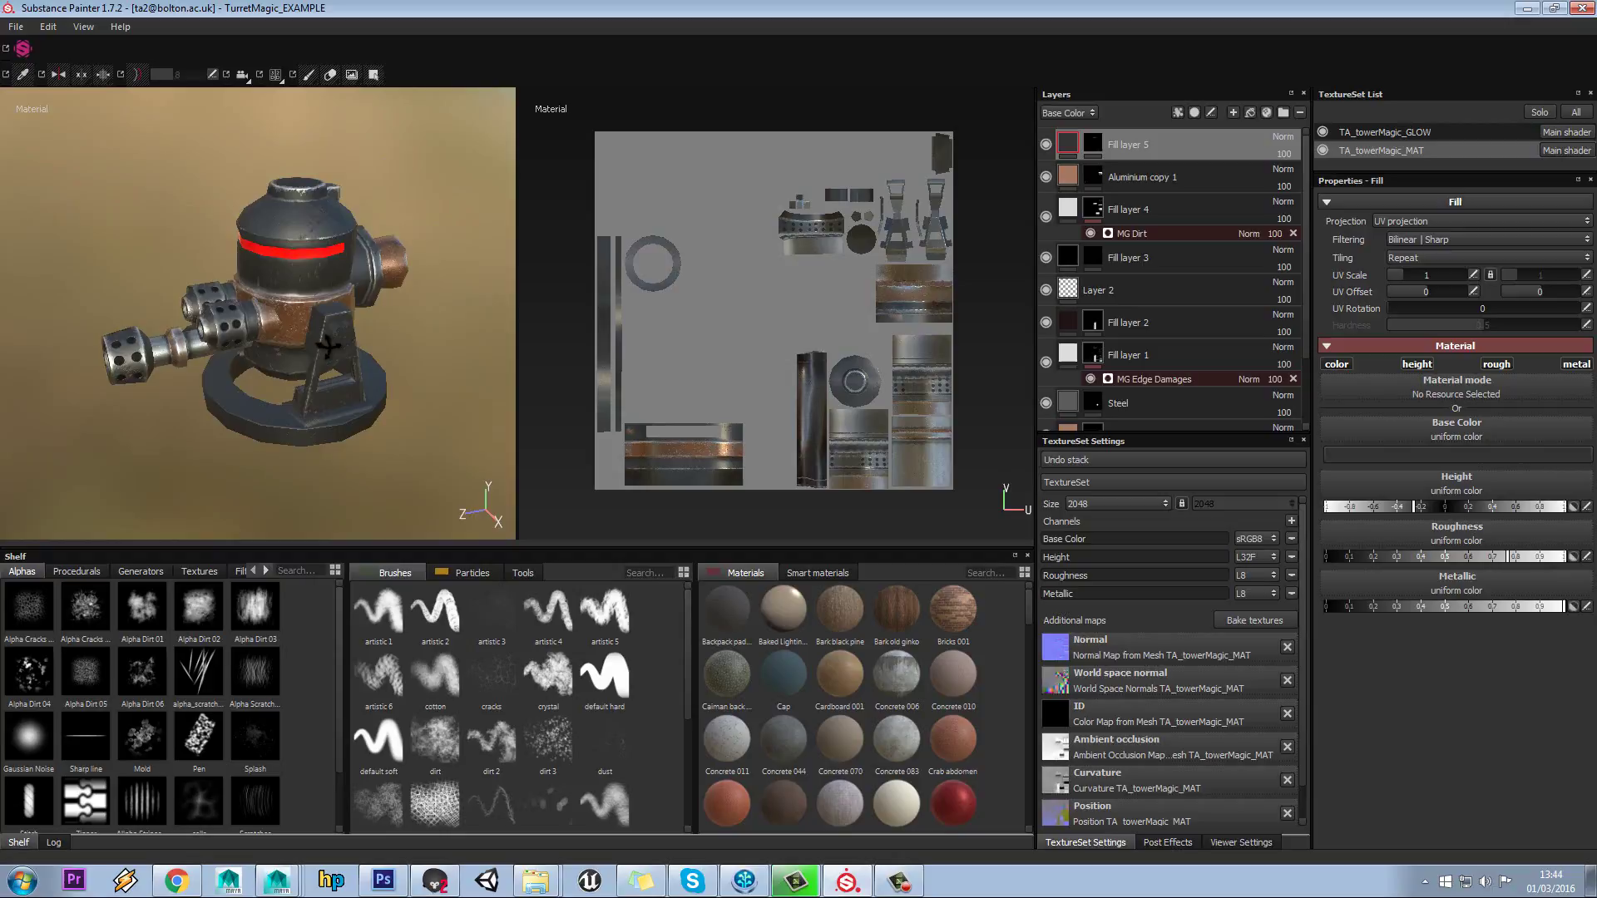
pyautogui.scroll(5, 275, 325)
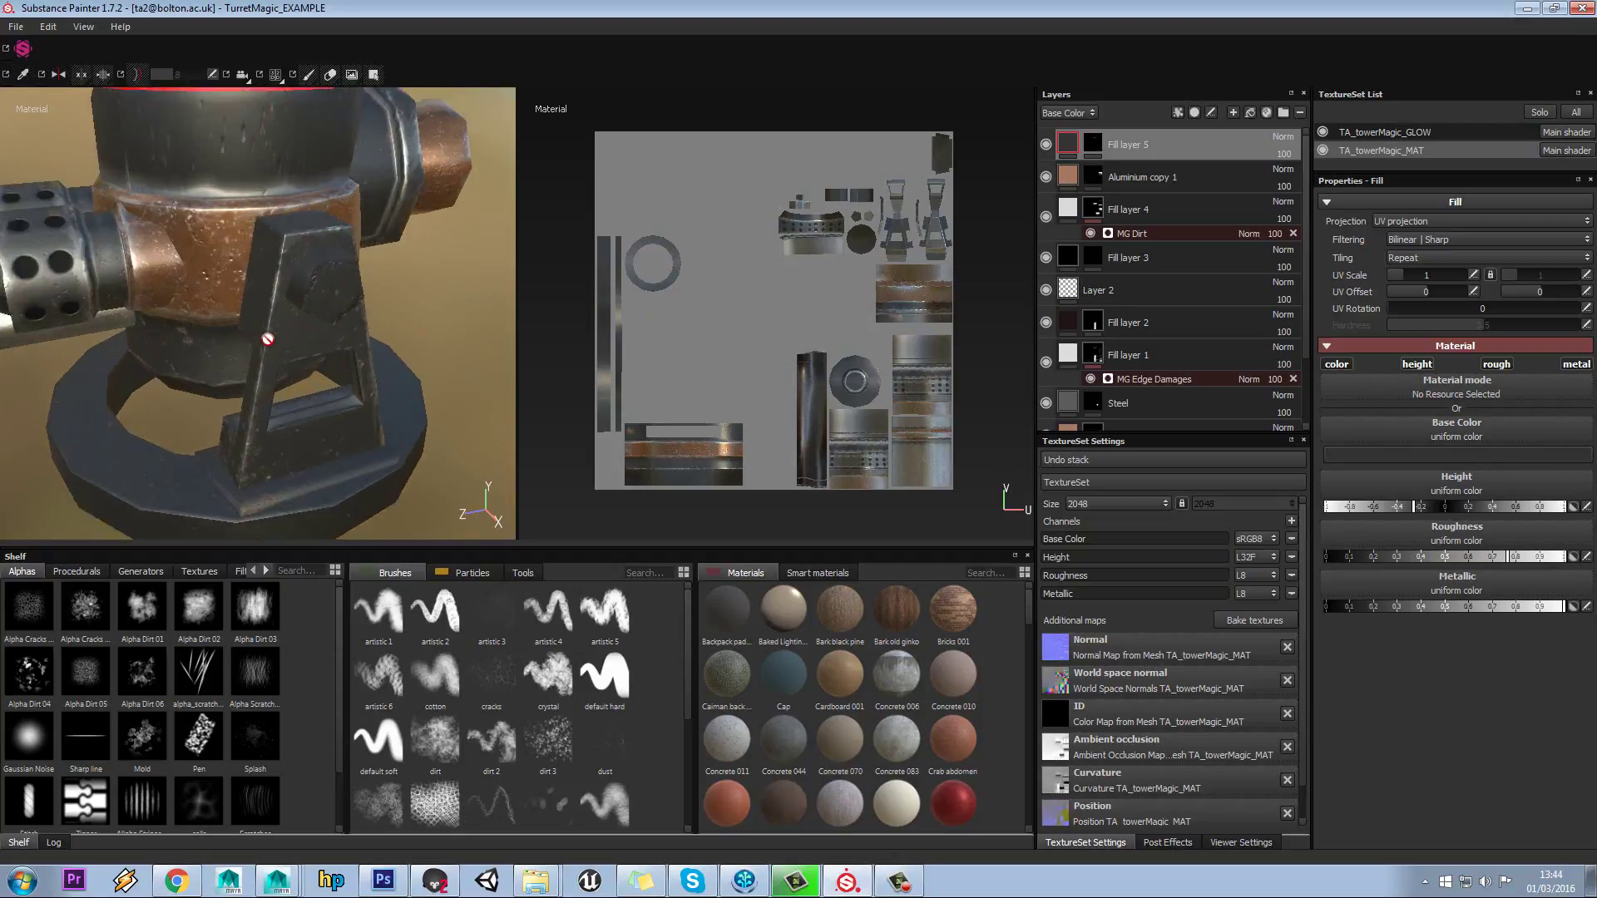
pyautogui.press('f')
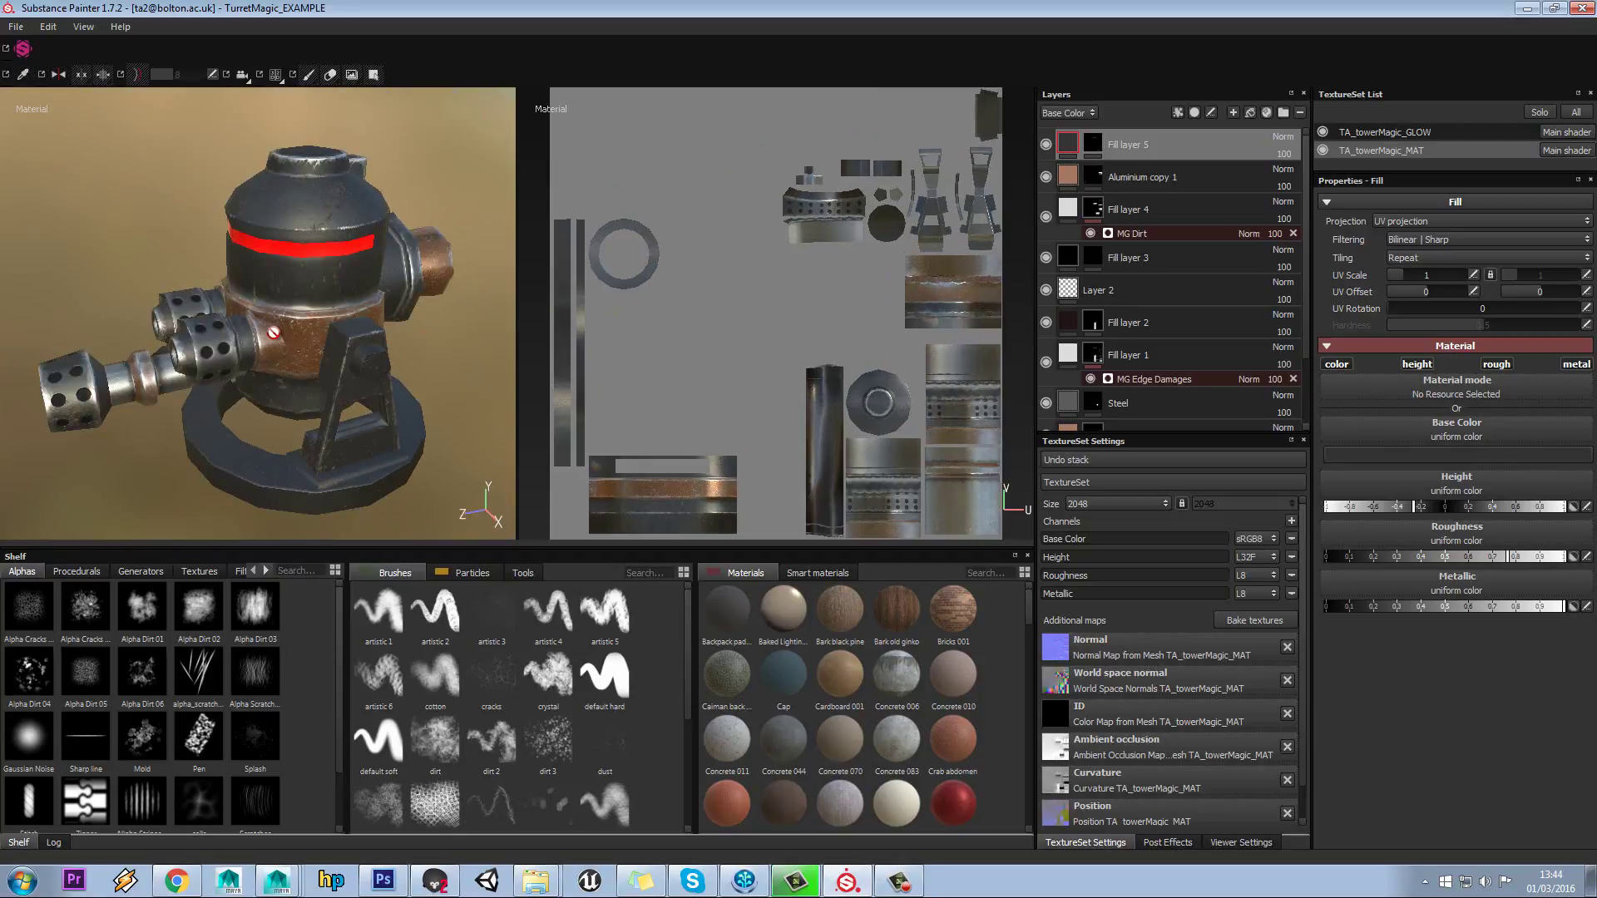
# - Examine the turret's UV layout in the 2D view, including a close look at the copper-banded shells
pyautogui.keyDown('alt'); pyautogui.moveTo(751, 326); pyautogui.dragTo(740, 291, button='middle'); pyautogui.keyUp('alt')
pyautogui.scroll(2, 740, 290)
pyautogui.scroll(-6, 740, 291)
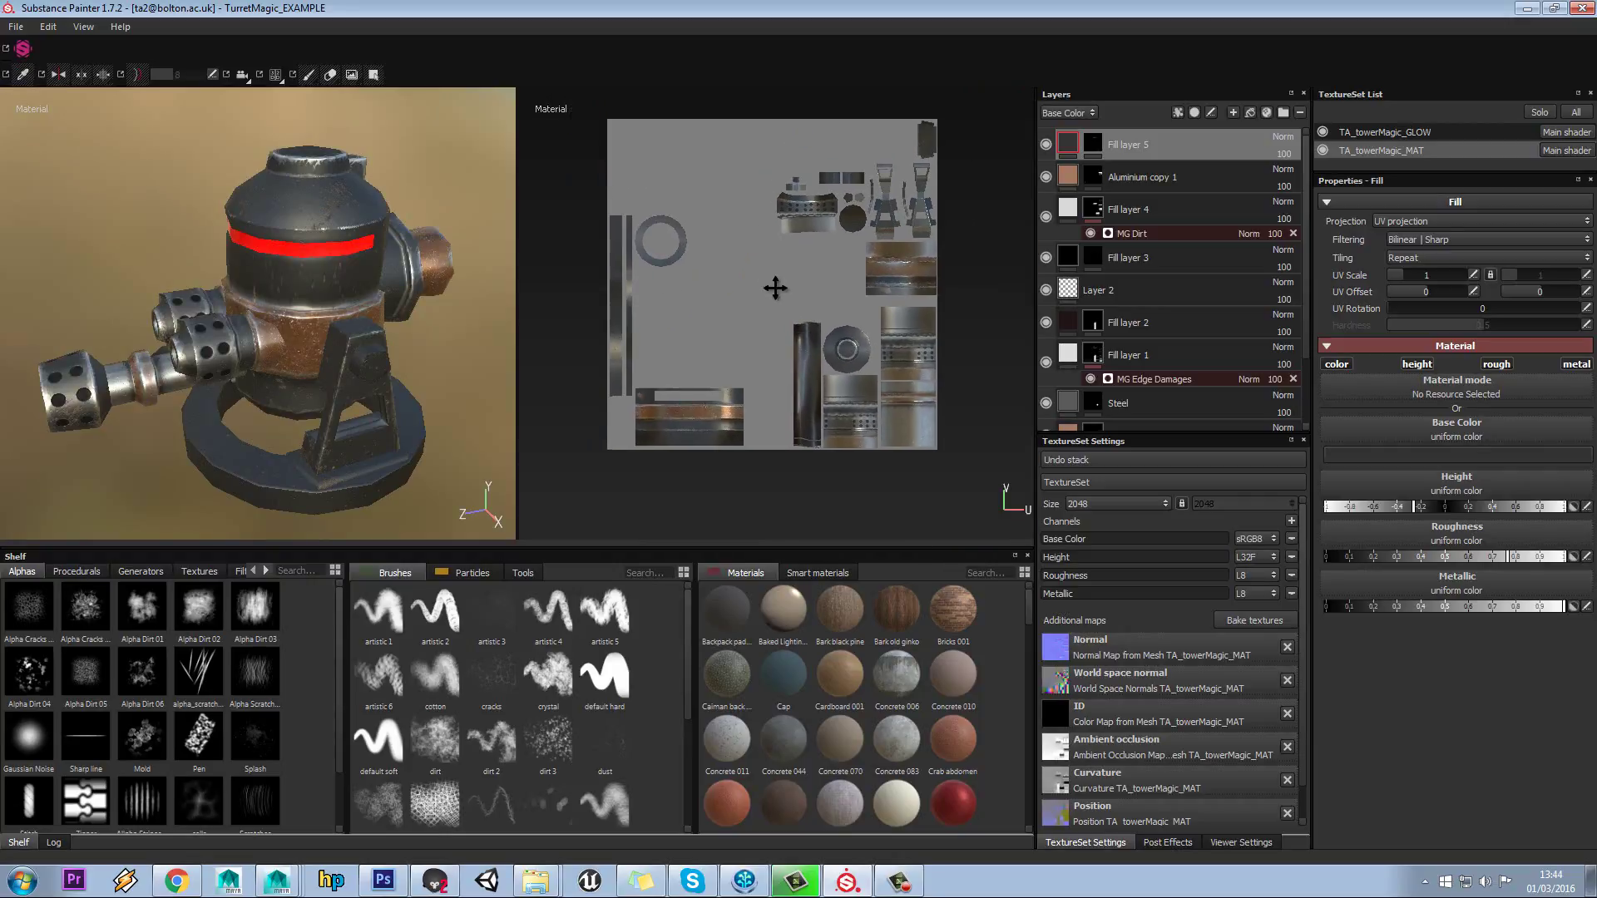
pyautogui.moveTo(573, 223)
pyautogui.keyDown('alt'); pyautogui.mouseDown()
pyautogui.moveTo(581, 205)
pyautogui.moveTo(705, 185)
pyautogui.moveTo(571, 187)
pyautogui.moveTo(620, 189)
pyautogui.moveTo(587, 198)
pyautogui.mouseUp(); pyautogui.keyUp('alt')
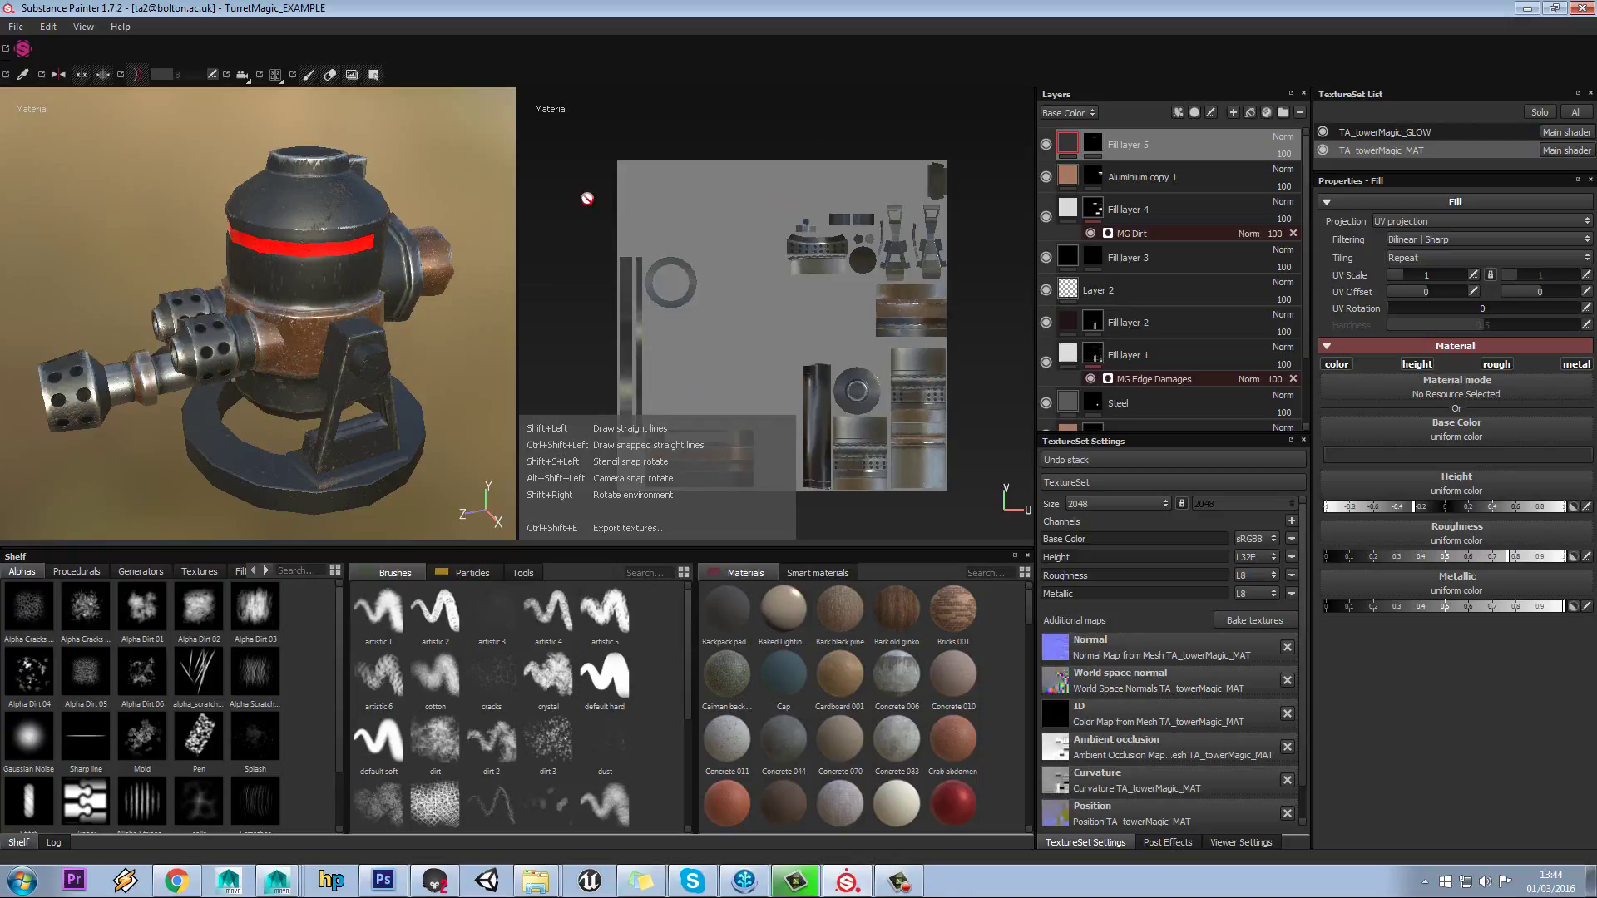
pyautogui.scroll(-1, 844, 325)
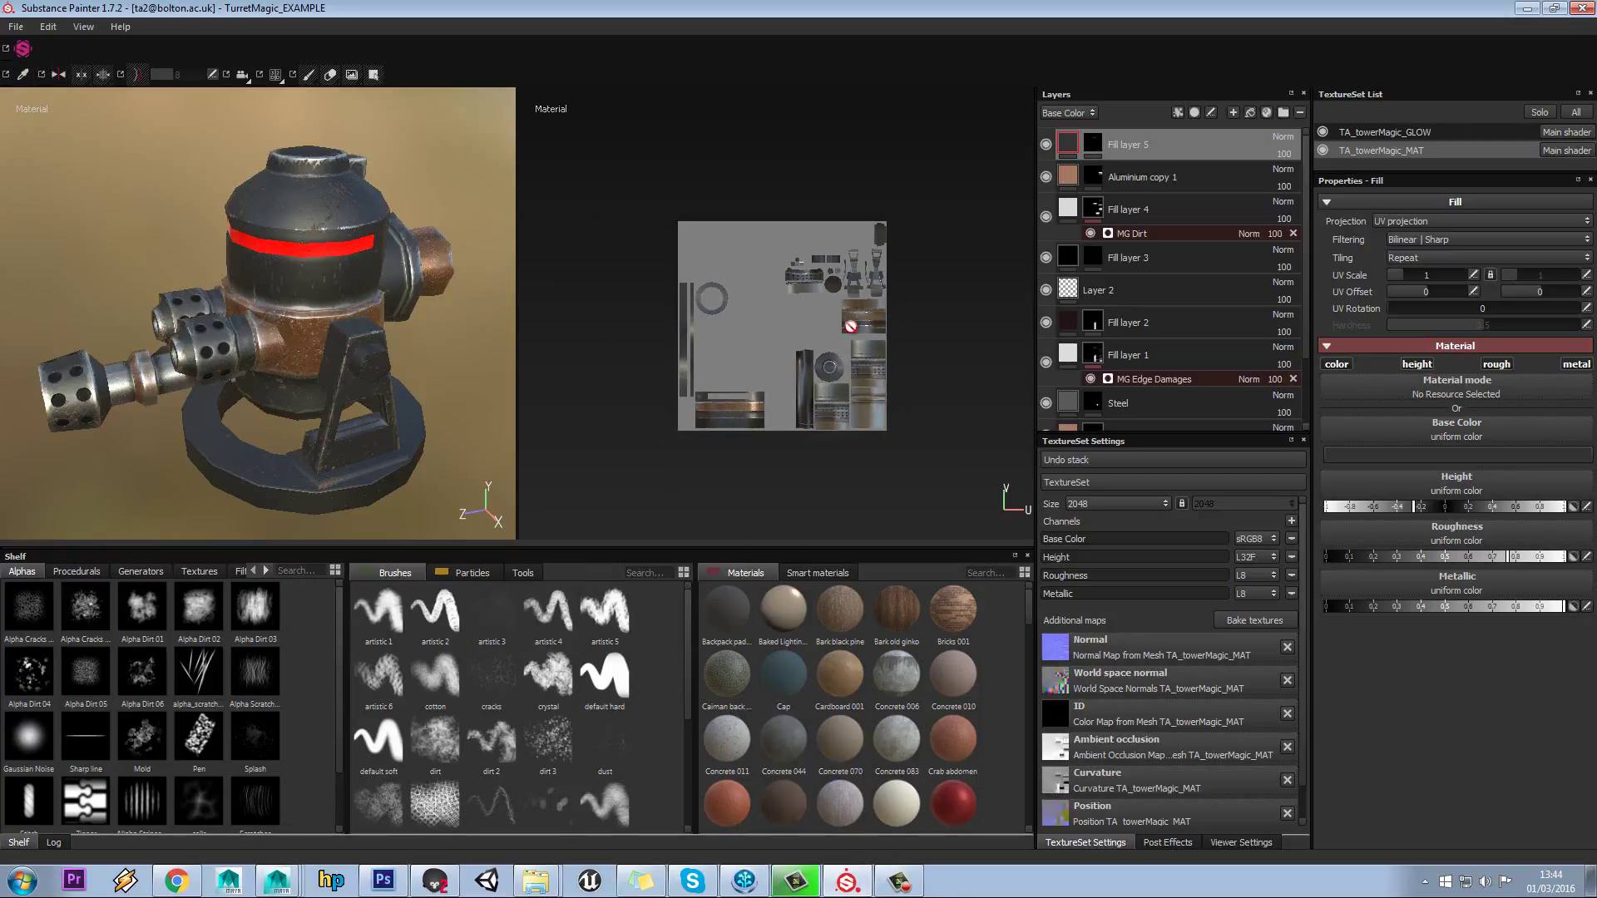
pyautogui.scroll(6, 848, 328)
pyautogui.keyDown('alt'); pyautogui.moveTo(929, 297); pyautogui.dragTo(770, 317, button='middle'); pyautogui.keyUp('alt')
pyautogui.scroll(2, 781, 317)
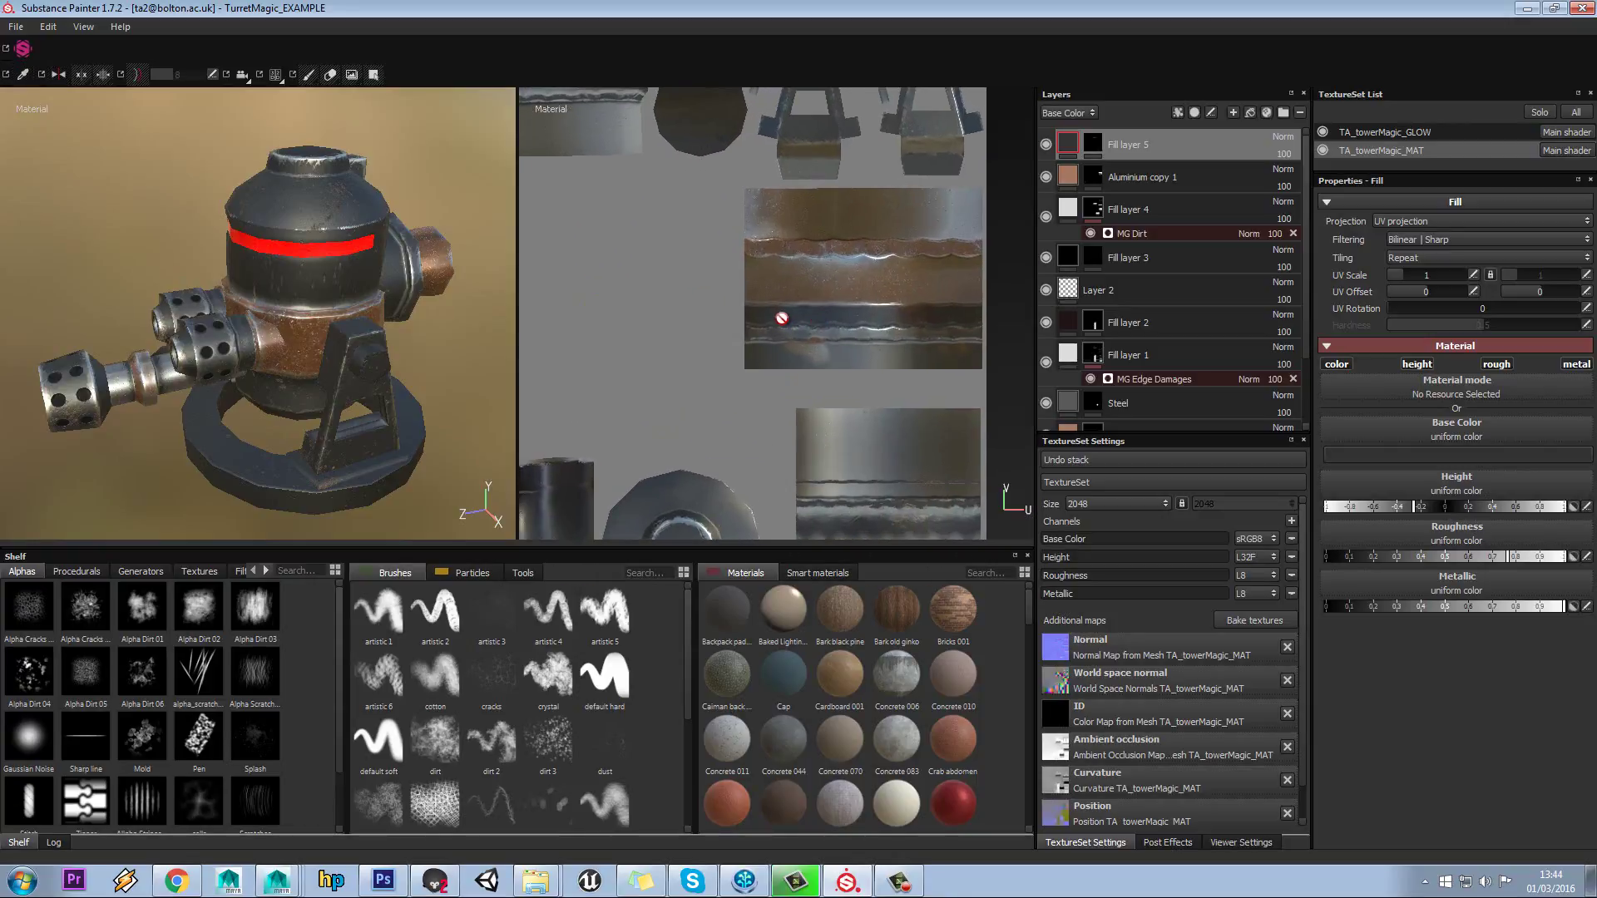
pyautogui.scroll(-5, 781, 317)
pyautogui.keyDown('alt'); pyautogui.moveTo(678, 312); pyautogui.dragTo(765, 365, button='right'); pyautogui.keyUp('alt')
pyautogui.keyDown('alt'); pyautogui.moveTo(765, 366); pyautogui.dragTo(1006, 353, button='middle'); pyautogui.keyUp('alt')
pyautogui.scroll(4, 806, 363)
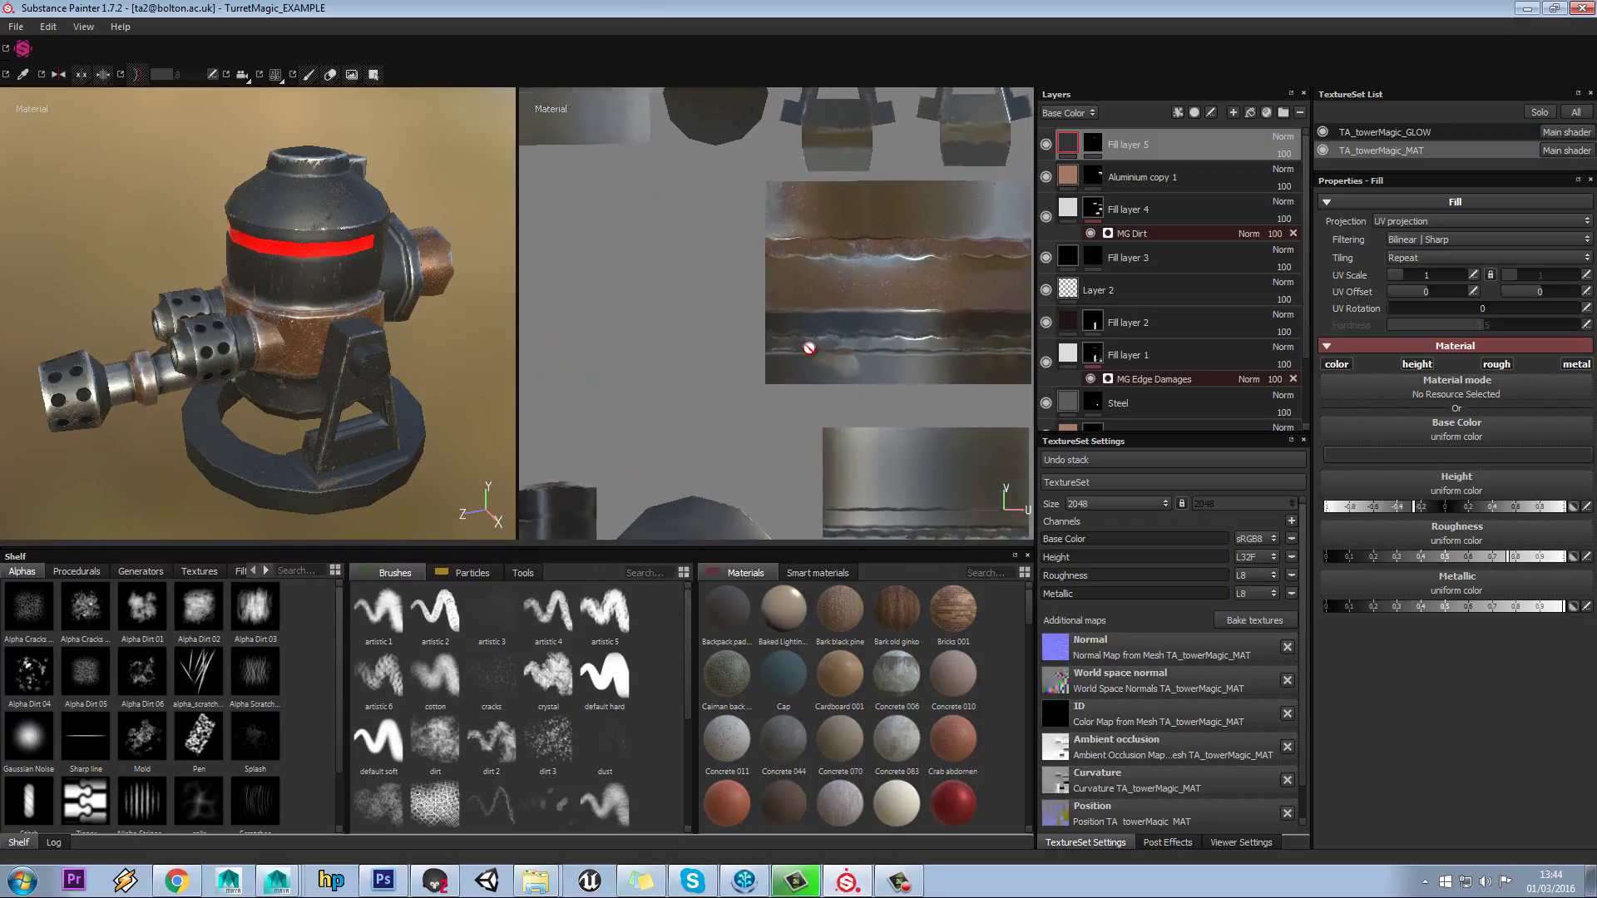
pyautogui.scroll(-5, 807, 343)
pyautogui.keyDown('alt'); pyautogui.moveTo(754, 330); pyautogui.dragTo(783, 301, button='middle'); pyautogui.keyUp('alt')
pyautogui.scroll(-1, 782, 302)
pyautogui.scroll(-1, 734, 299)
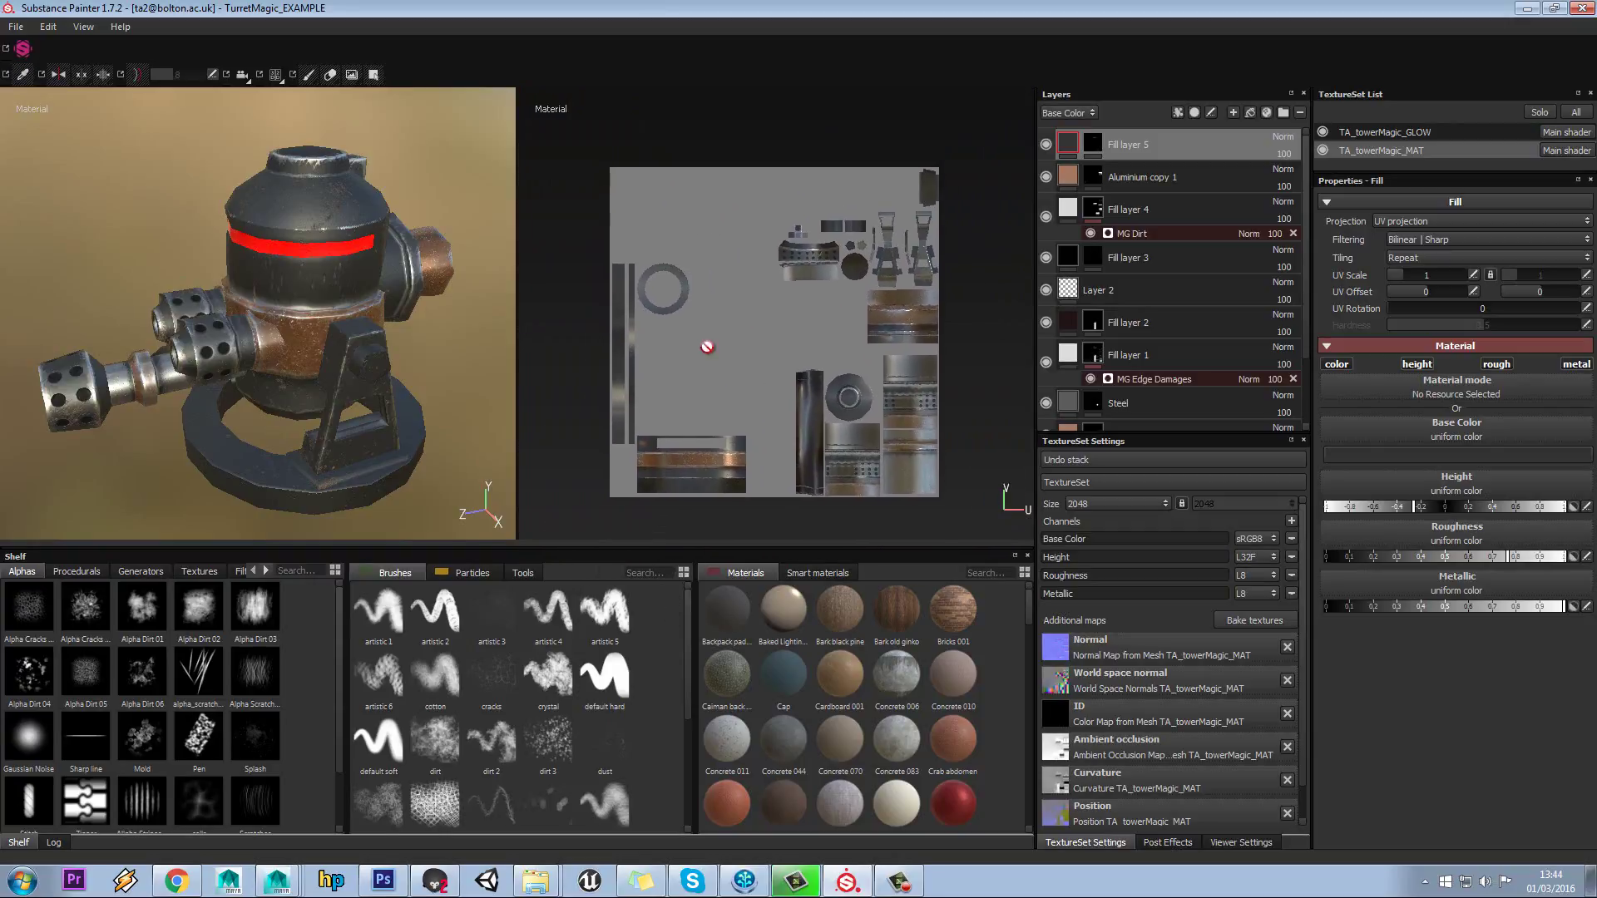
# - Compare the 3D only and 2D only viewport layouts, returning to the combined 3D/2D layout
pyautogui.click(276, 75)
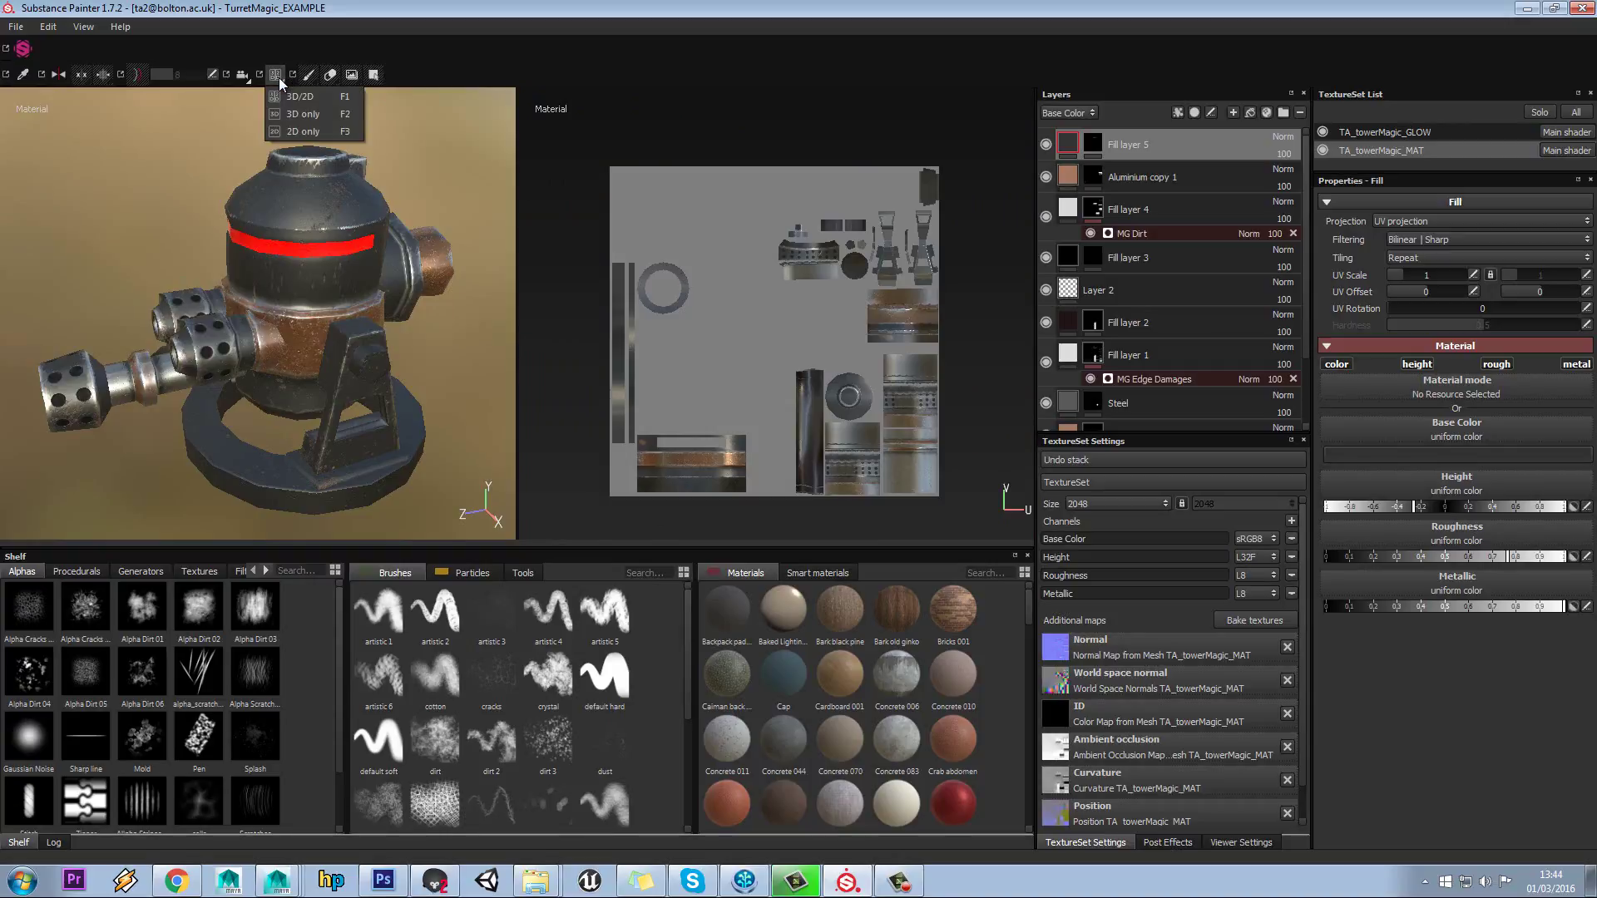
pyautogui.click(315, 121)
pyautogui.press('F1')
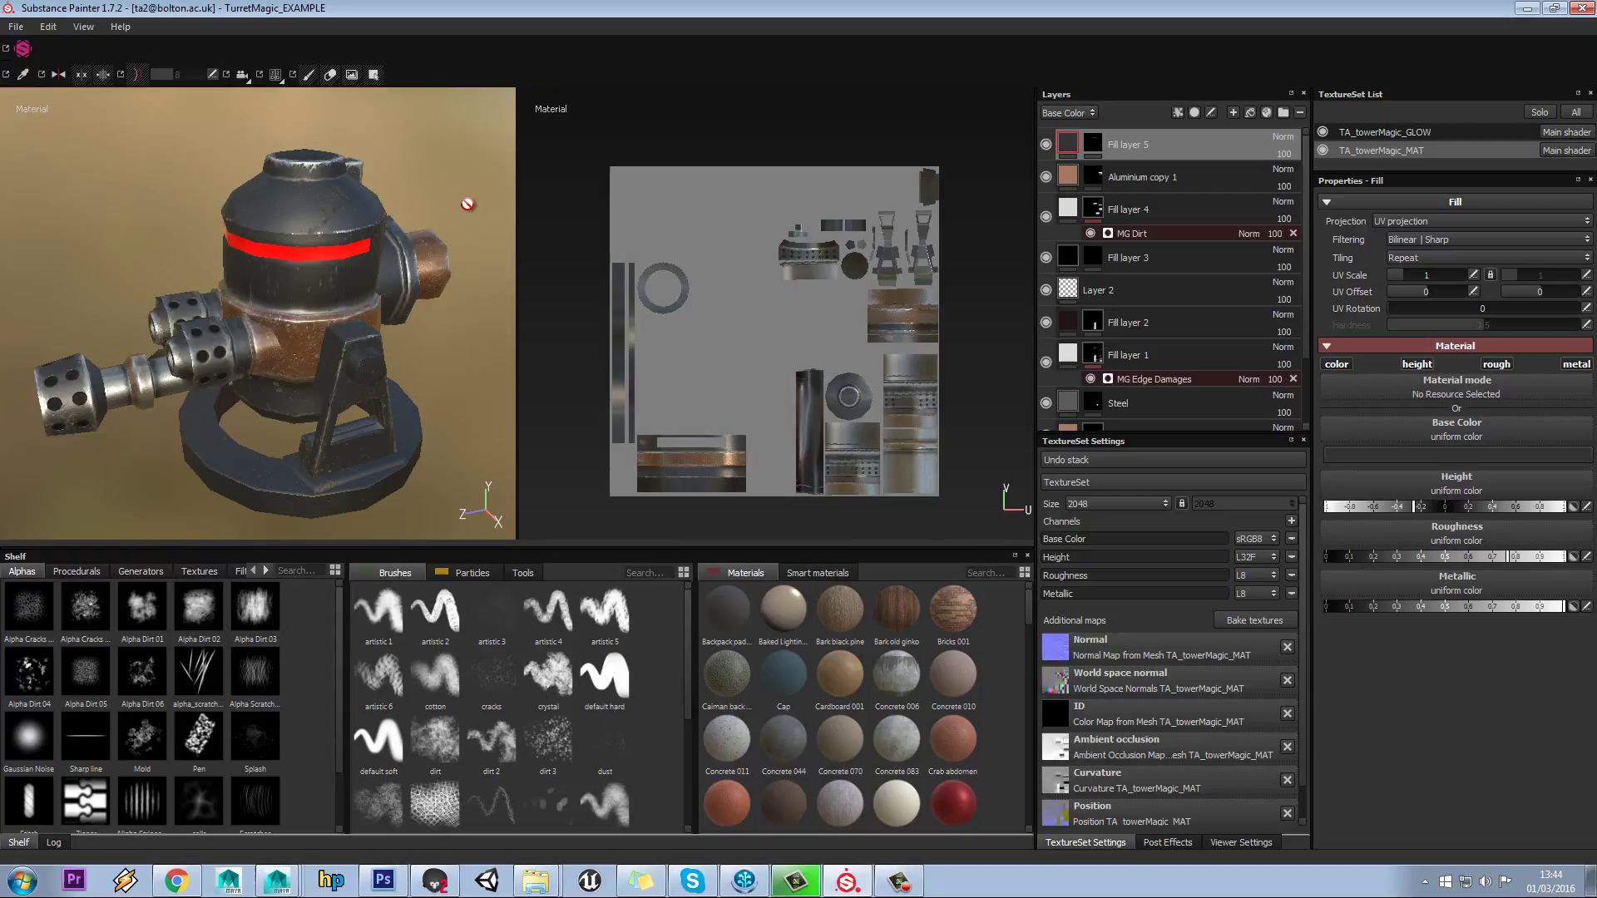
pyautogui.press('F2')
pyautogui.press('F3')
pyautogui.press('F1')
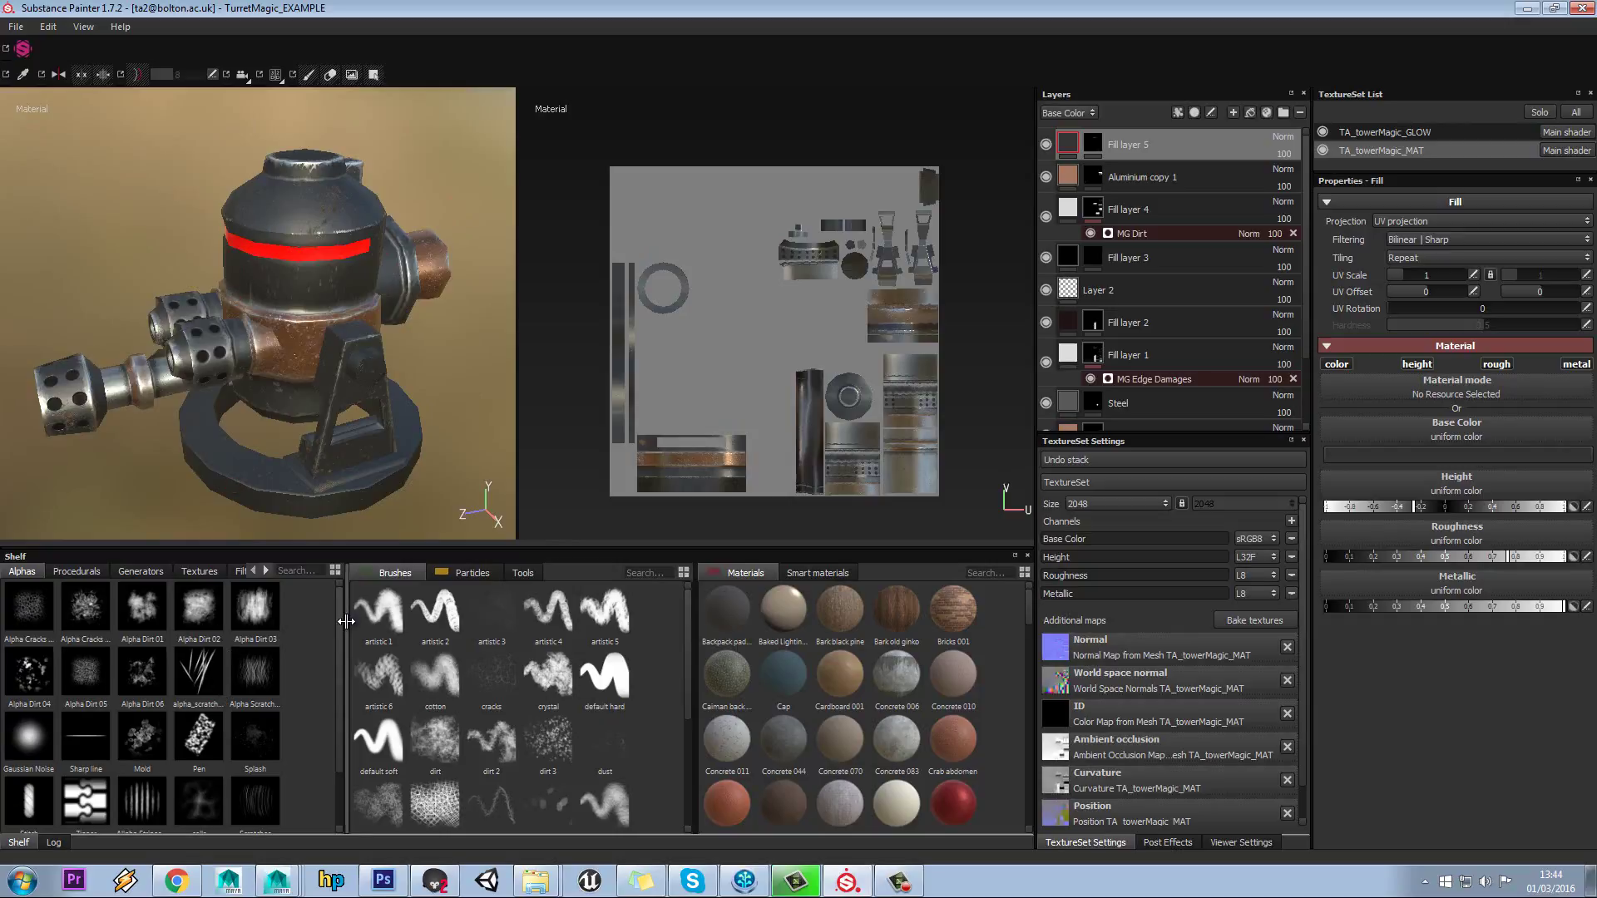
# - Browse the shelf's Procedurals, Textures, Filters and Alphas, and leave the alphas section narrower than the brushes section
pyautogui.moveTo(346, 632); pyautogui.dragTo(413, 632)
pyautogui.click(77, 572)
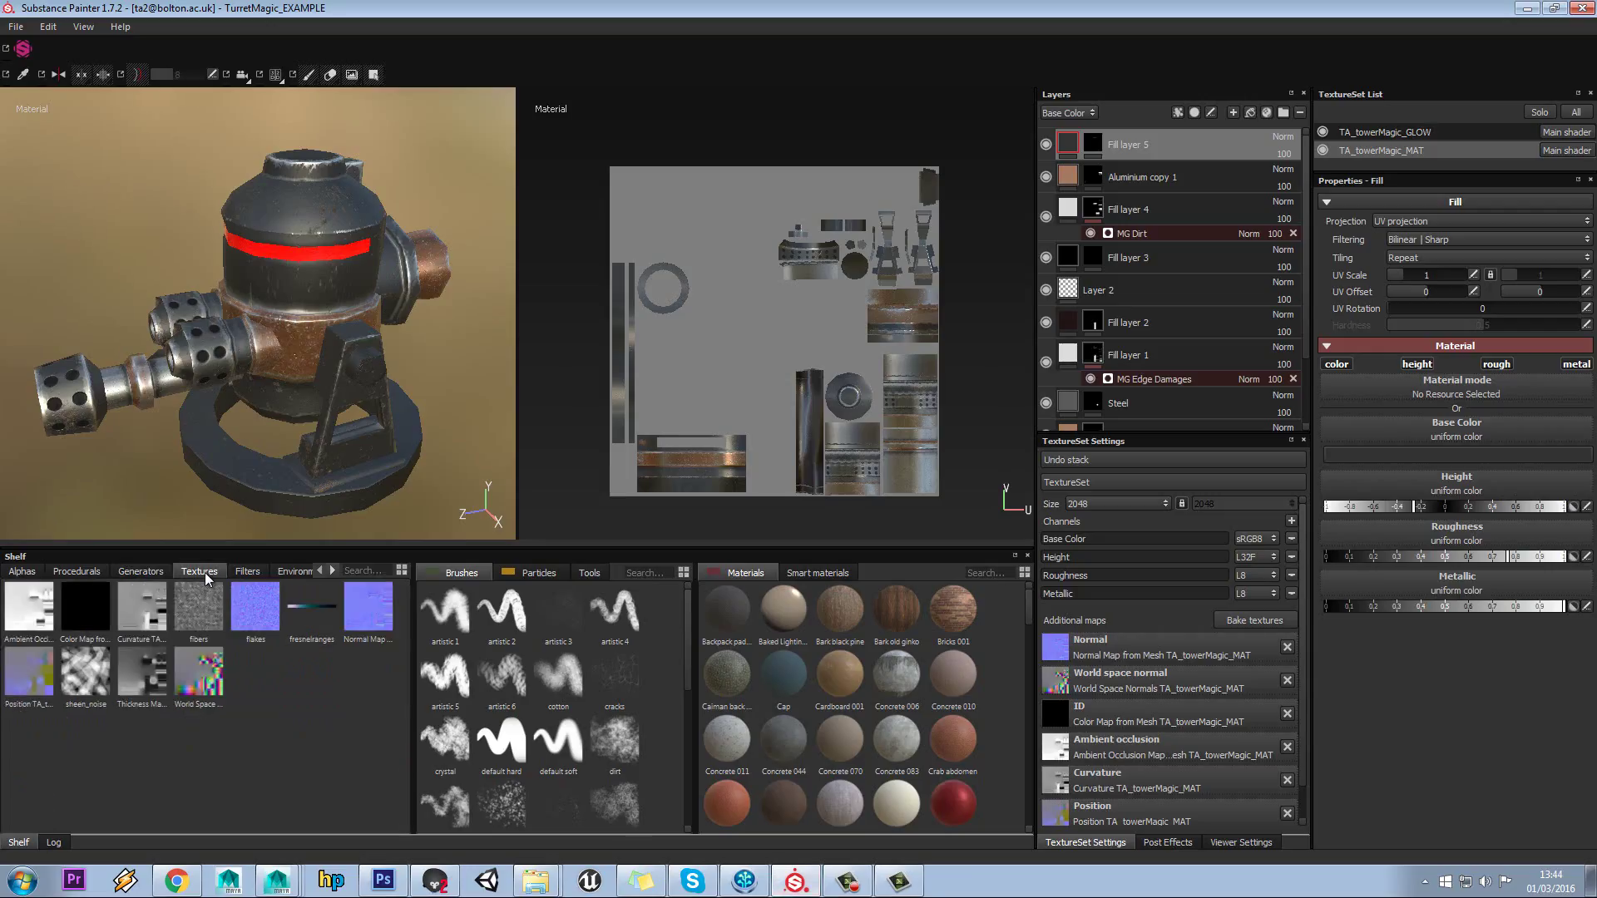
pyautogui.click(249, 572)
pyautogui.click(21, 572)
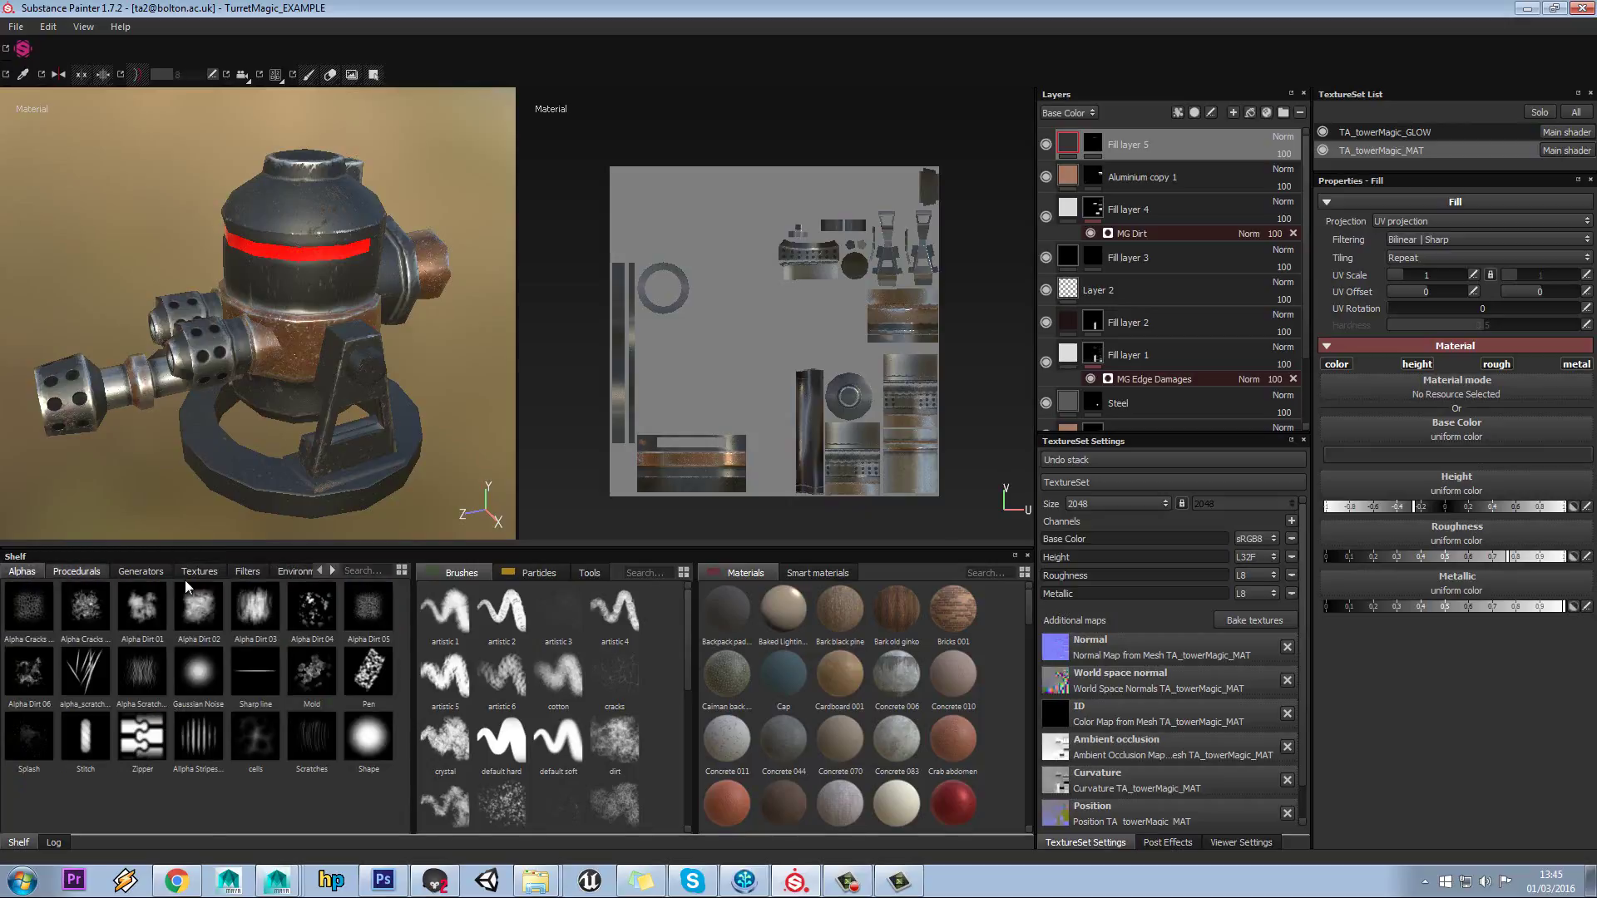
pyautogui.moveTo(412, 612); pyautogui.dragTo(263, 612)
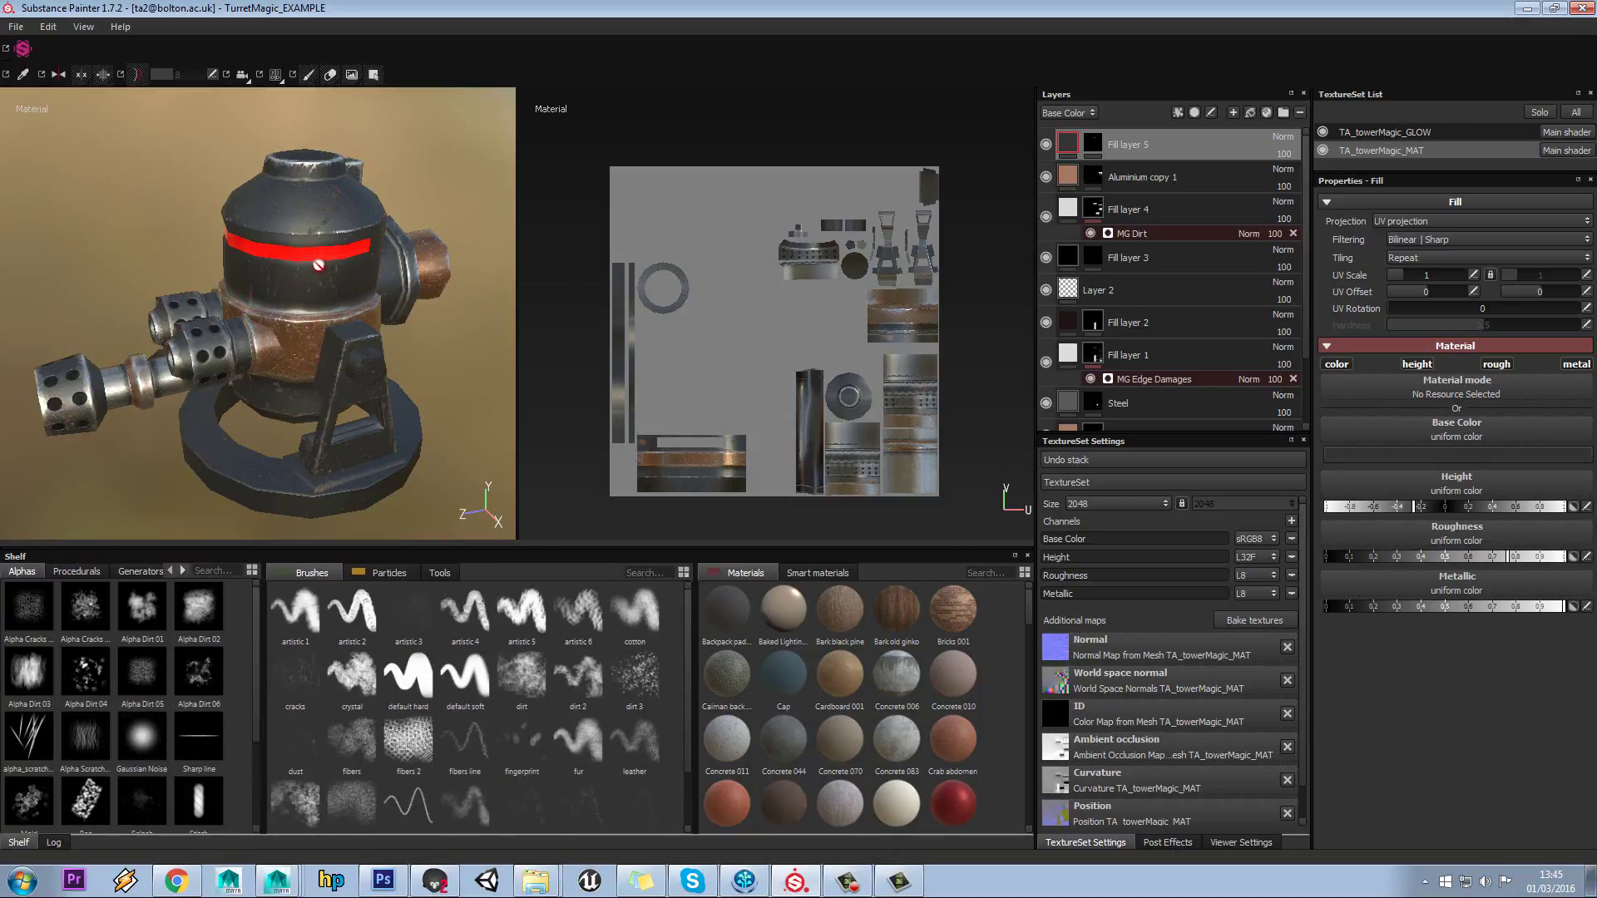
pyautogui.keyDown('alt'); pyautogui.moveTo(330, 283); pyautogui.dragTo(324, 262); pyautogui.keyUp('alt')
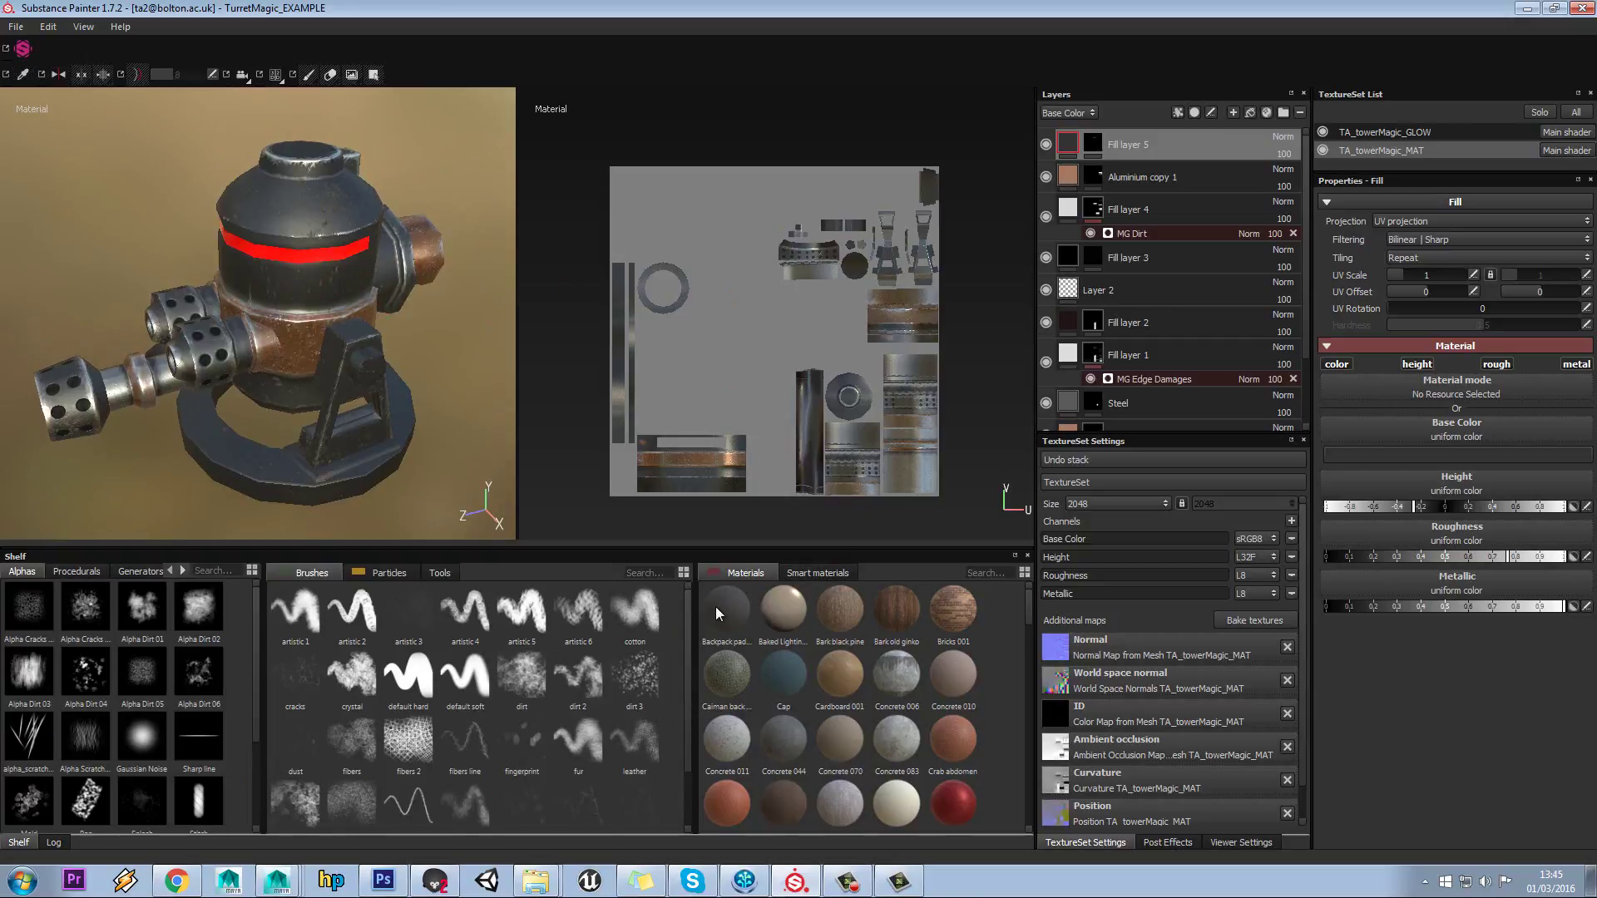
# - Compare the shelf's Materials with its Smart materials, previewing Copper Aged, and return to Materials
pyautogui.moveTo(1028, 624)
pyautogui.mouseDown()
pyautogui.moveTo(1029, 731)
pyautogui.moveTo(1019, 602)
pyautogui.mouseUp()
pyautogui.click(815, 577)
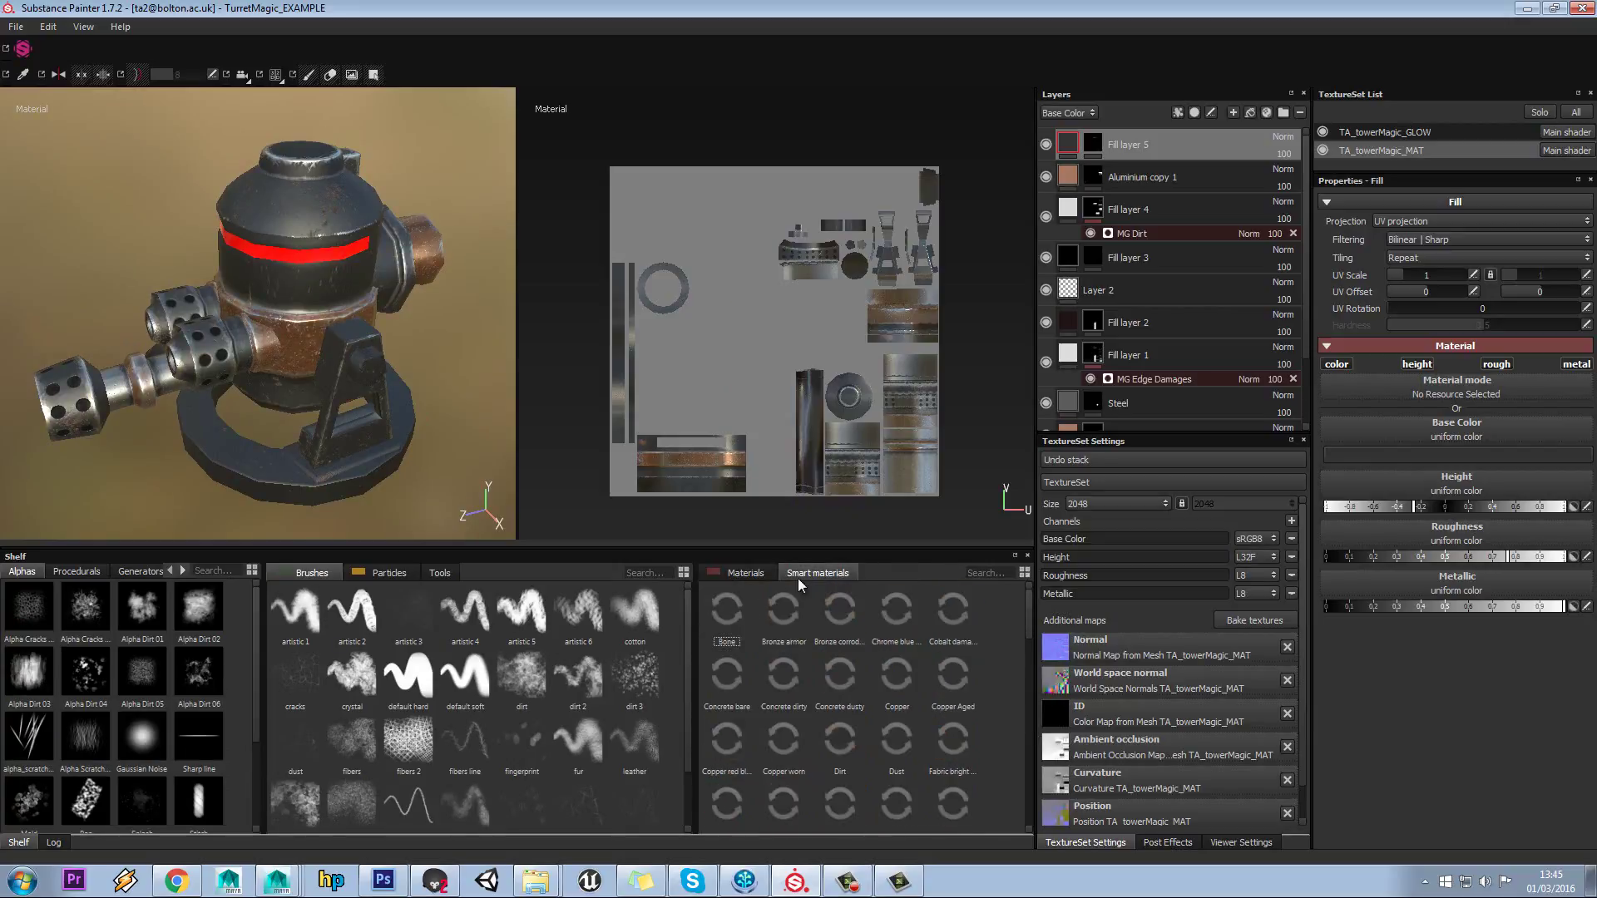
pyautogui.click(736, 572)
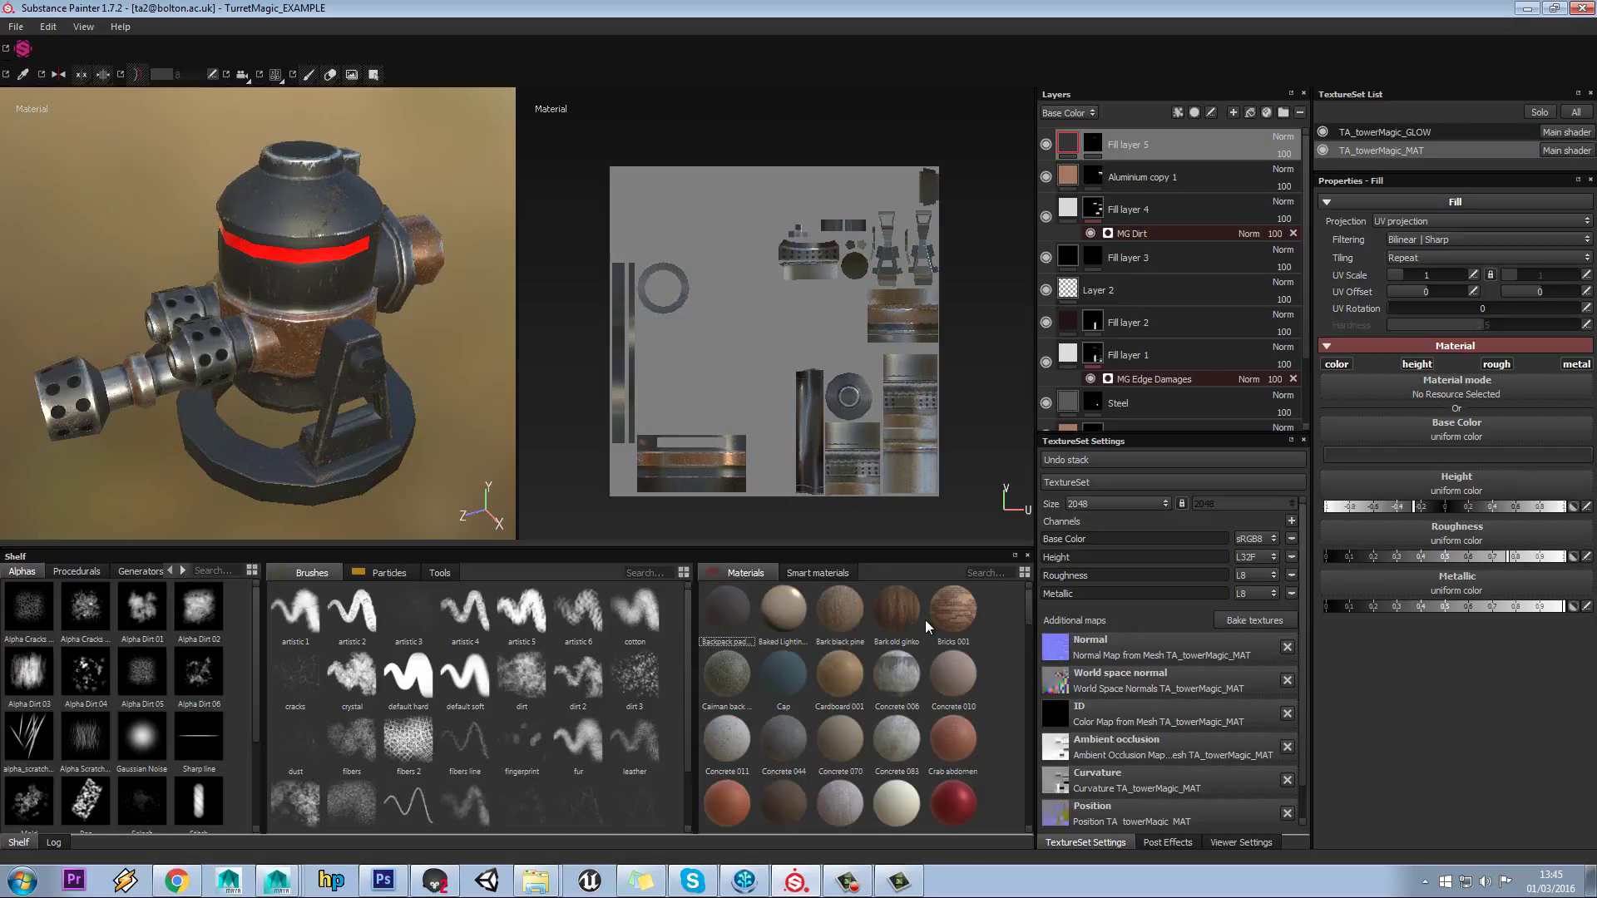
pyautogui.click(812, 574)
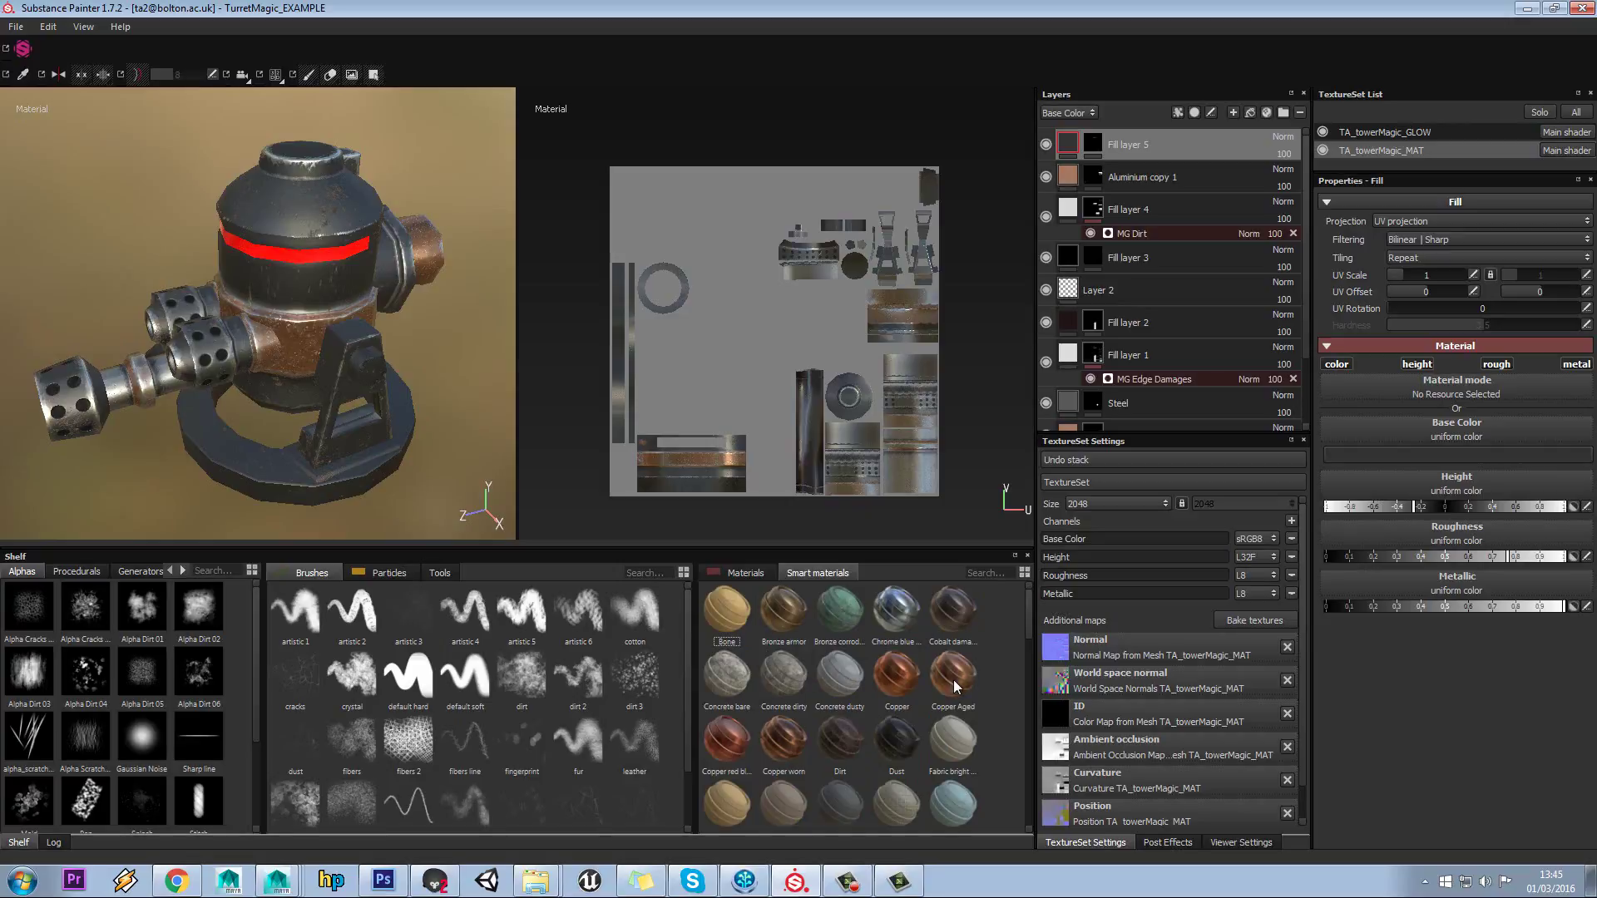
pyautogui.moveTo(953, 697)
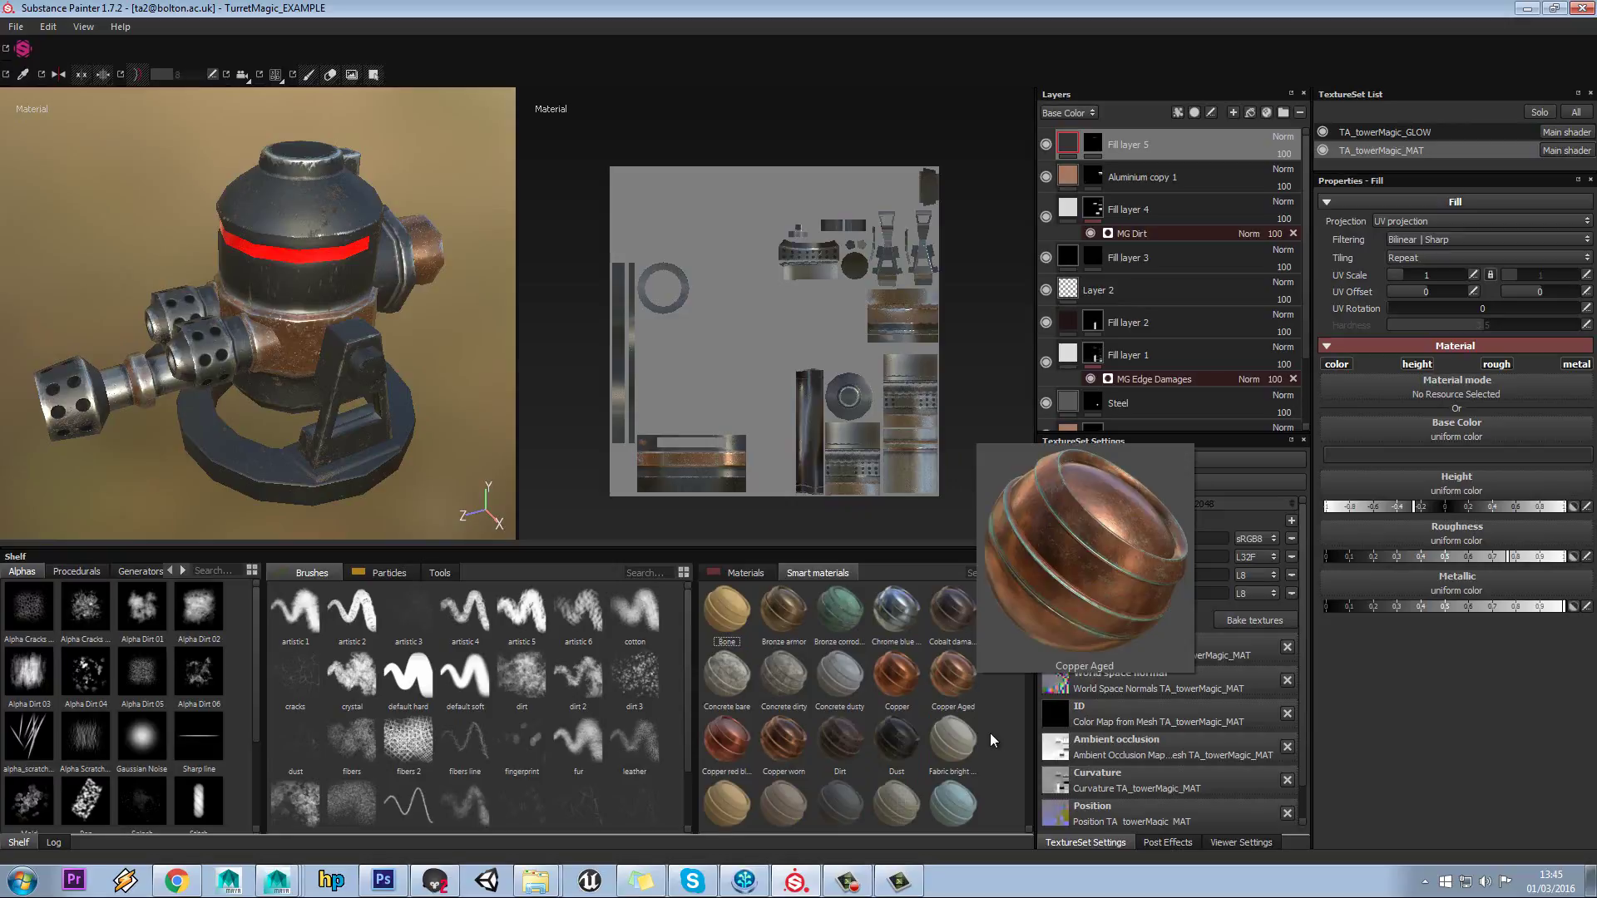
pyautogui.moveTo(1028, 615)
pyautogui.mouseDown()
pyautogui.moveTo(1046, 749)
pyautogui.moveTo(1048, 634)
pyautogui.mouseUp()
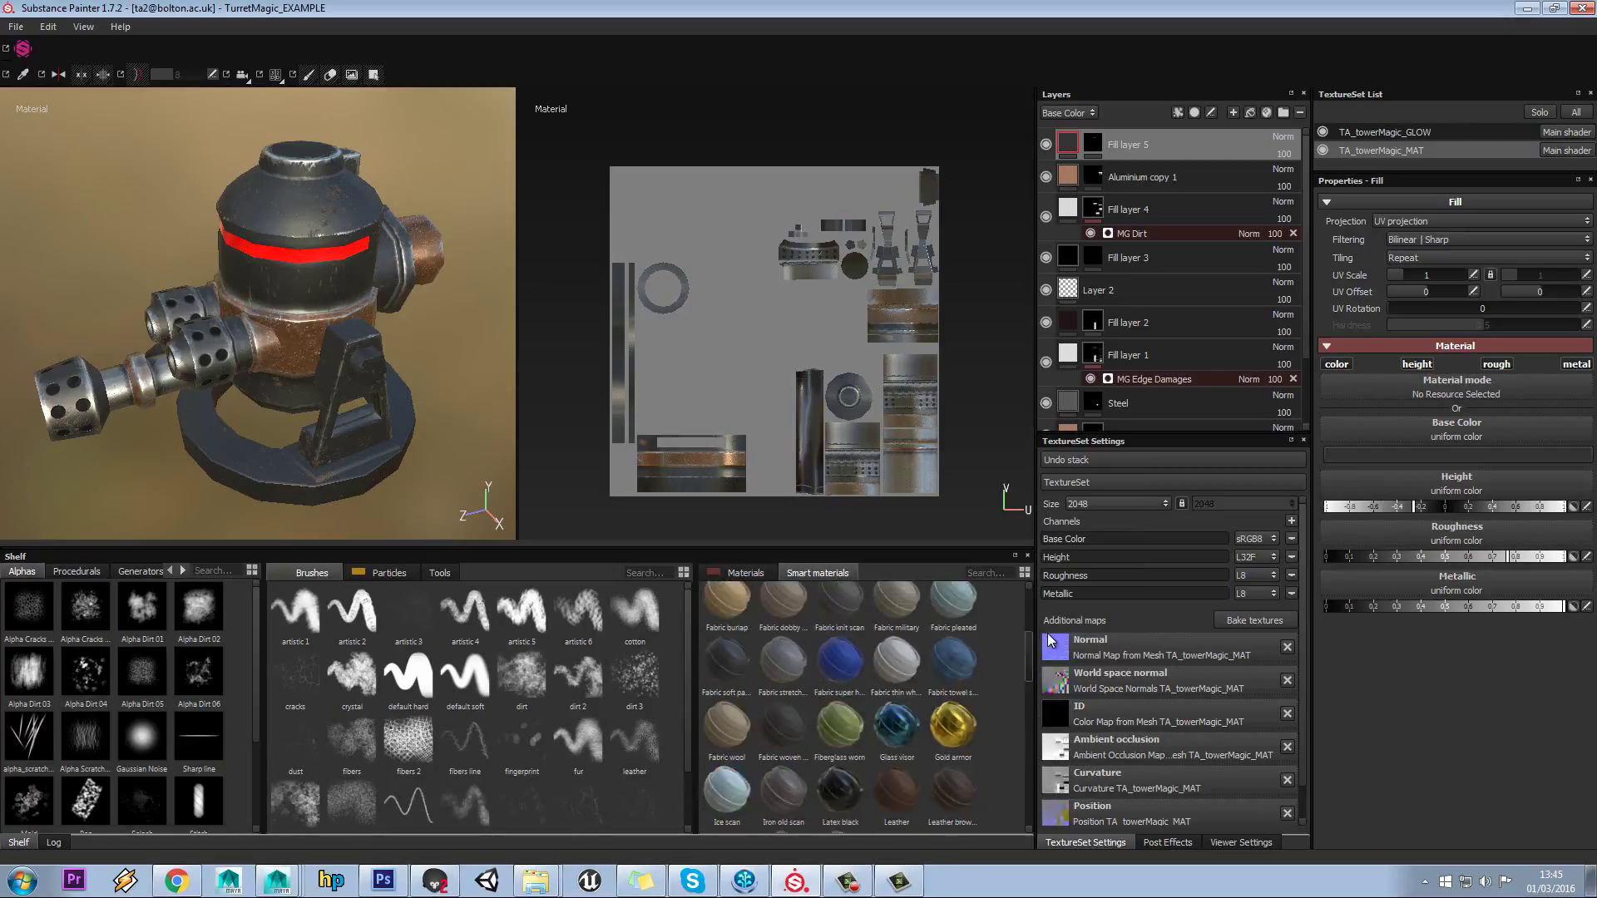
pyautogui.click(745, 573)
pyautogui.click(814, 574)
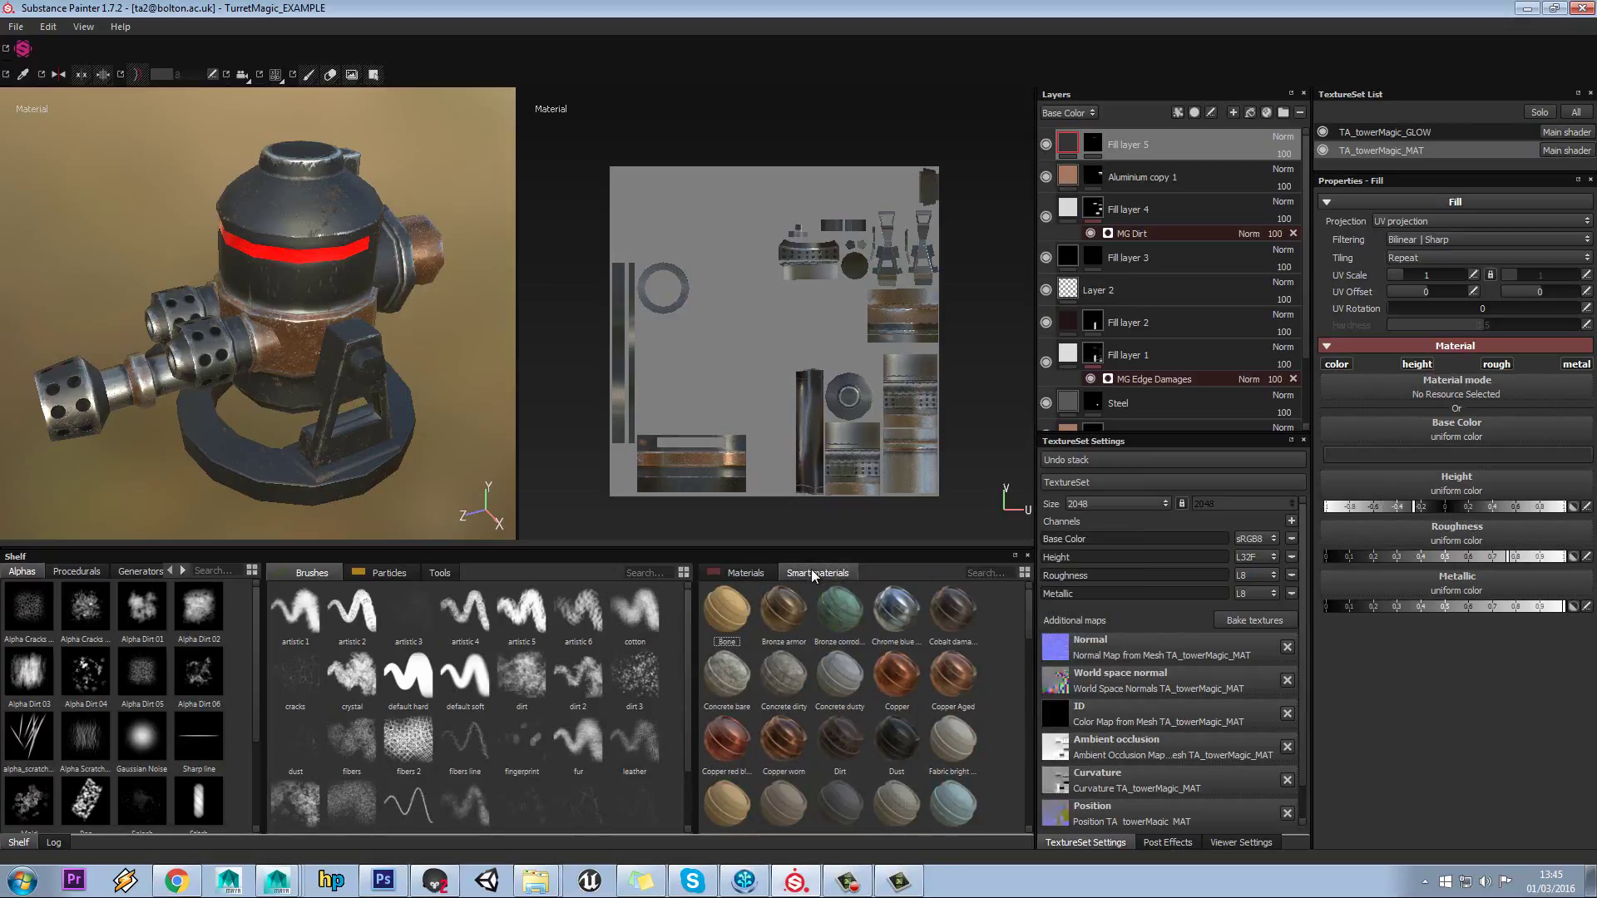
pyautogui.click(748, 576)
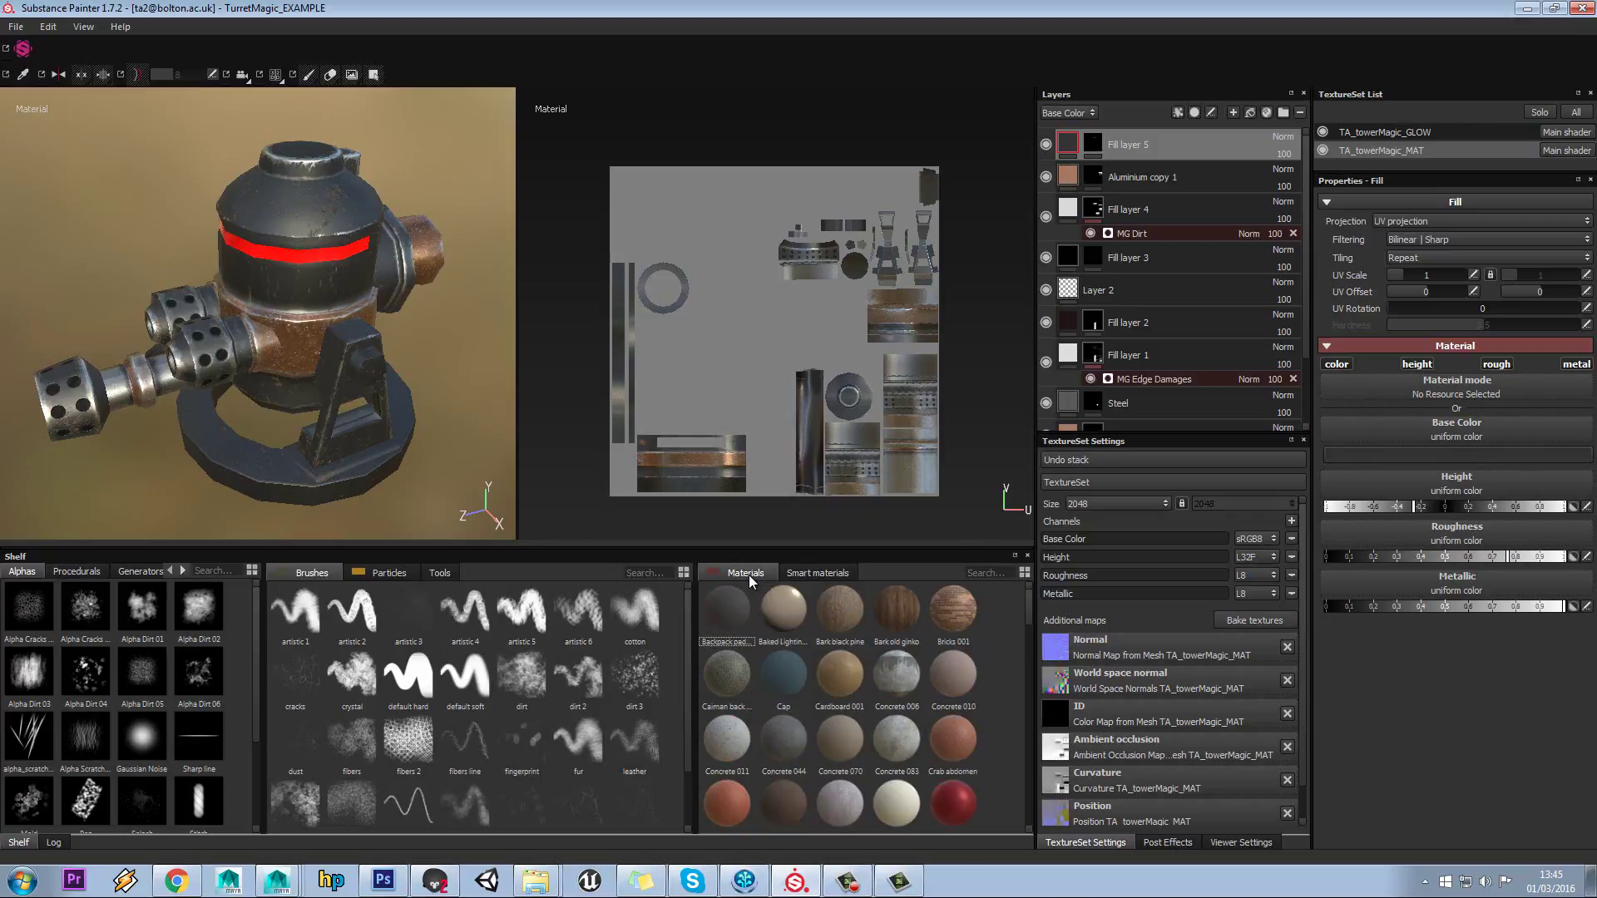
pyautogui.keyDown('alt'); pyautogui.moveTo(329, 374); pyautogui.dragTo(333, 371); pyautogui.keyUp('alt')
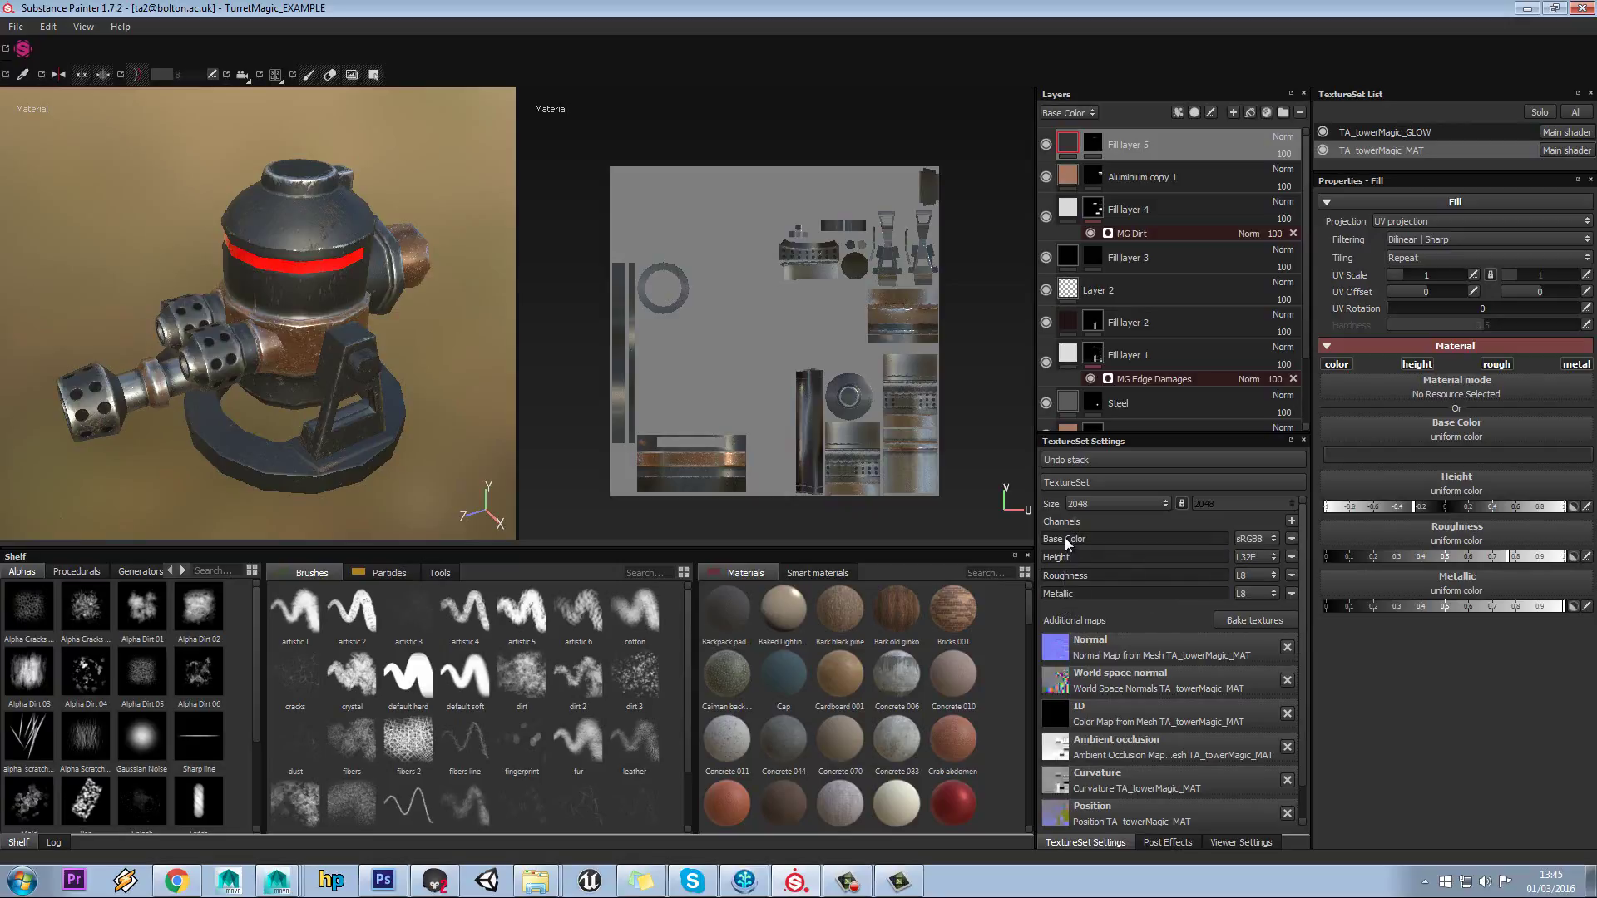
# - Remove the Height, Roughness and Metallic channels from the TA_towerMagic_MAT texture set
pyautogui.click(1292, 557)
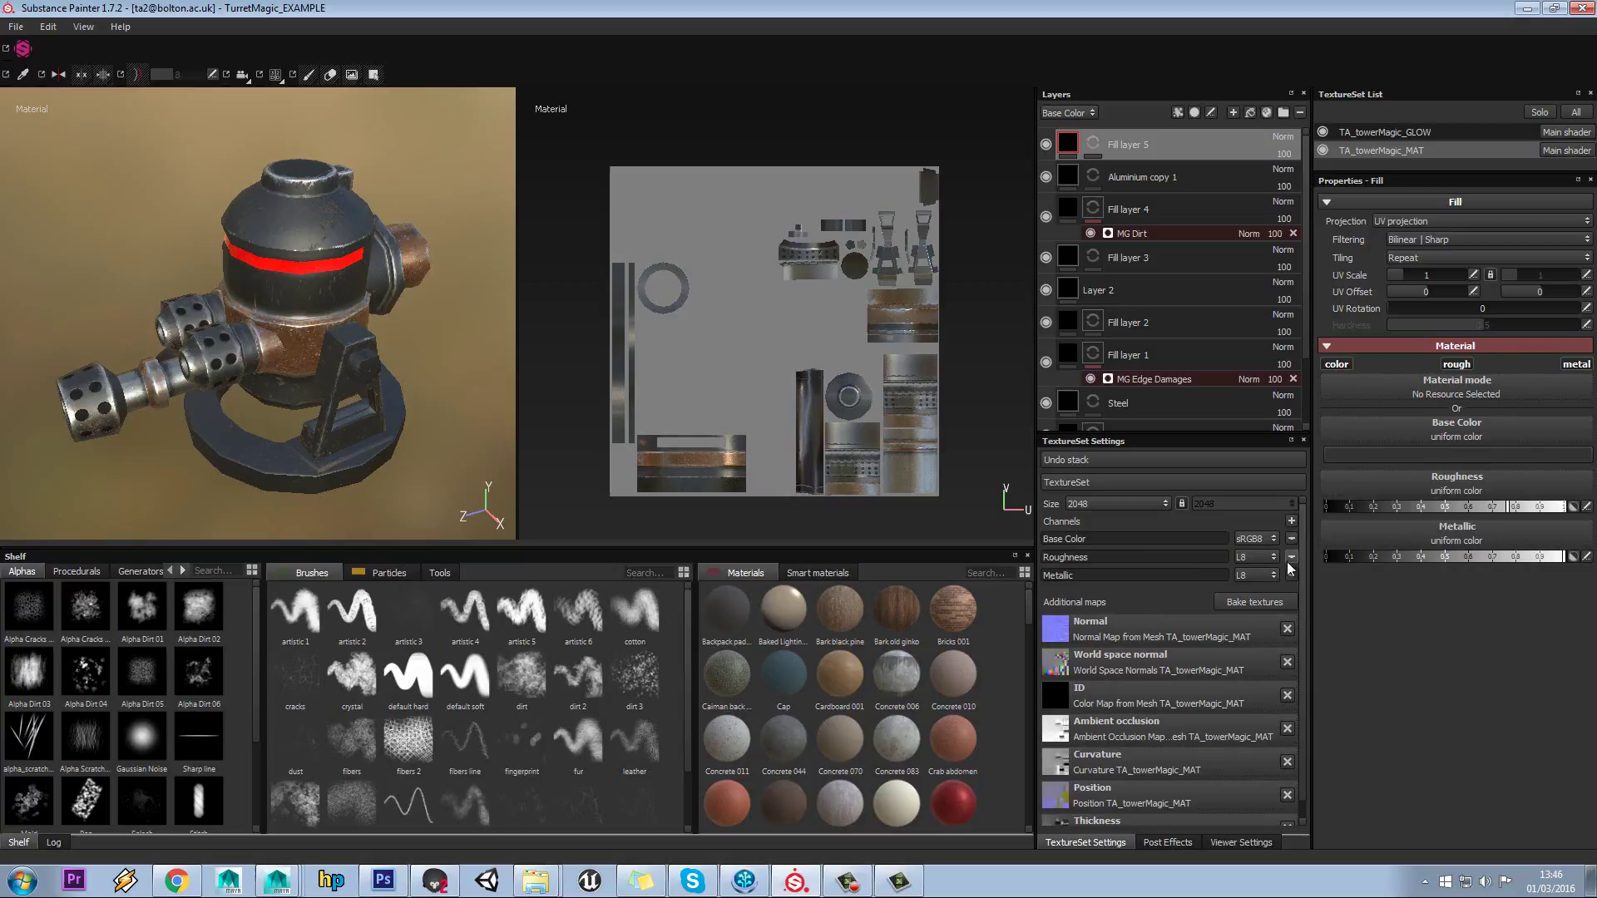
pyautogui.click(1291, 558)
pyautogui.click(1296, 556)
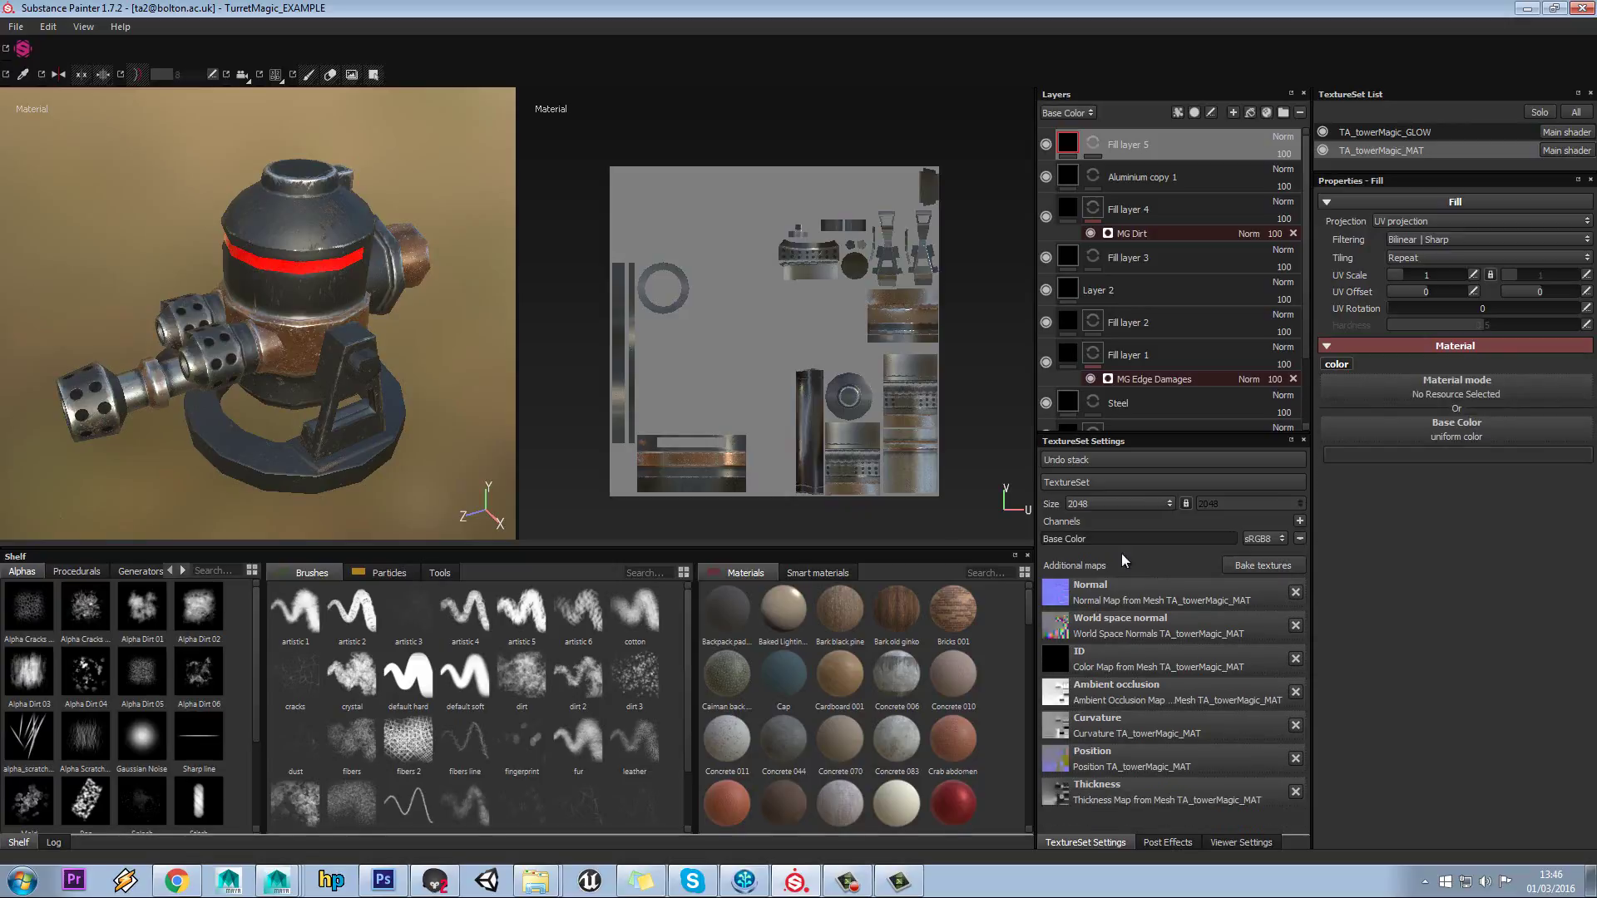
# - Add Metallic, Roughness and Height channels to the TA_towerMagic_MAT texture set
pyautogui.click(1299, 521)
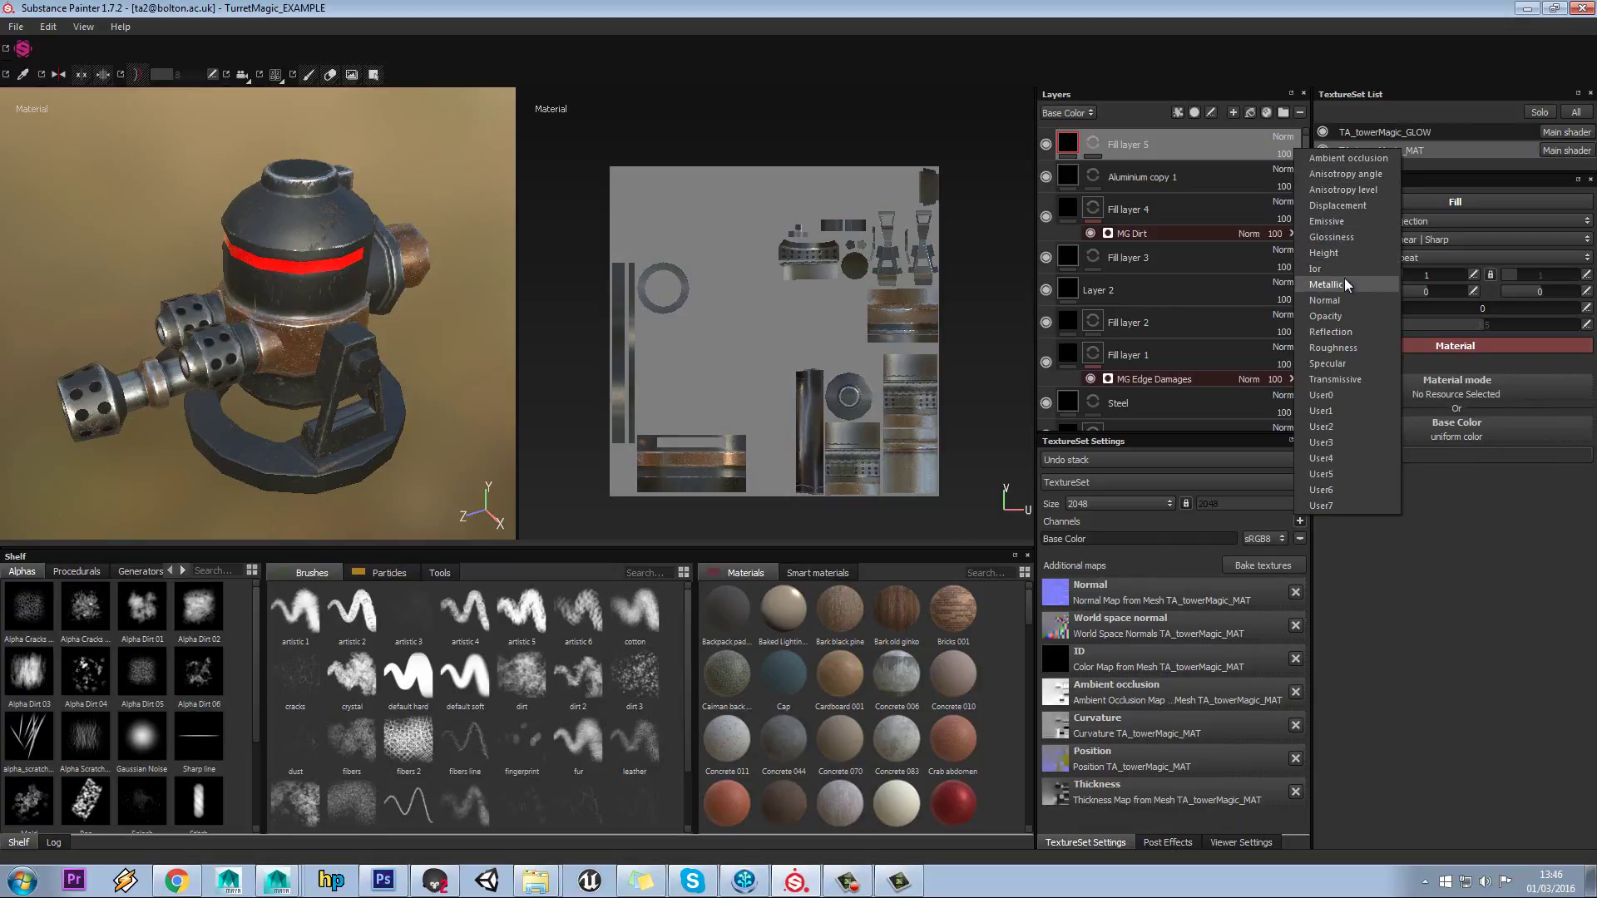
pyautogui.click(1327, 285)
pyautogui.click(1298, 522)
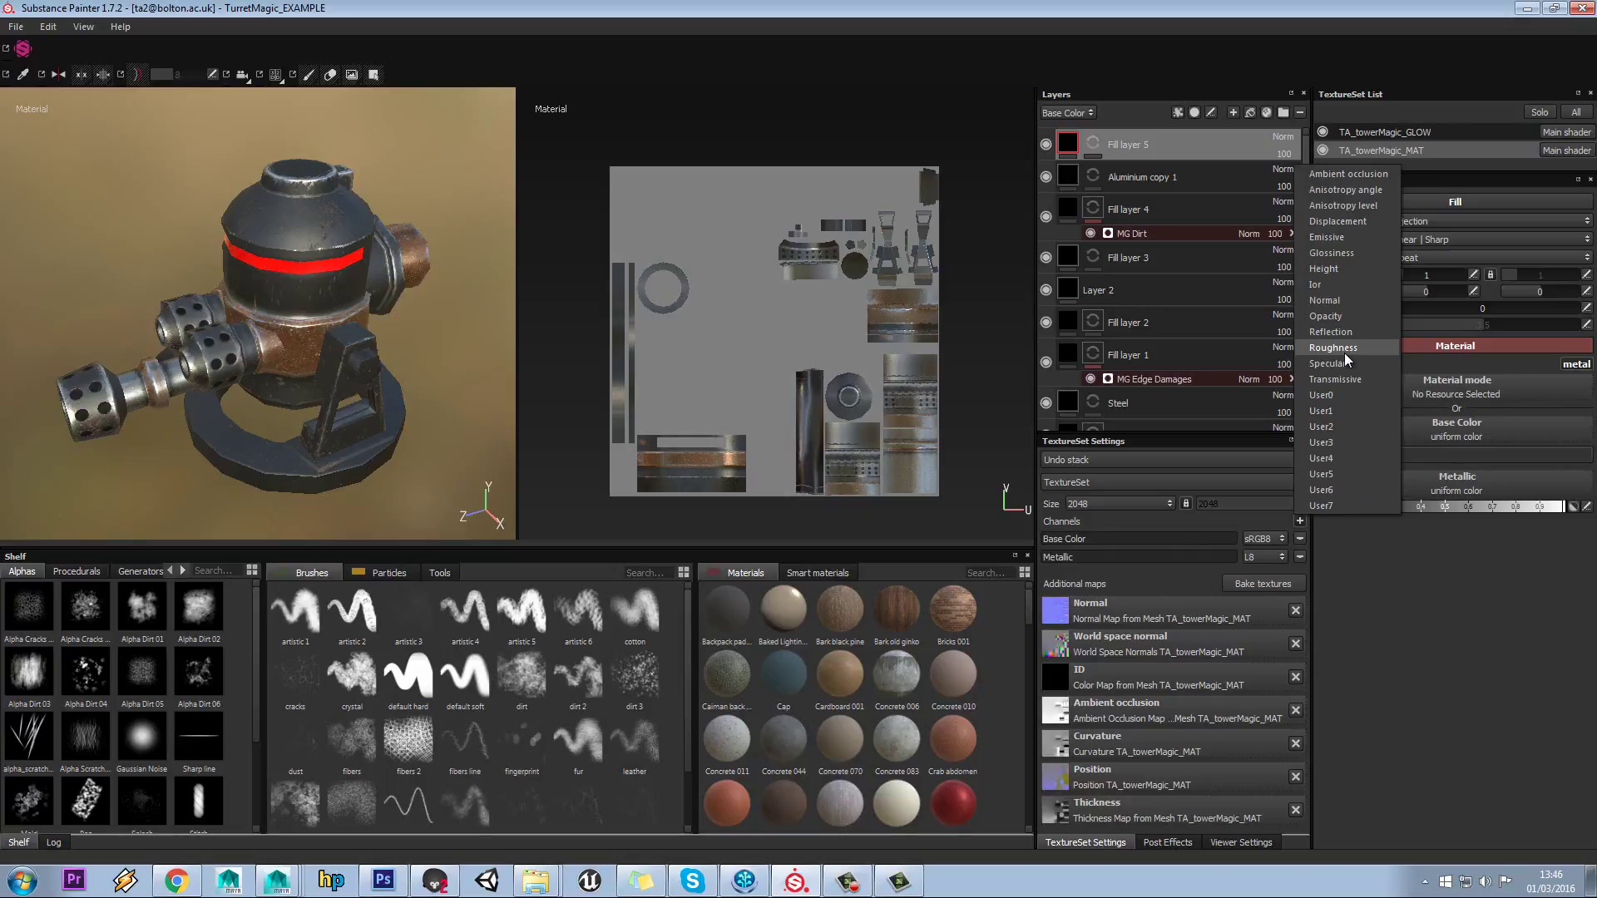
pyautogui.click(1347, 356)
pyautogui.click(1292, 520)
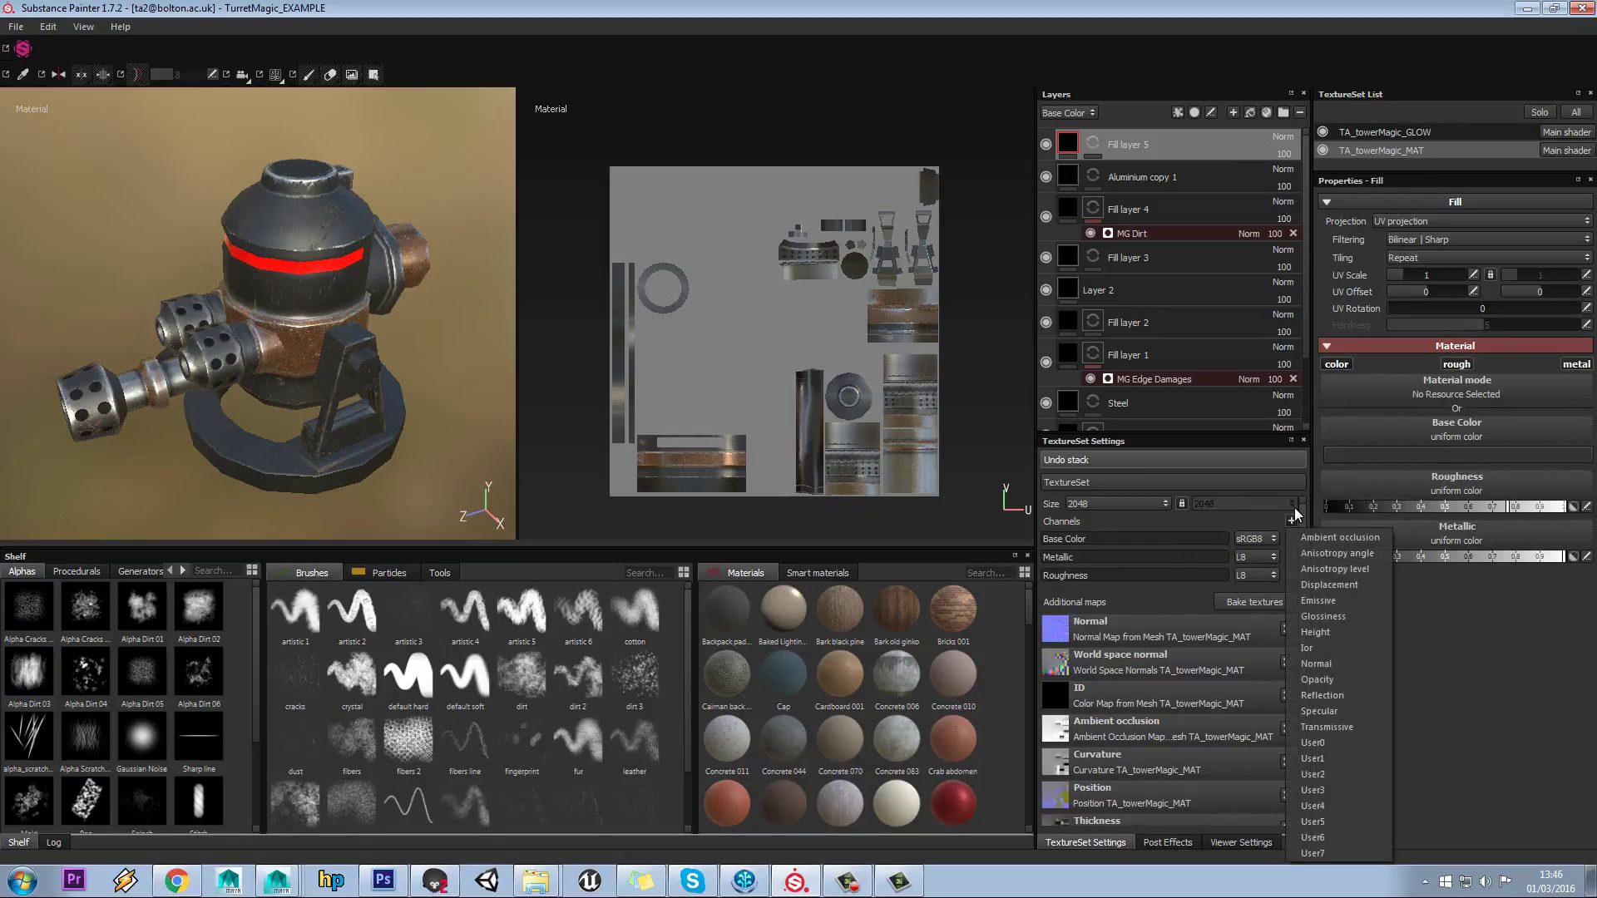
pyautogui.click(1316, 632)
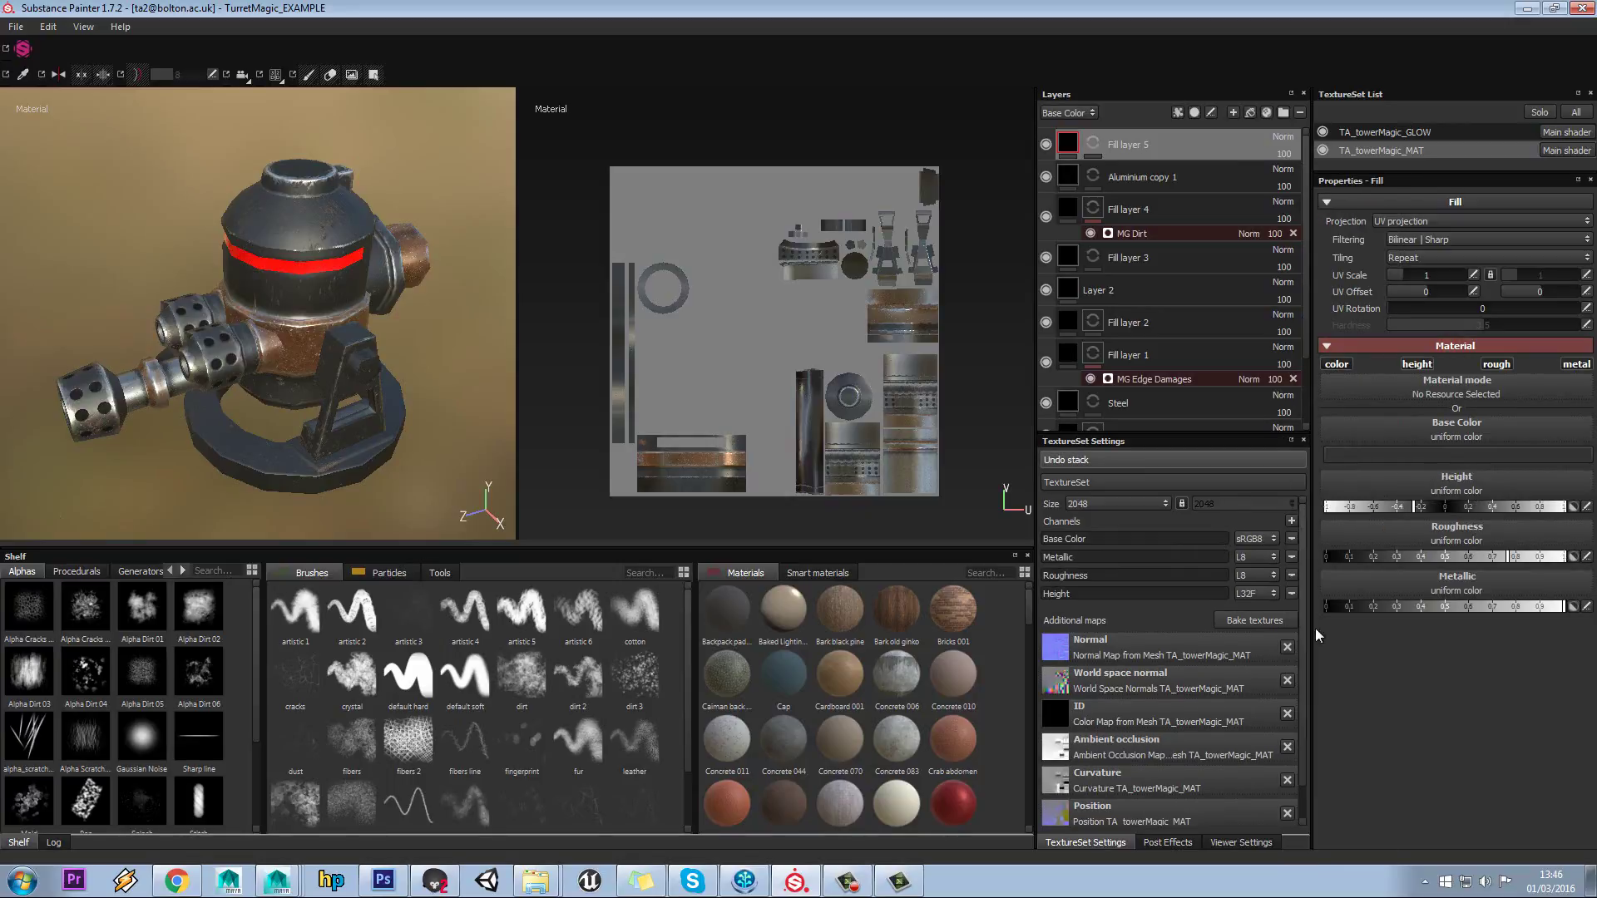
# - Add a Normal channel to the TA_towerMagic_MAT texture set and set its texture size to 512
pyautogui.click(1293, 521)
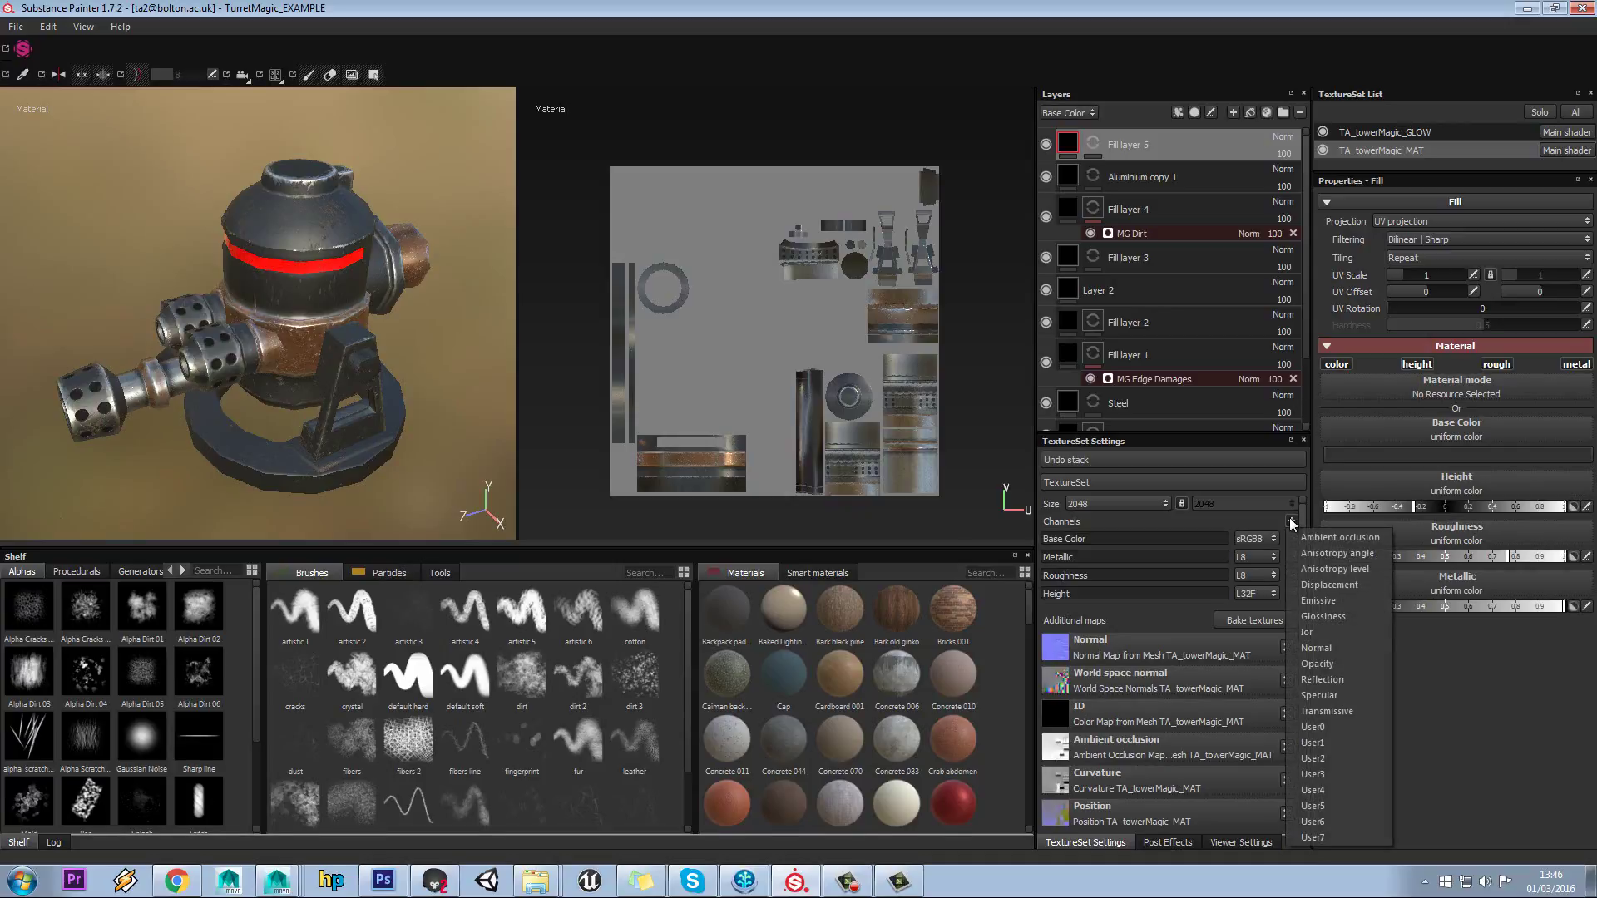
pyautogui.click(1318, 648)
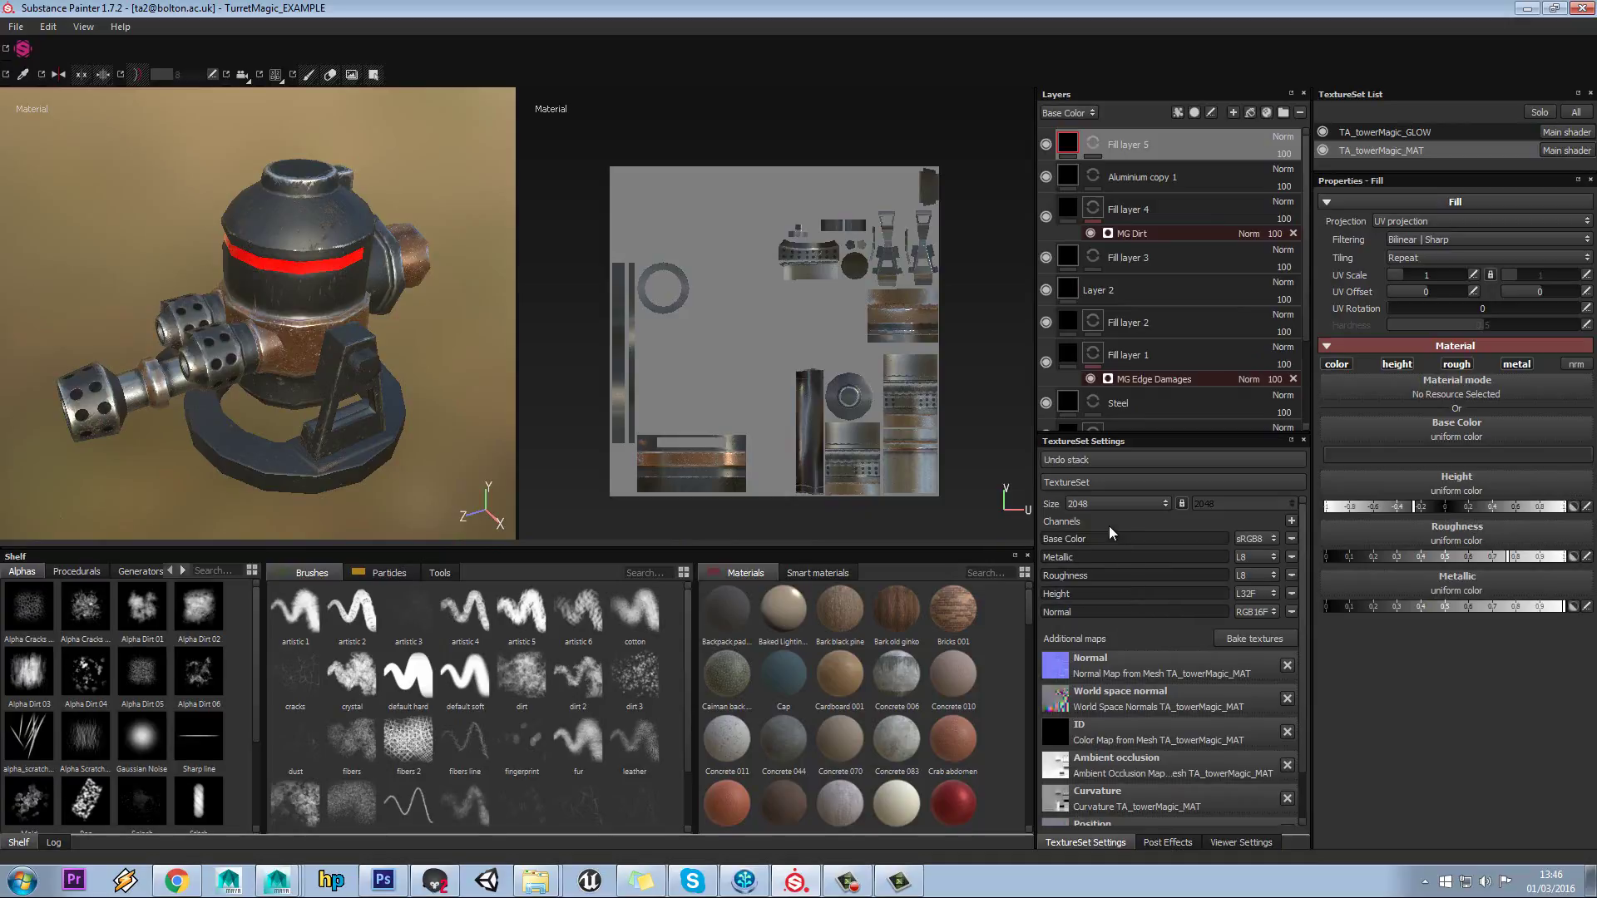
pyautogui.click(1103, 502)
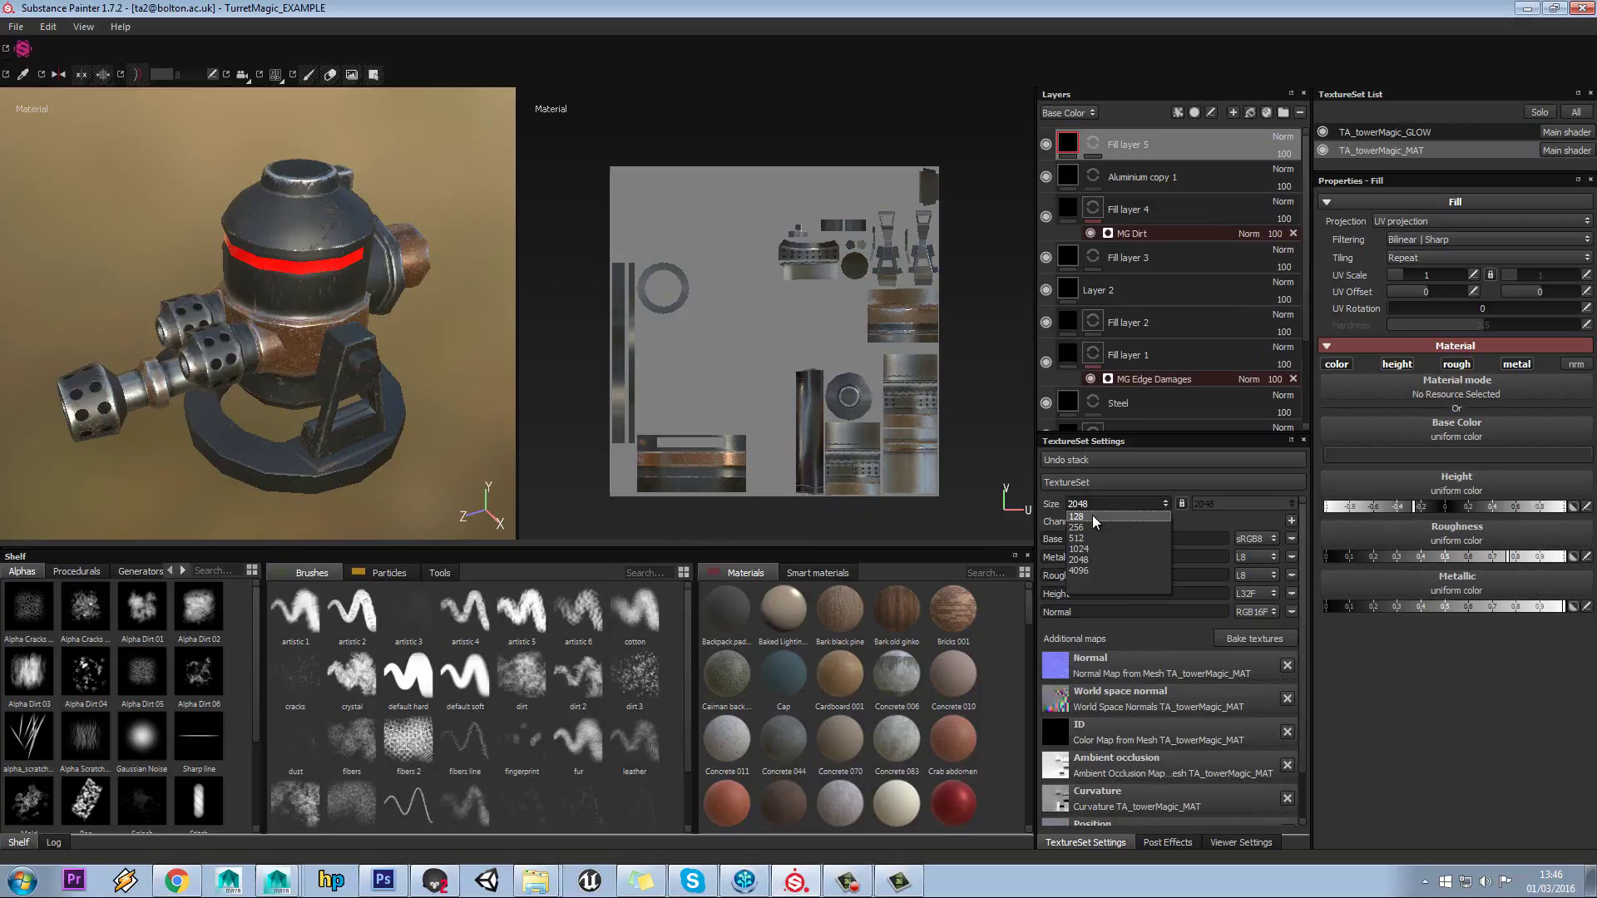
pyautogui.click(1087, 538)
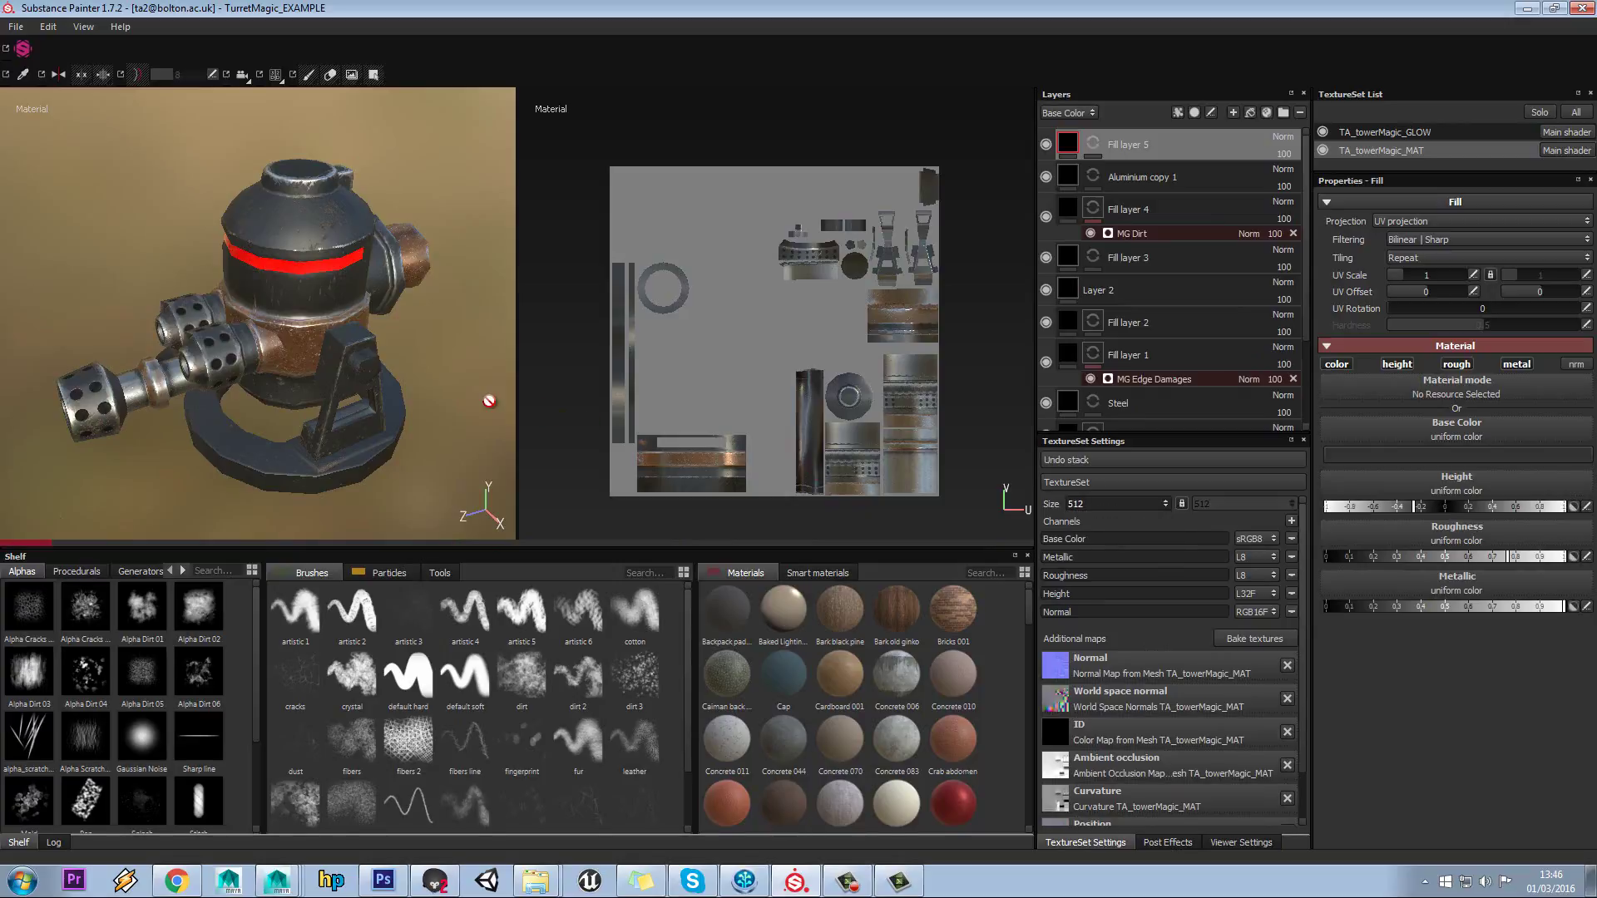
pyautogui.moveTo(322, 353)
pyautogui.keyDown('alt'); pyautogui.mouseDown()
pyautogui.moveTo(296, 321)
pyautogui.moveTo(315, 339)
pyautogui.mouseUp(); pyautogui.keyUp('alt')
# - Try a white brush stroke on the turret body in Fill layer 5's mask and undo it
pyautogui.click(1093, 145)
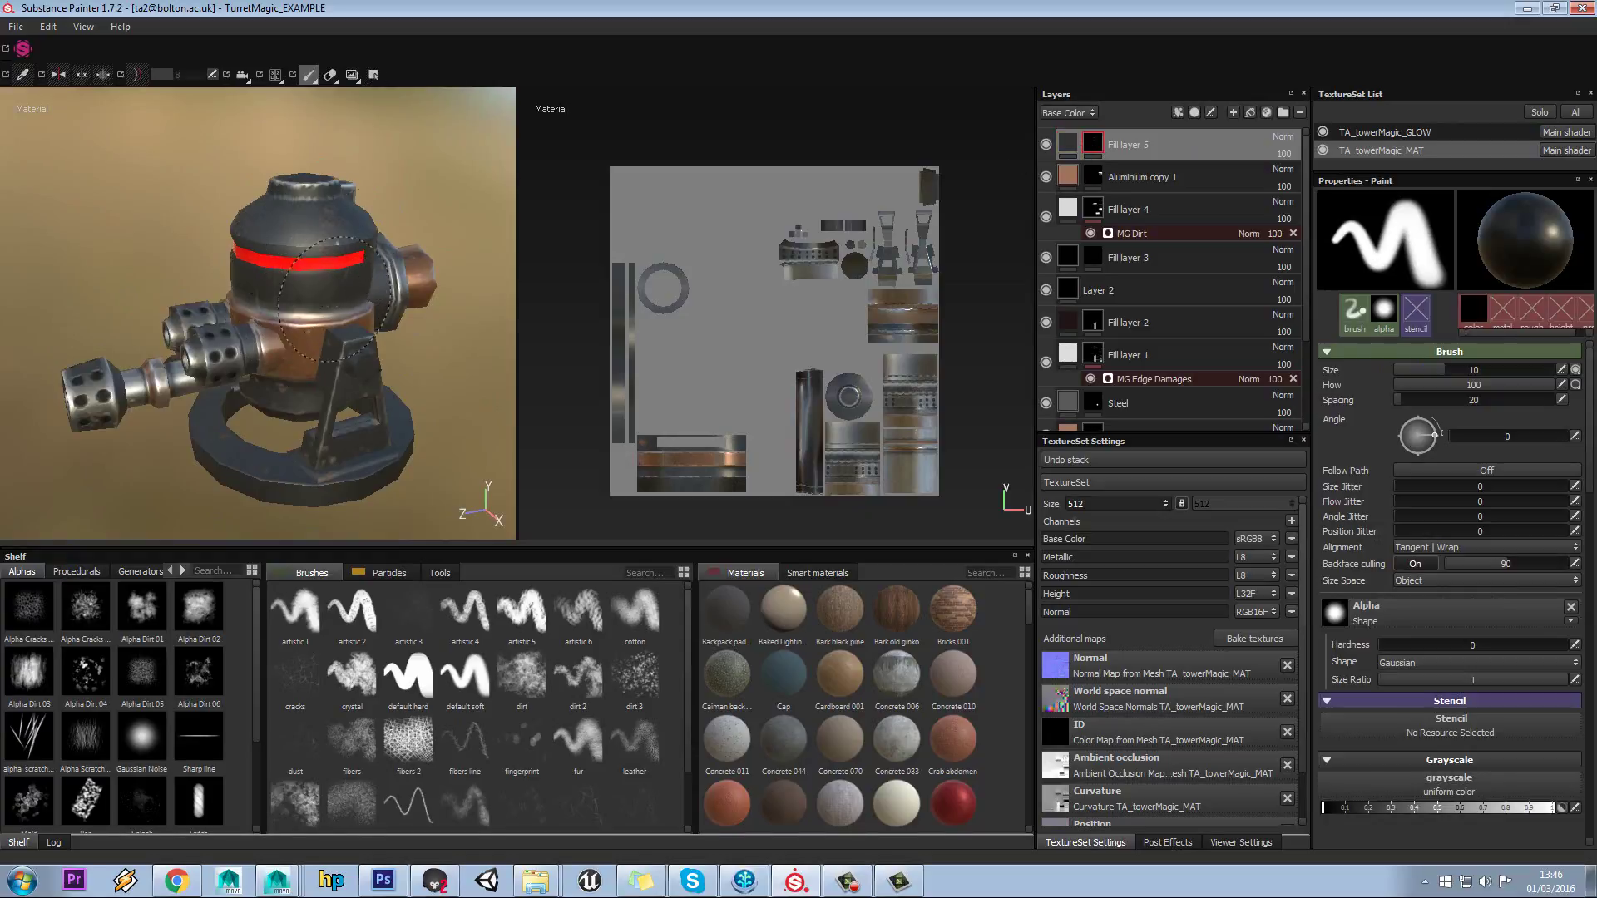
pyautogui.keyDown('alt'); pyautogui.moveTo(299, 367); pyautogui.dragTo(297, 353, button='middle'); pyautogui.keyUp('alt')
pyautogui.press('x')
pyautogui.moveTo(295, 341); pyautogui.dragTo(303, 208)
pyautogui.hotkey('ctrl', 'z')
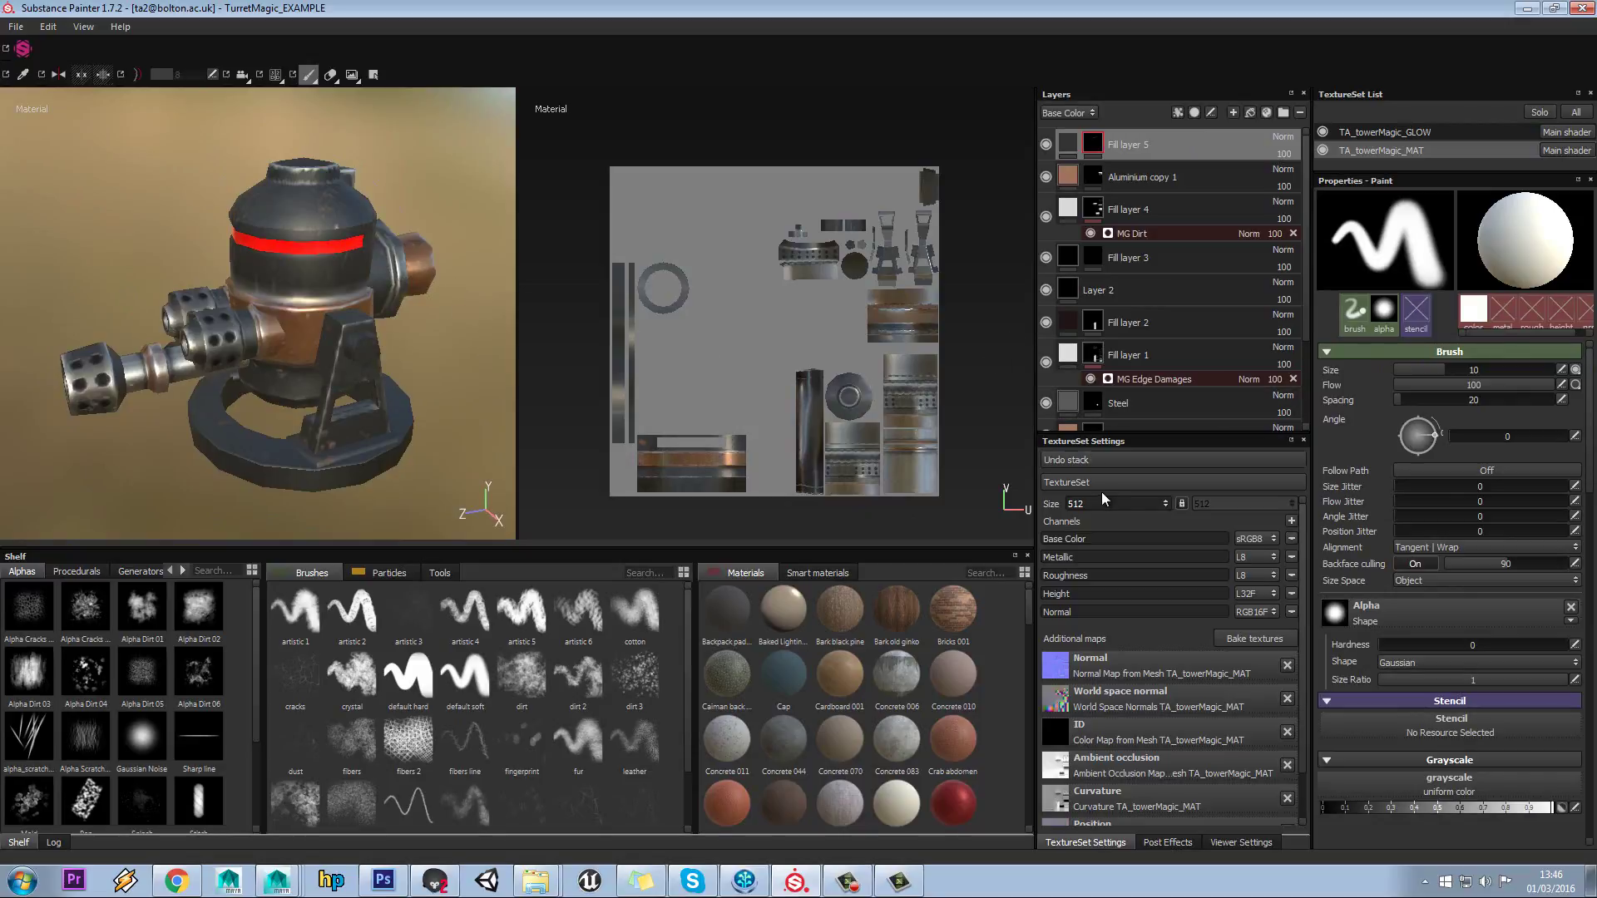
# - Set the texture set size to 1024 and inspect the turret at that resolution
pyautogui.click(1096, 505)
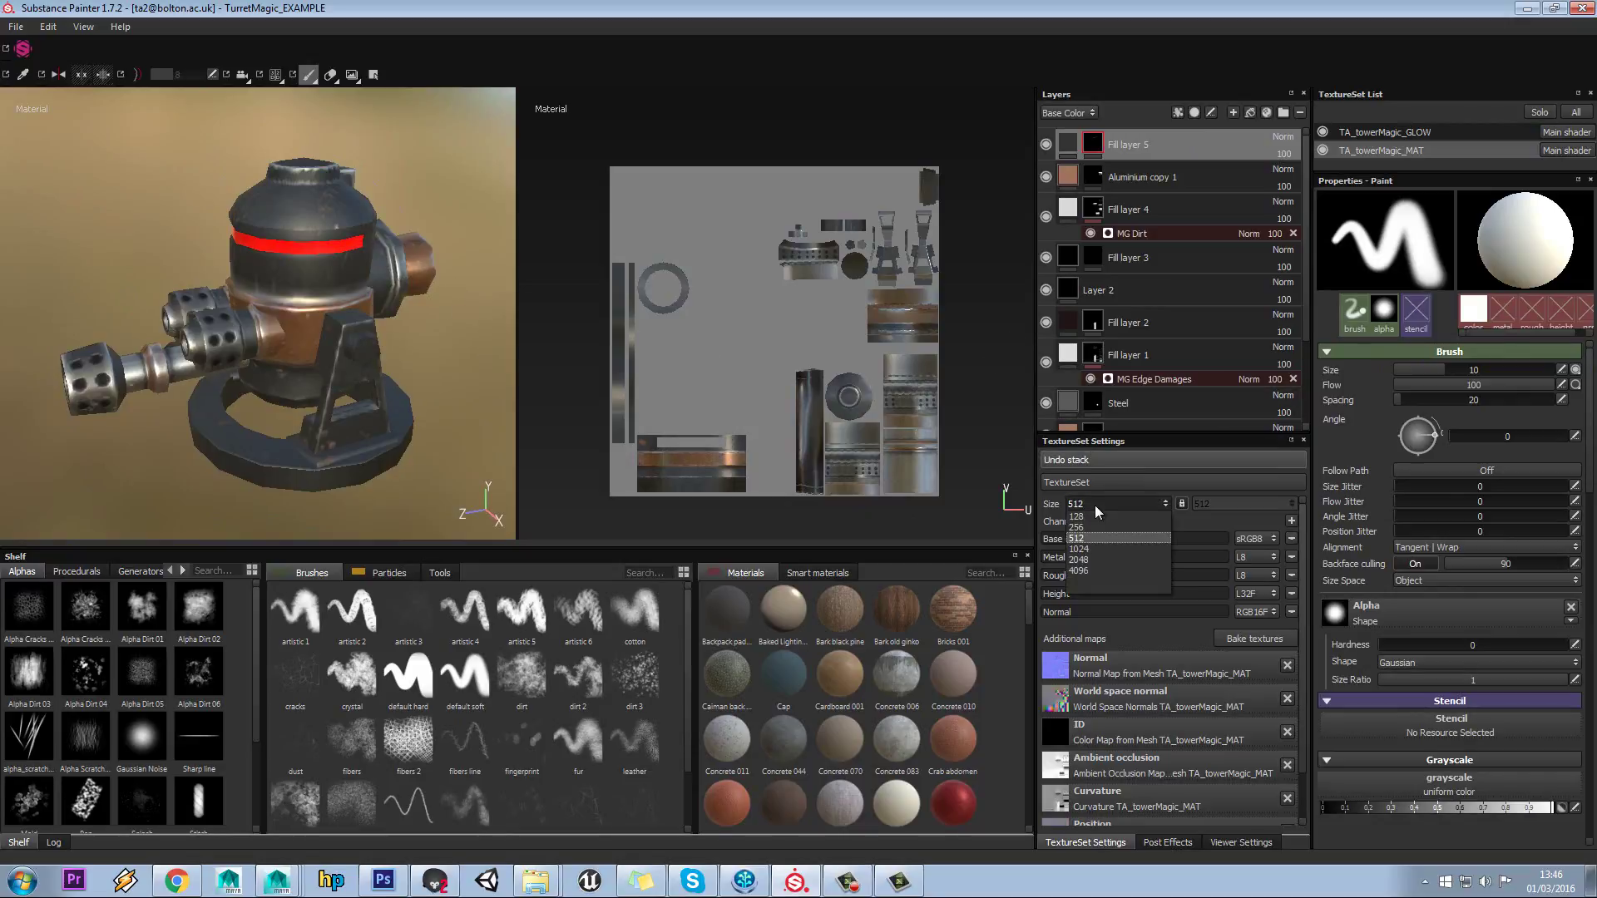
pyautogui.click(1081, 549)
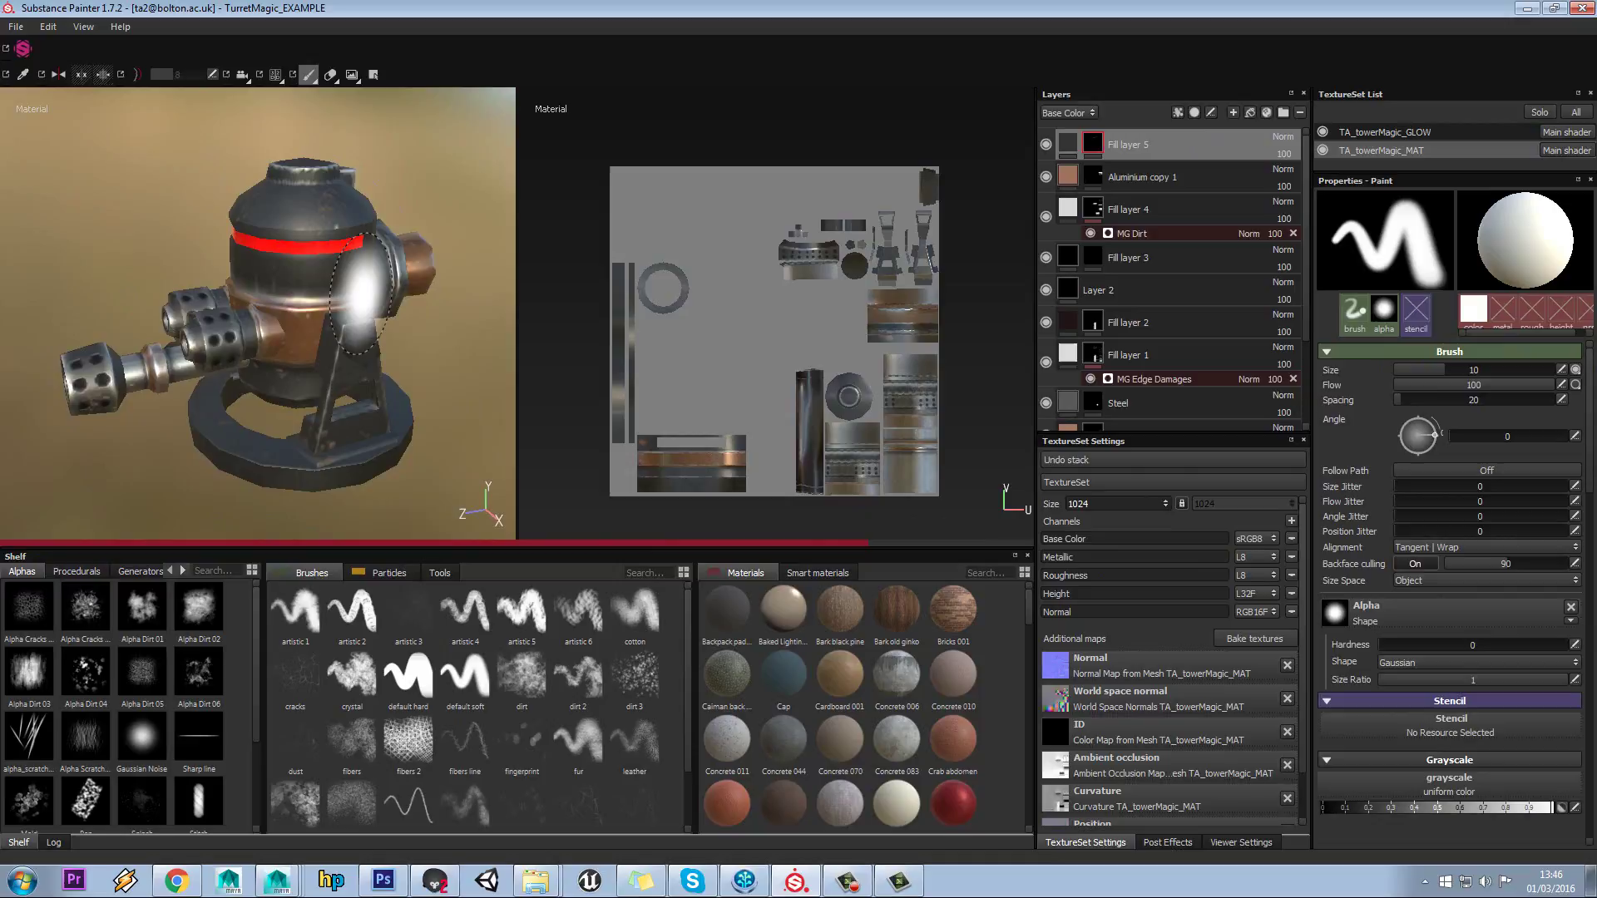
pyautogui.keyDown('alt'); pyautogui.moveTo(357, 303); pyautogui.dragTo(445, 309); pyautogui.keyUp('alt')
# - Set the texture set size to 2048 and inspect the turret from several angles
pyautogui.click(1110, 504)
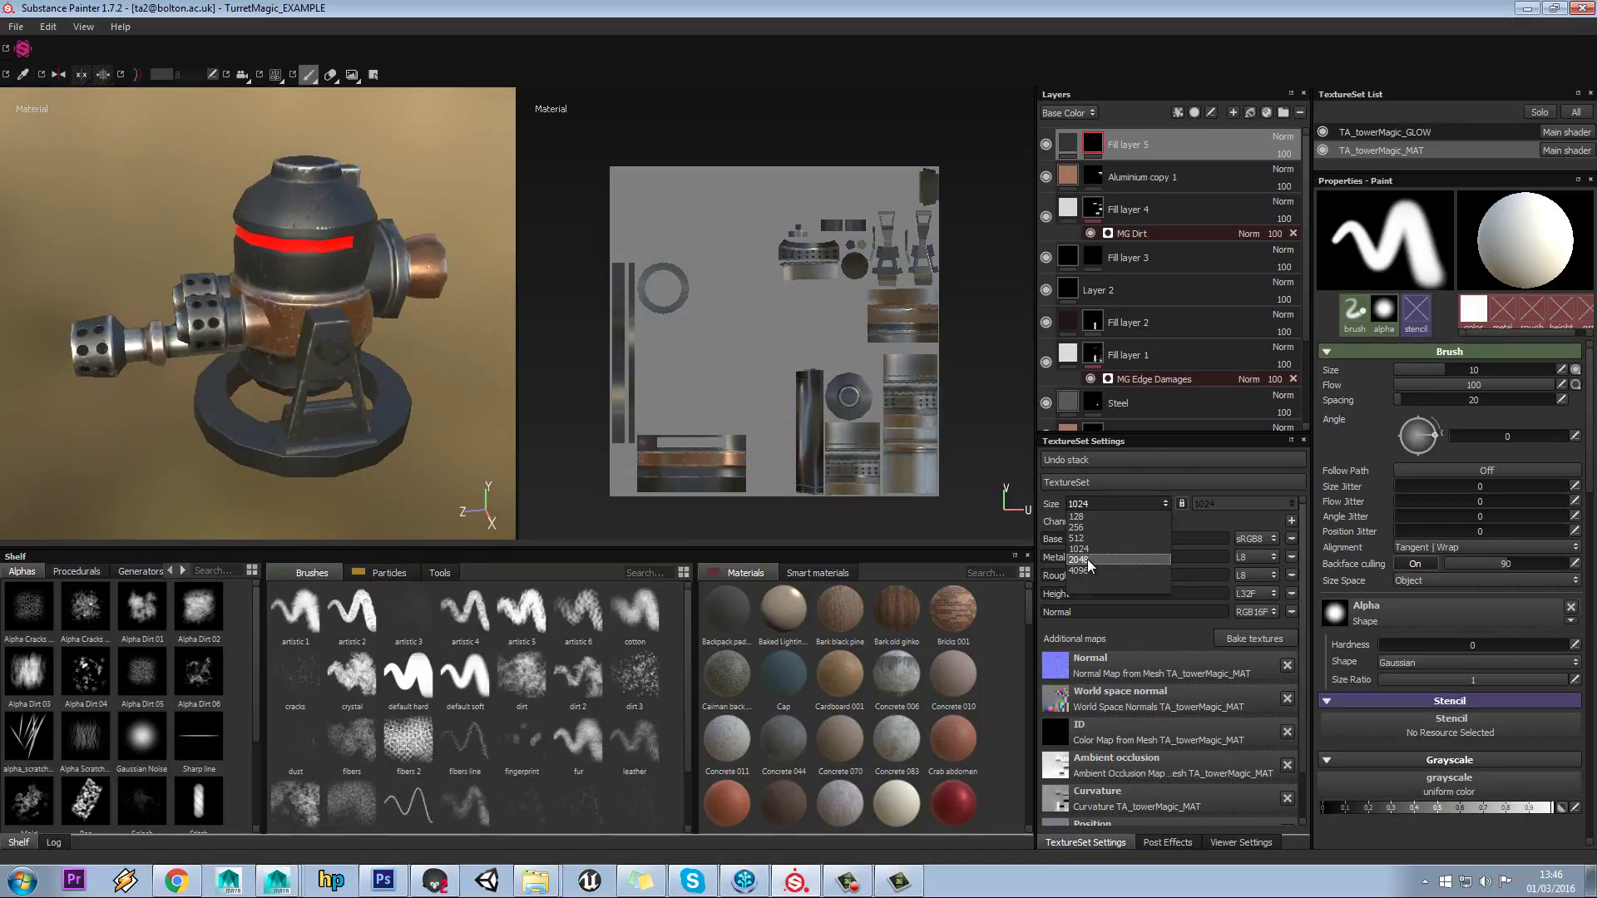
pyautogui.click(1081, 568)
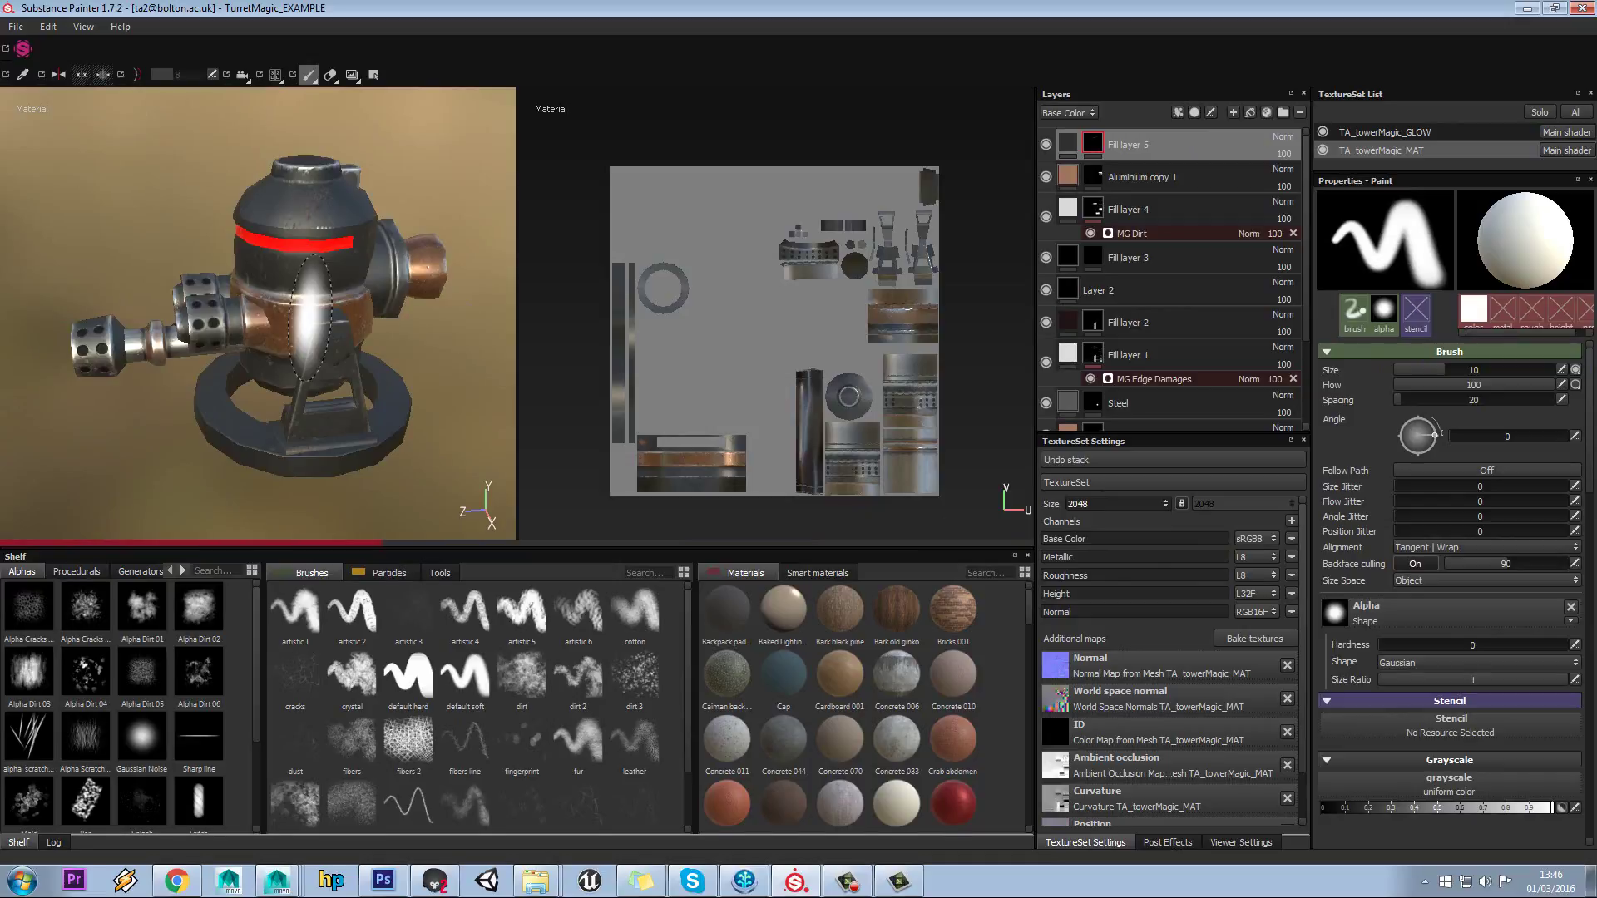
pyautogui.keyDown('alt'); pyautogui.moveTo(312, 316); pyautogui.dragTo(301, 310); pyautogui.keyUp('alt')
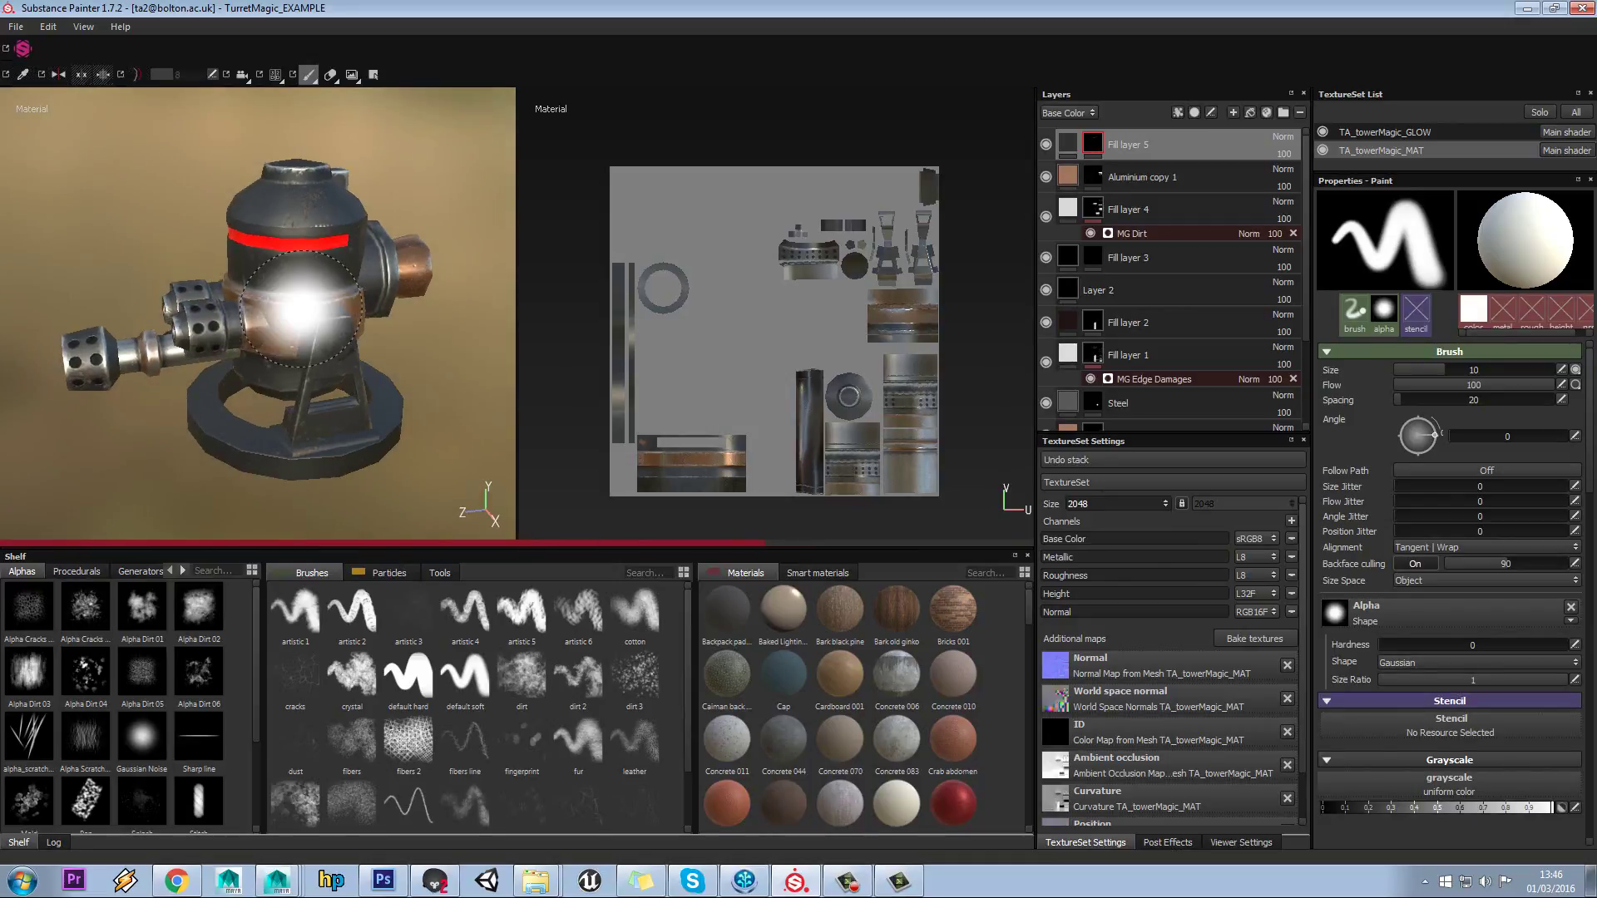
pyautogui.moveTo(301, 308)
pyautogui.keyDown('alt'); pyautogui.mouseDown()
pyautogui.moveTo(421, 342)
pyautogui.moveTo(357, 342)
pyautogui.moveTo(379, 354)
pyautogui.moveTo(399, 321)
pyautogui.moveTo(324, 320)
pyautogui.moveTo(322, 283)
pyautogui.mouseUp(); pyautogui.keyUp('alt')
pyautogui.hotkey('ctrl', 'z')
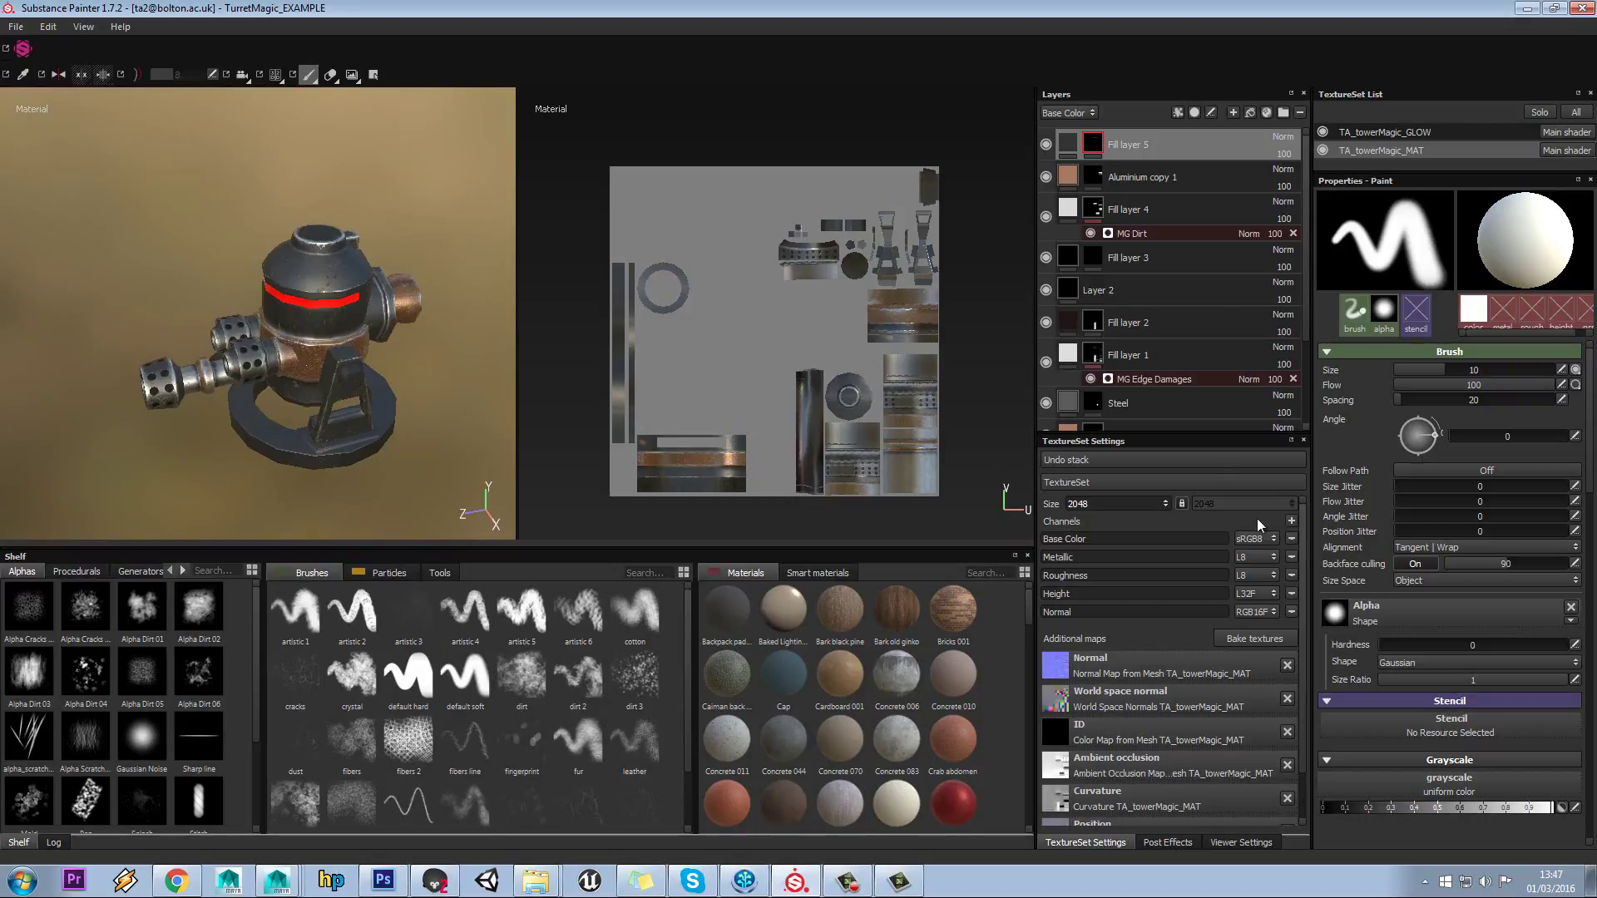
# - Set the viewer's environment opacity to 0 and switch the environment map to small_apartment
pyautogui.click(1229, 841)
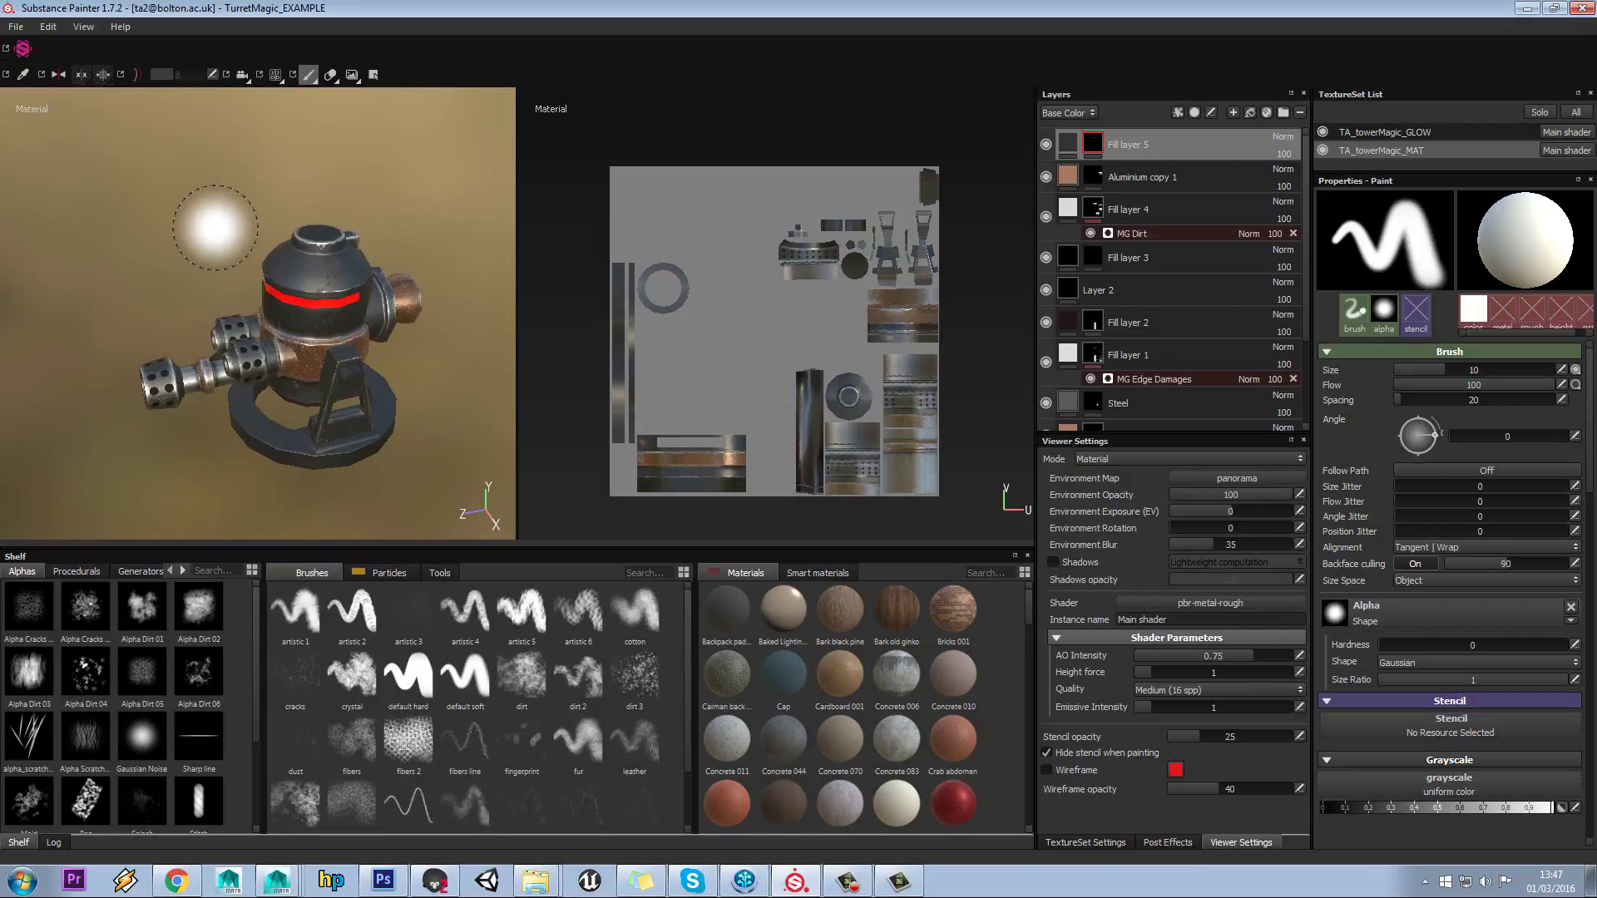
pyautogui.keyDown('alt'); pyautogui.moveTo(216, 228); pyautogui.dragTo(310, 245); pyautogui.keyUp('alt')
pyautogui.keyDown('alt'); pyautogui.moveTo(326, 351); pyautogui.dragTo(247, 379); pyautogui.keyUp('alt')
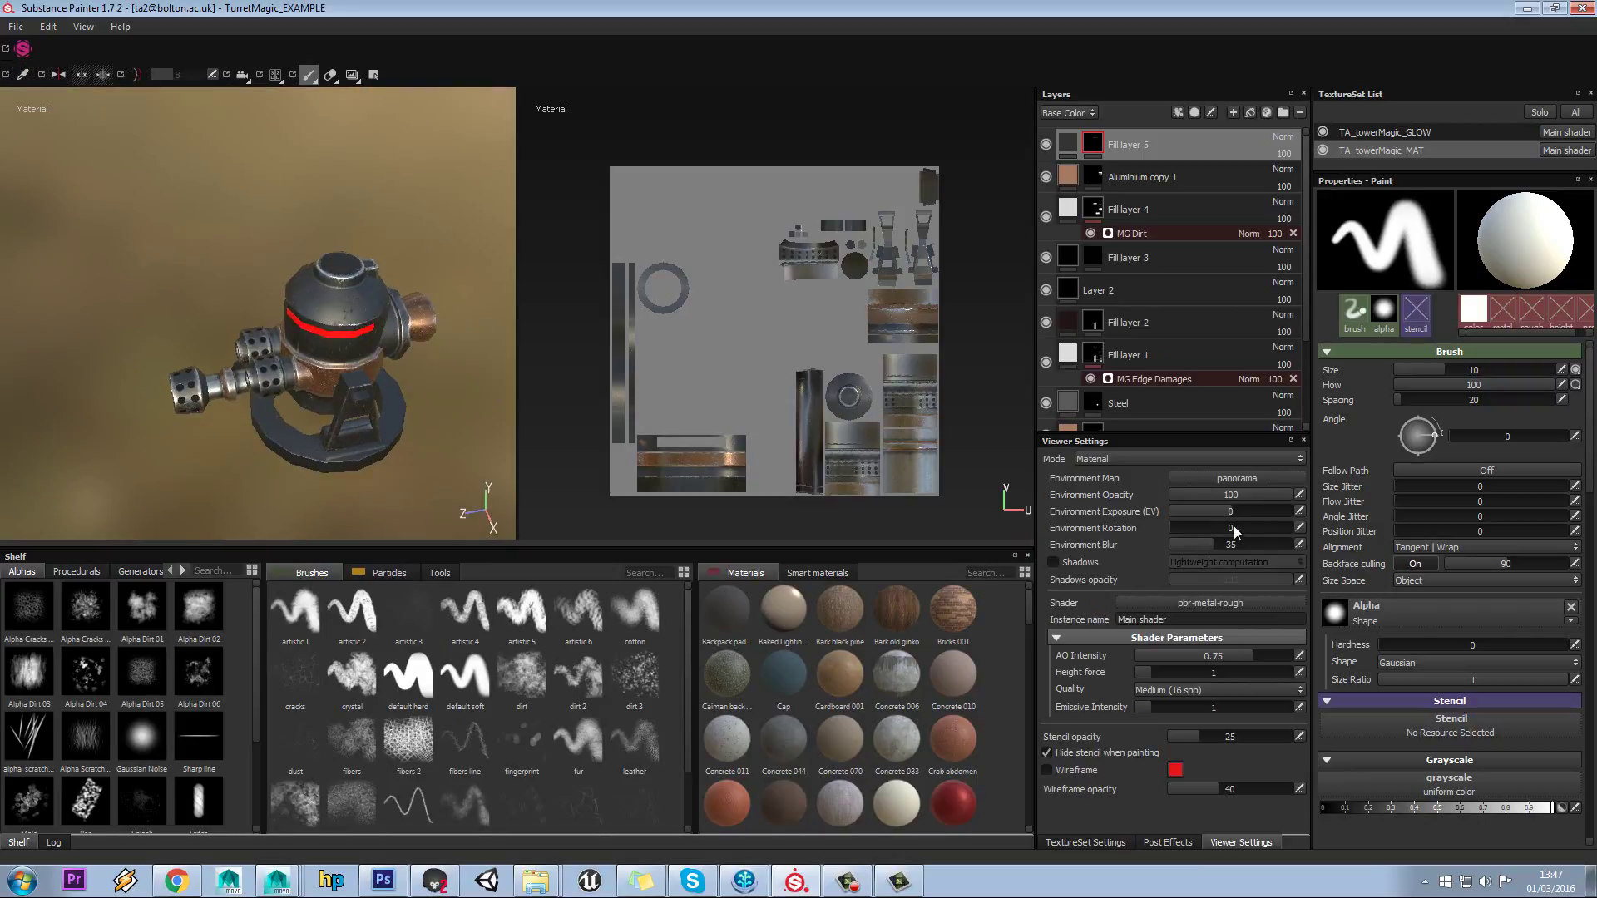
pyautogui.moveTo(1274, 496); pyautogui.dragTo(996, 467)
pyautogui.click(1204, 476)
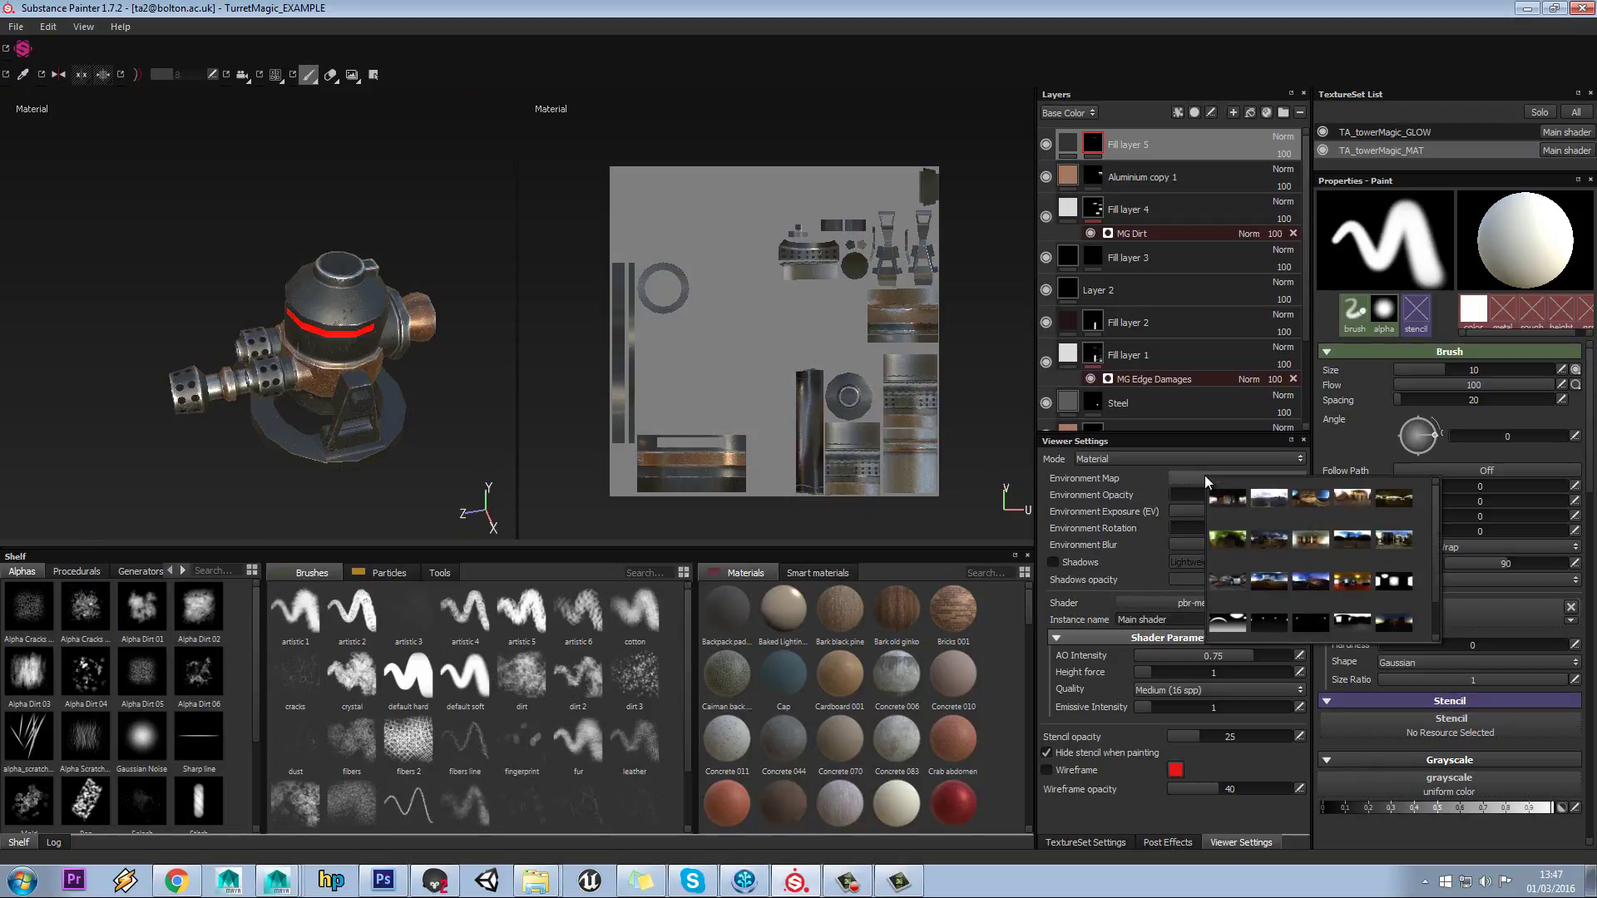
pyautogui.scroll(-1, 1313, 546)
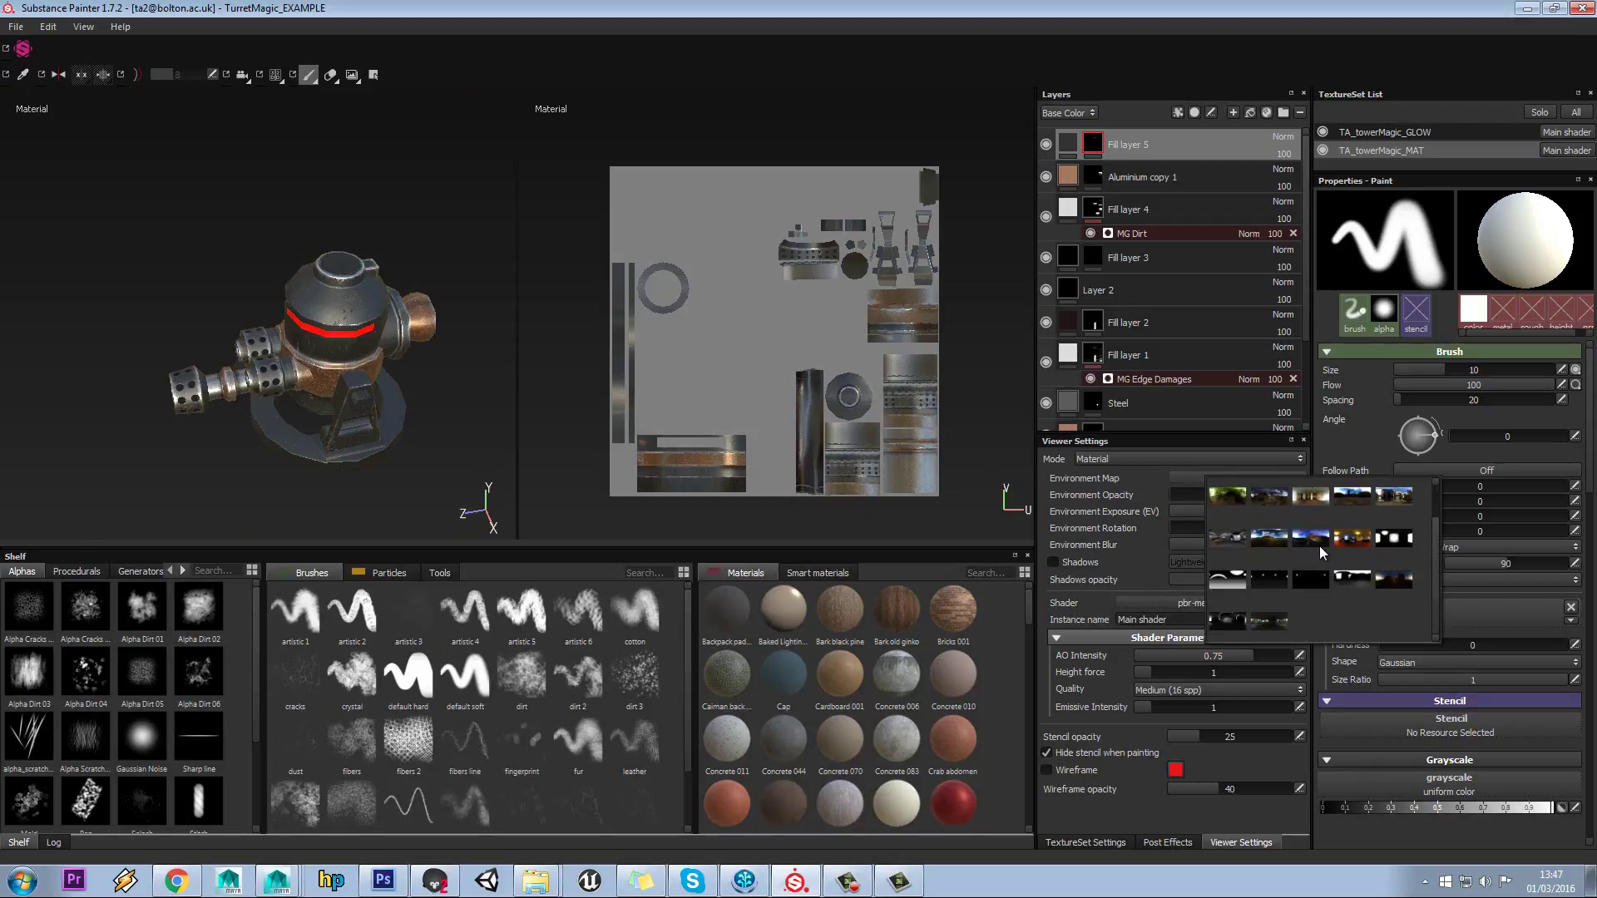
pyautogui.click(1349, 537)
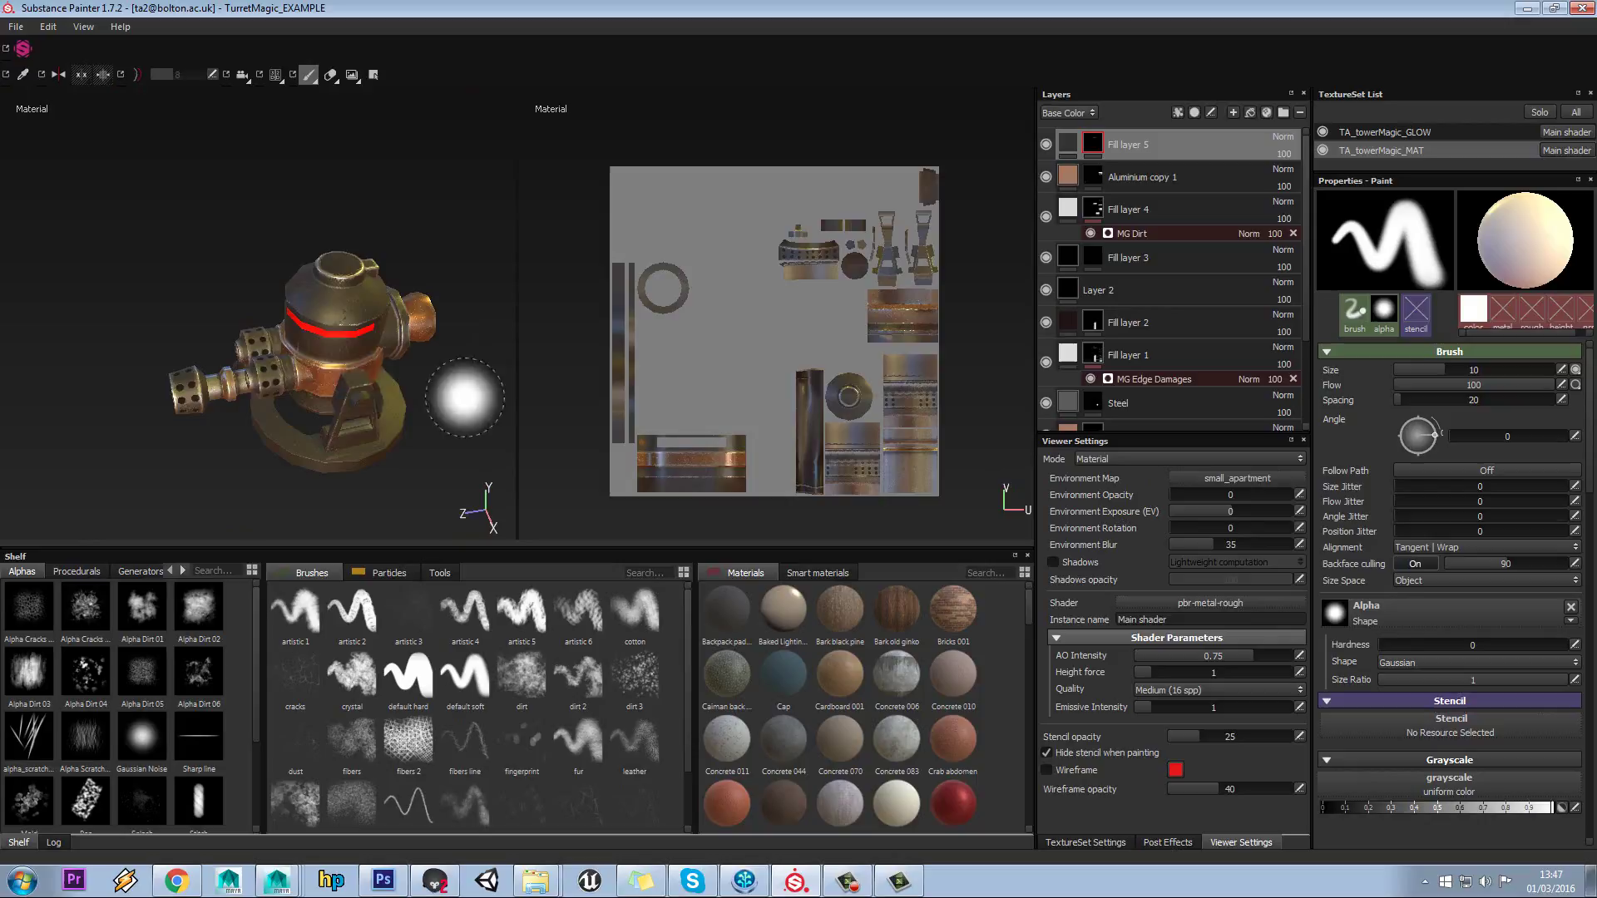
# - Set environment opacity to 51.7, exposure to -0.48, rotation to 161.63 and the shader's AO intensity to 1
pyautogui.keyDown('alt'); pyautogui.moveTo(466, 399); pyautogui.dragTo(499, 349); pyautogui.keyUp('alt')
pyautogui.moveTo(1172, 497); pyautogui.dragTo(1227, 530)
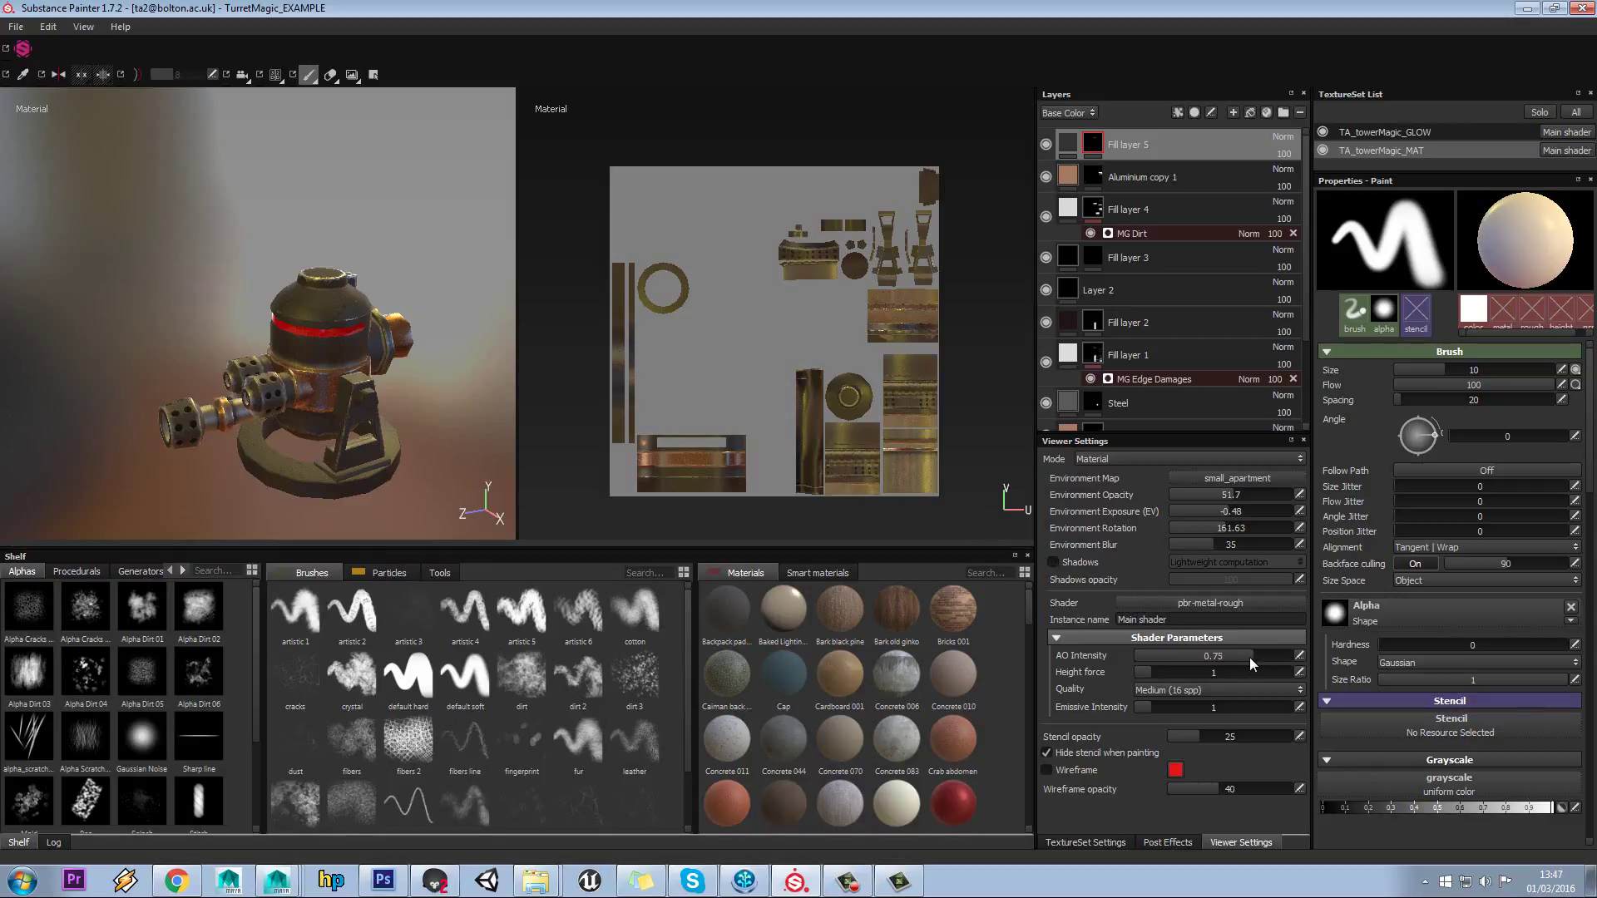
pyautogui.moveTo(1249, 657)
pyautogui.mouseDown()
pyautogui.moveTo(1158, 645)
pyautogui.moveTo(1319, 645)
pyautogui.mouseUp()
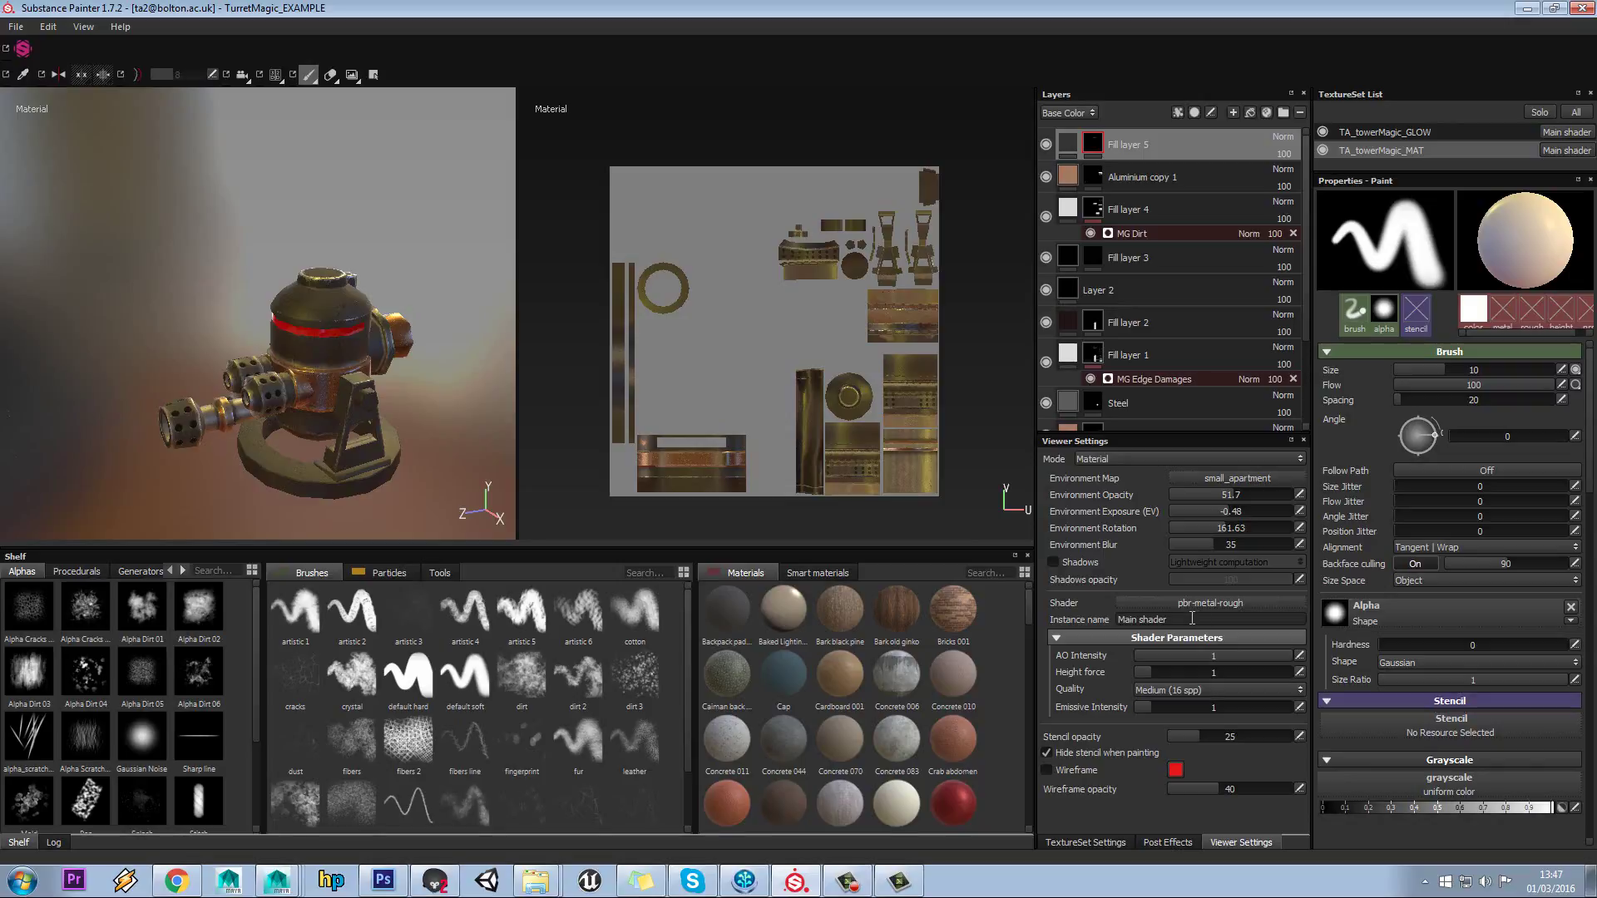
# - Enable the wireframe display on the turret and set the wireframe opacity to 100
pyautogui.click(1068, 773)
pyautogui.keyDown('alt'); pyautogui.moveTo(381, 402); pyautogui.dragTo(379, 325, button='middle'); pyautogui.keyUp('alt')
pyautogui.keyDown('alt'); pyautogui.moveTo(378, 325); pyautogui.dragTo(376, 396, button='right'); pyautogui.keyUp('alt')
pyautogui.keyDown('alt'); pyautogui.moveTo(311, 289); pyautogui.dragTo(312, 305); pyautogui.keyUp('alt')
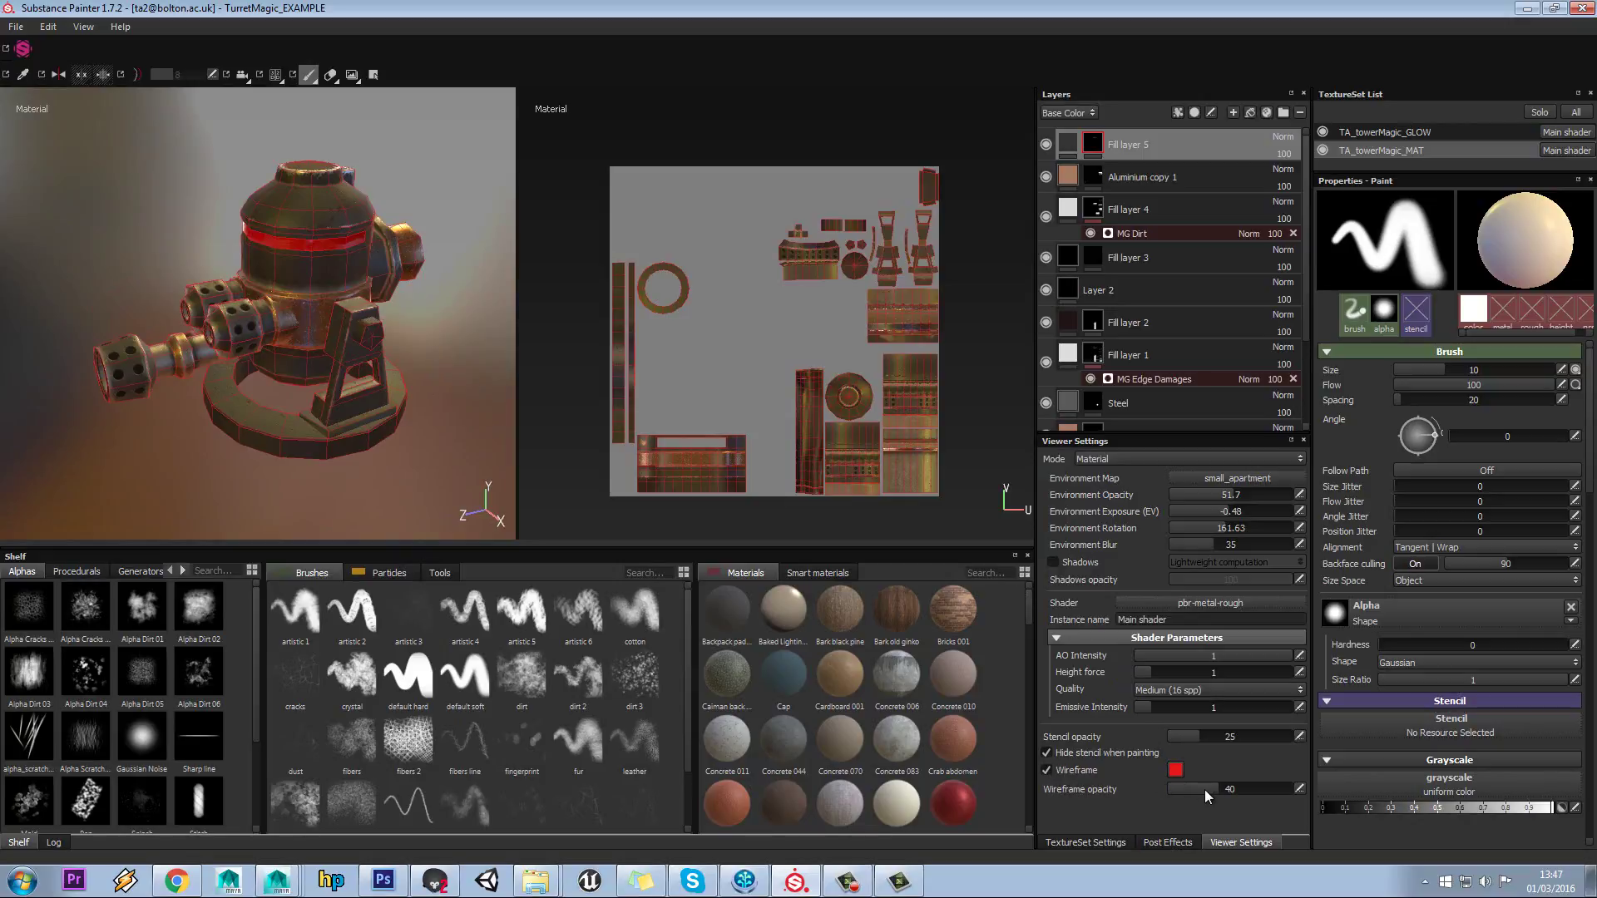
pyautogui.moveTo(1279, 786)
pyautogui.mouseDown()
pyautogui.moveTo(1199, 787)
pyautogui.moveTo(1294, 788)
pyautogui.mouseUp()
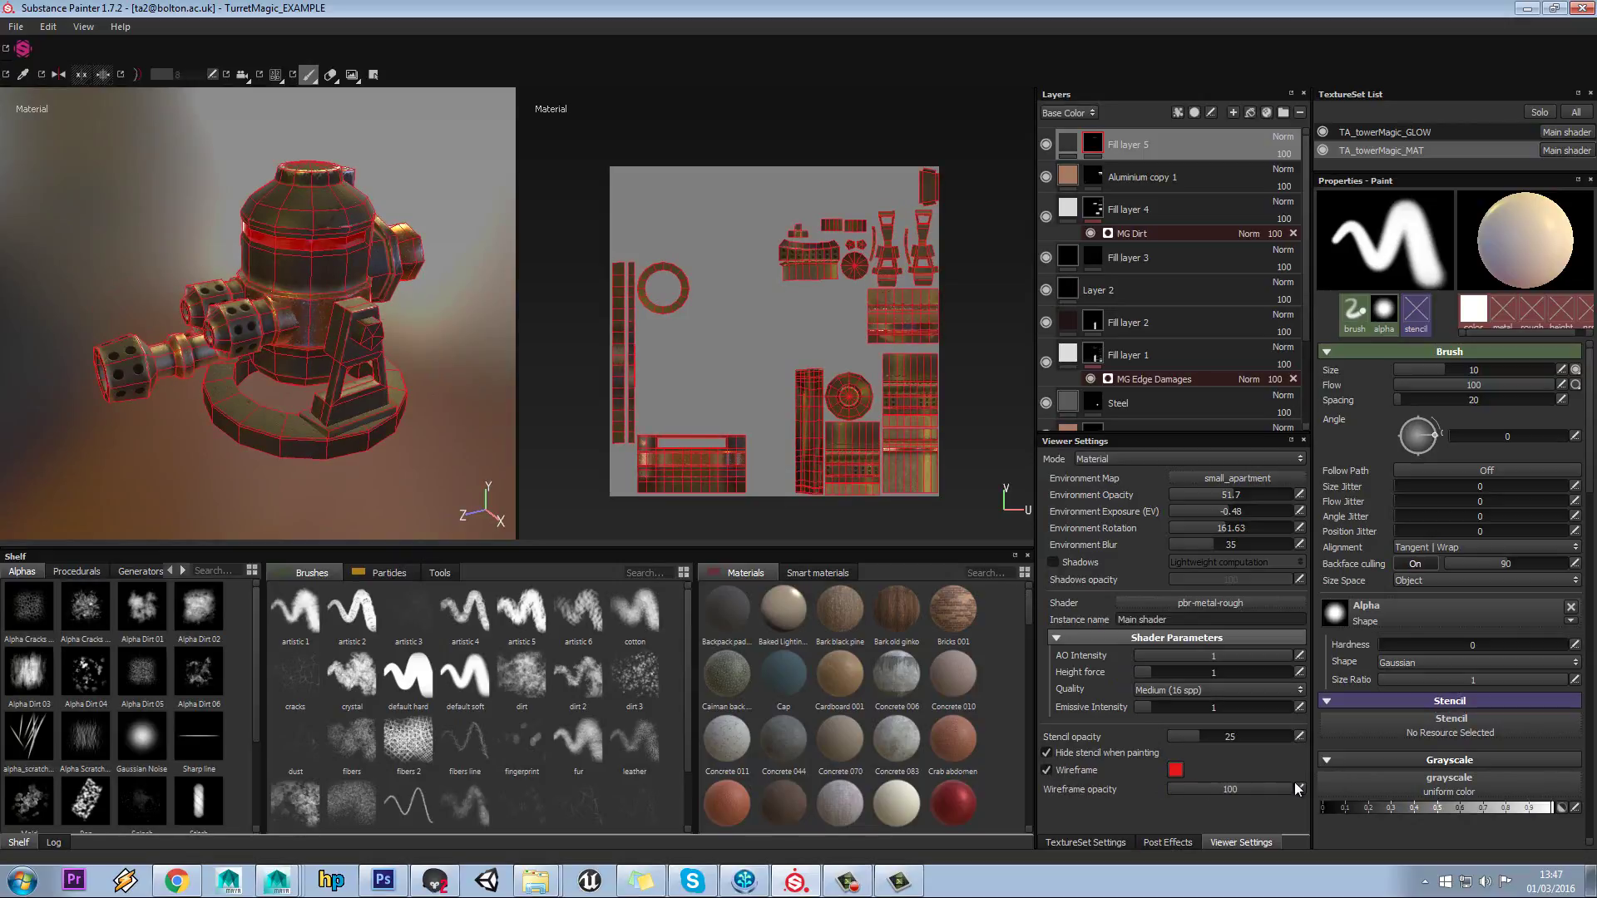
# - Change the wireframe colour to blue (RGB 0.000, 0.098, 1.000) and inspect it on the UV layout
pyautogui.click(1180, 774)
pyautogui.click(1187, 724)
pyautogui.moveTo(1137, 726); pyautogui.dragTo(1200, 672)
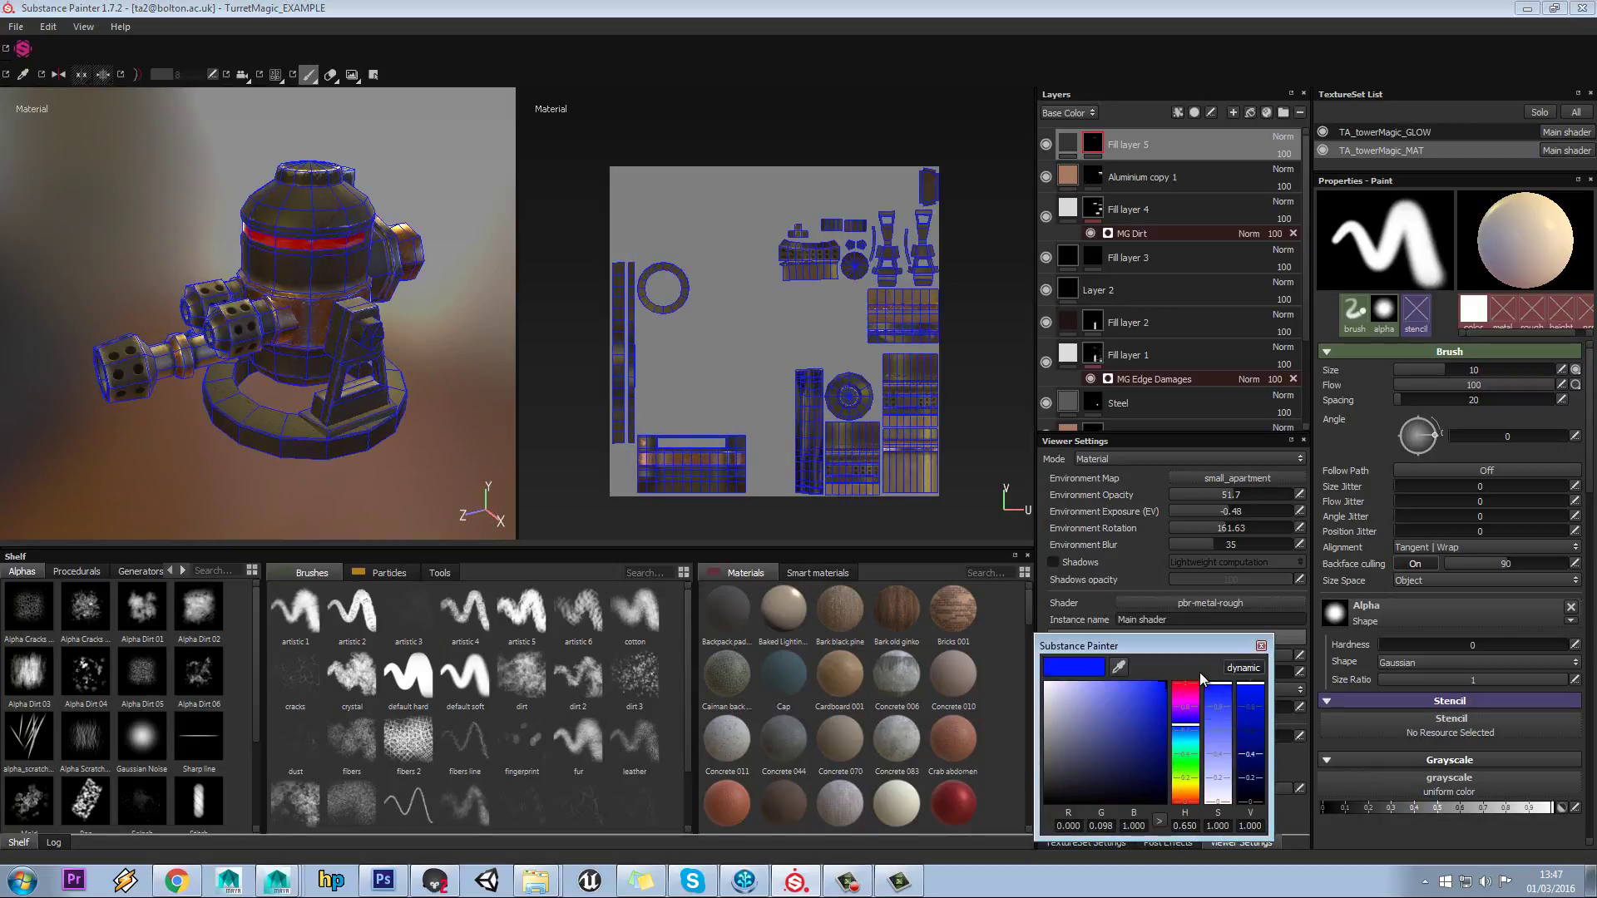
pyautogui.click(1262, 646)
pyautogui.scroll(-2, 755, 270)
pyautogui.scroll(6, 755, 271)
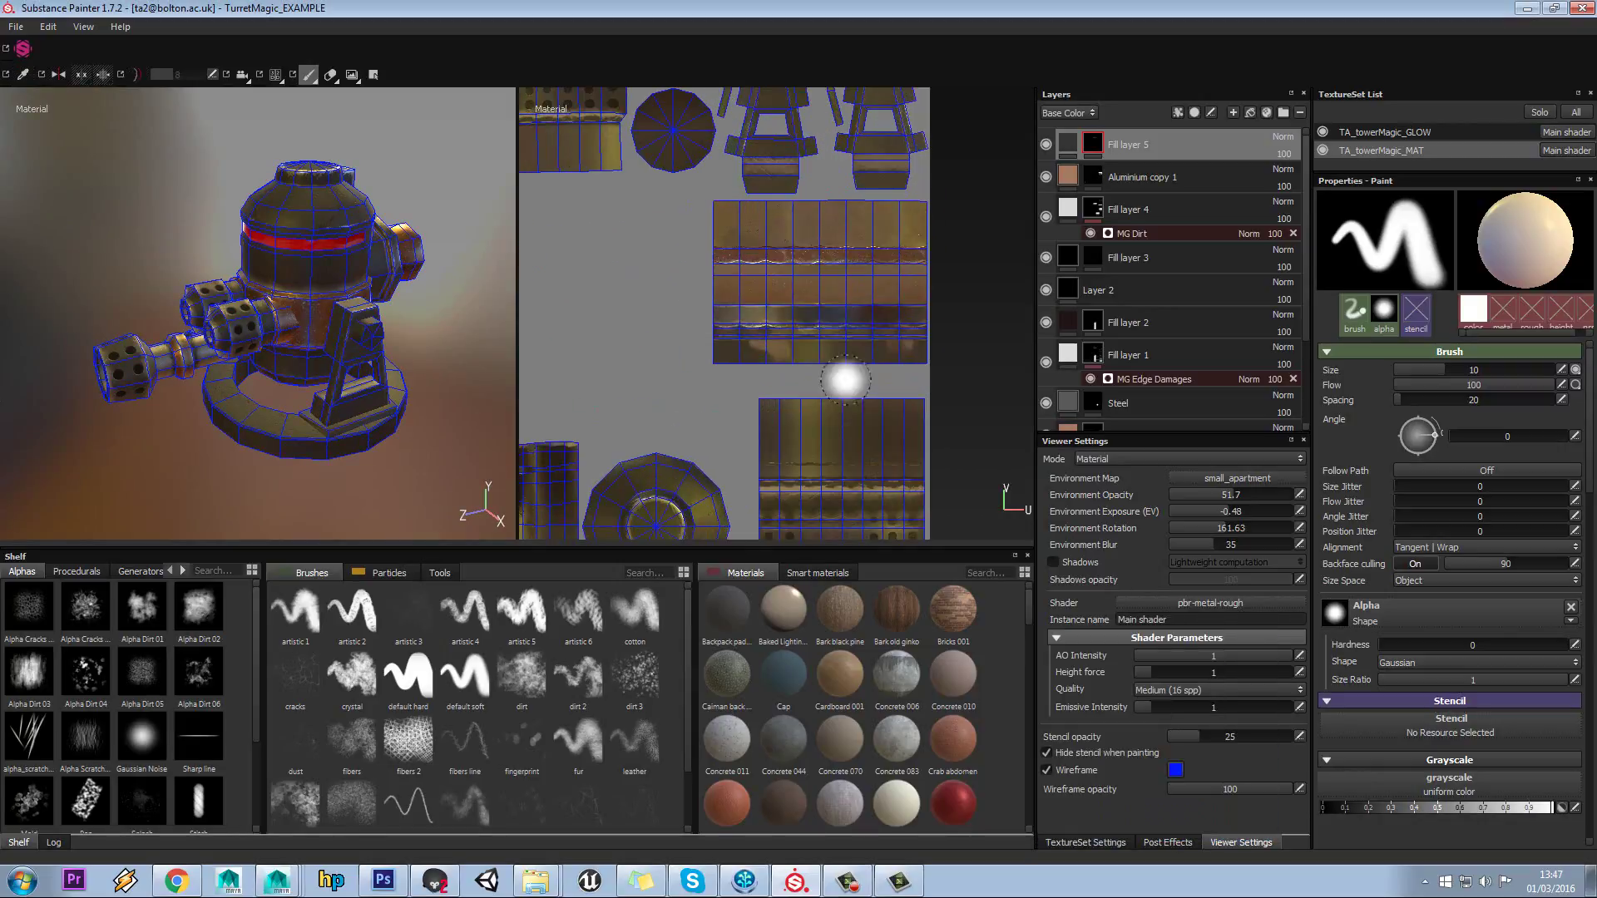
pyautogui.scroll(-8, 755, 270)
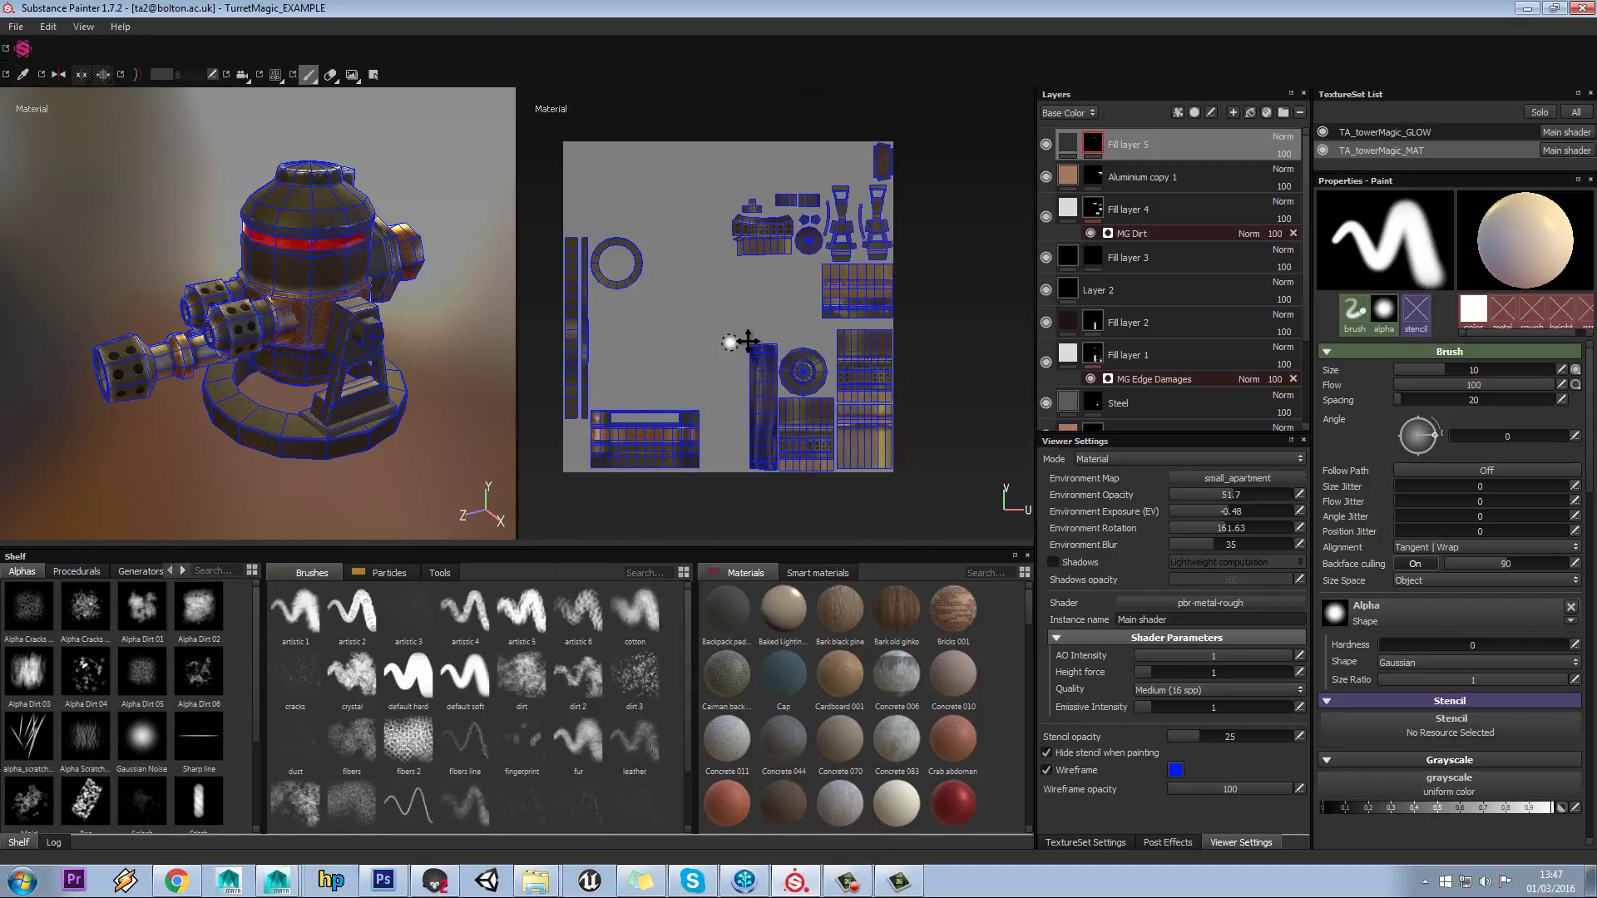
pyautogui.moveTo(737, 342); pyautogui.dragTo(757, 339, button='middle')
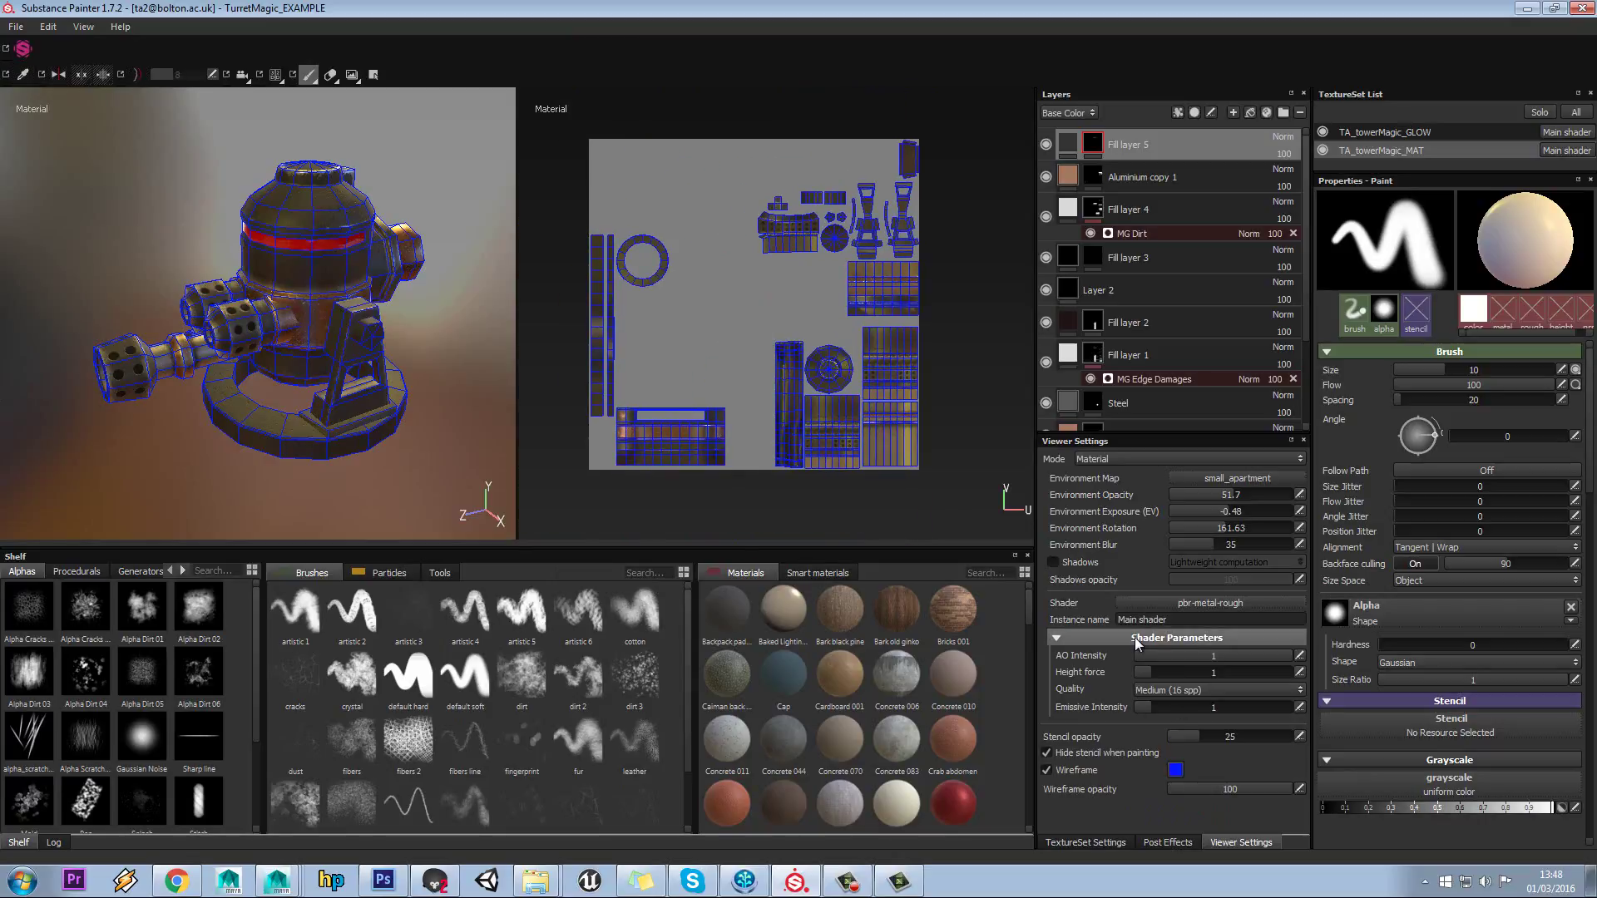
# - Activate post effects for the 3D view and turn off the wireframe display
pyautogui.click(1167, 843)
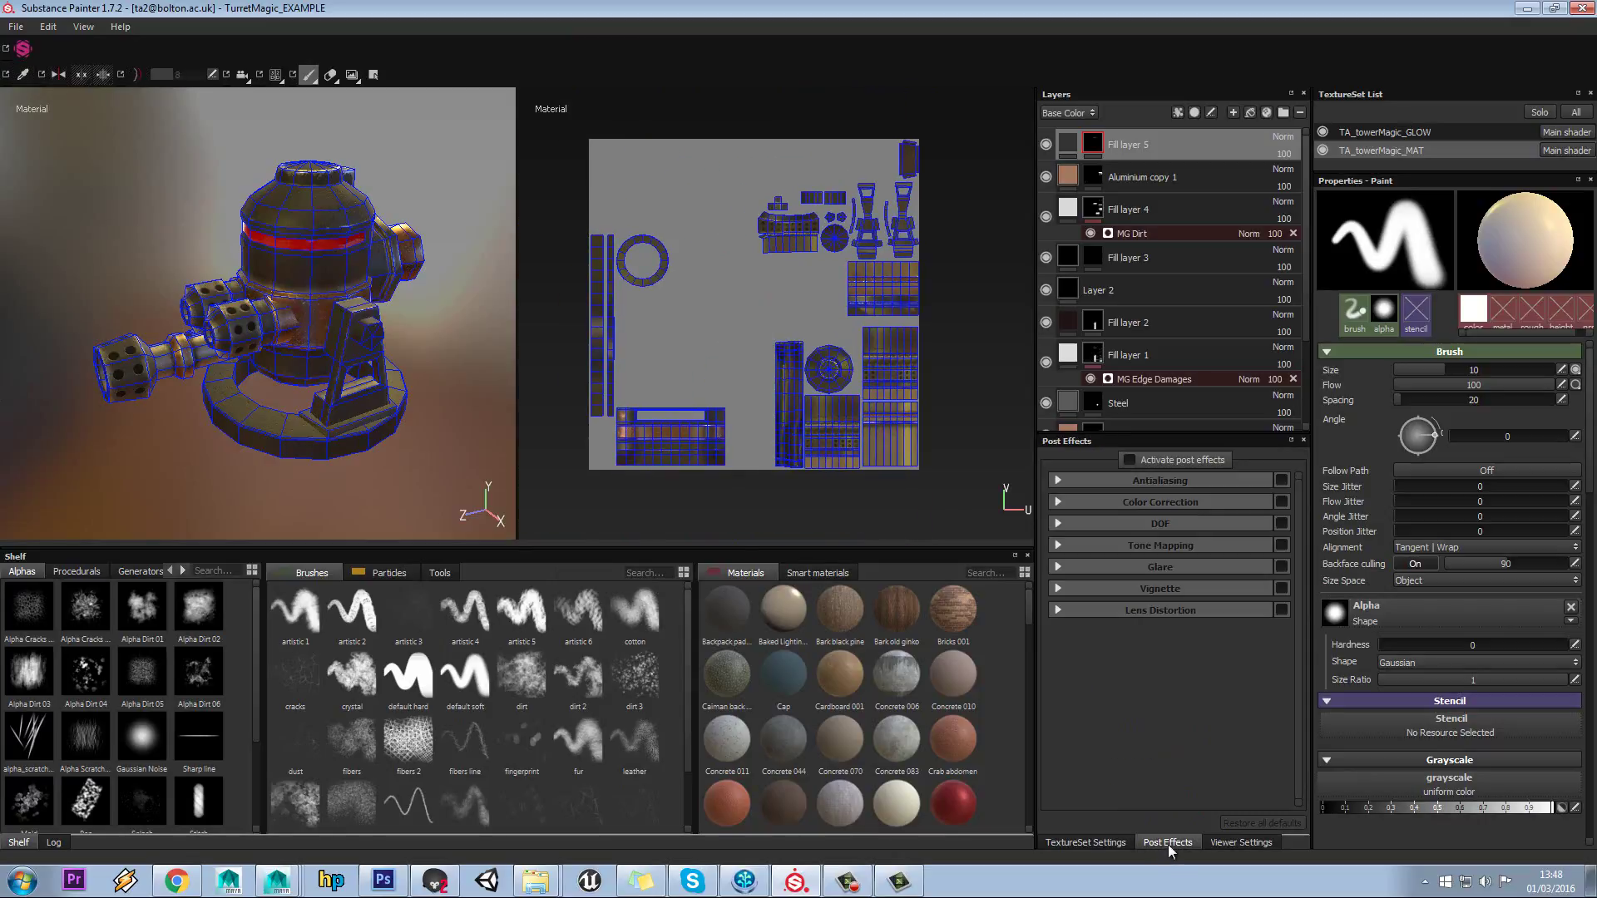
pyautogui.click(1128, 459)
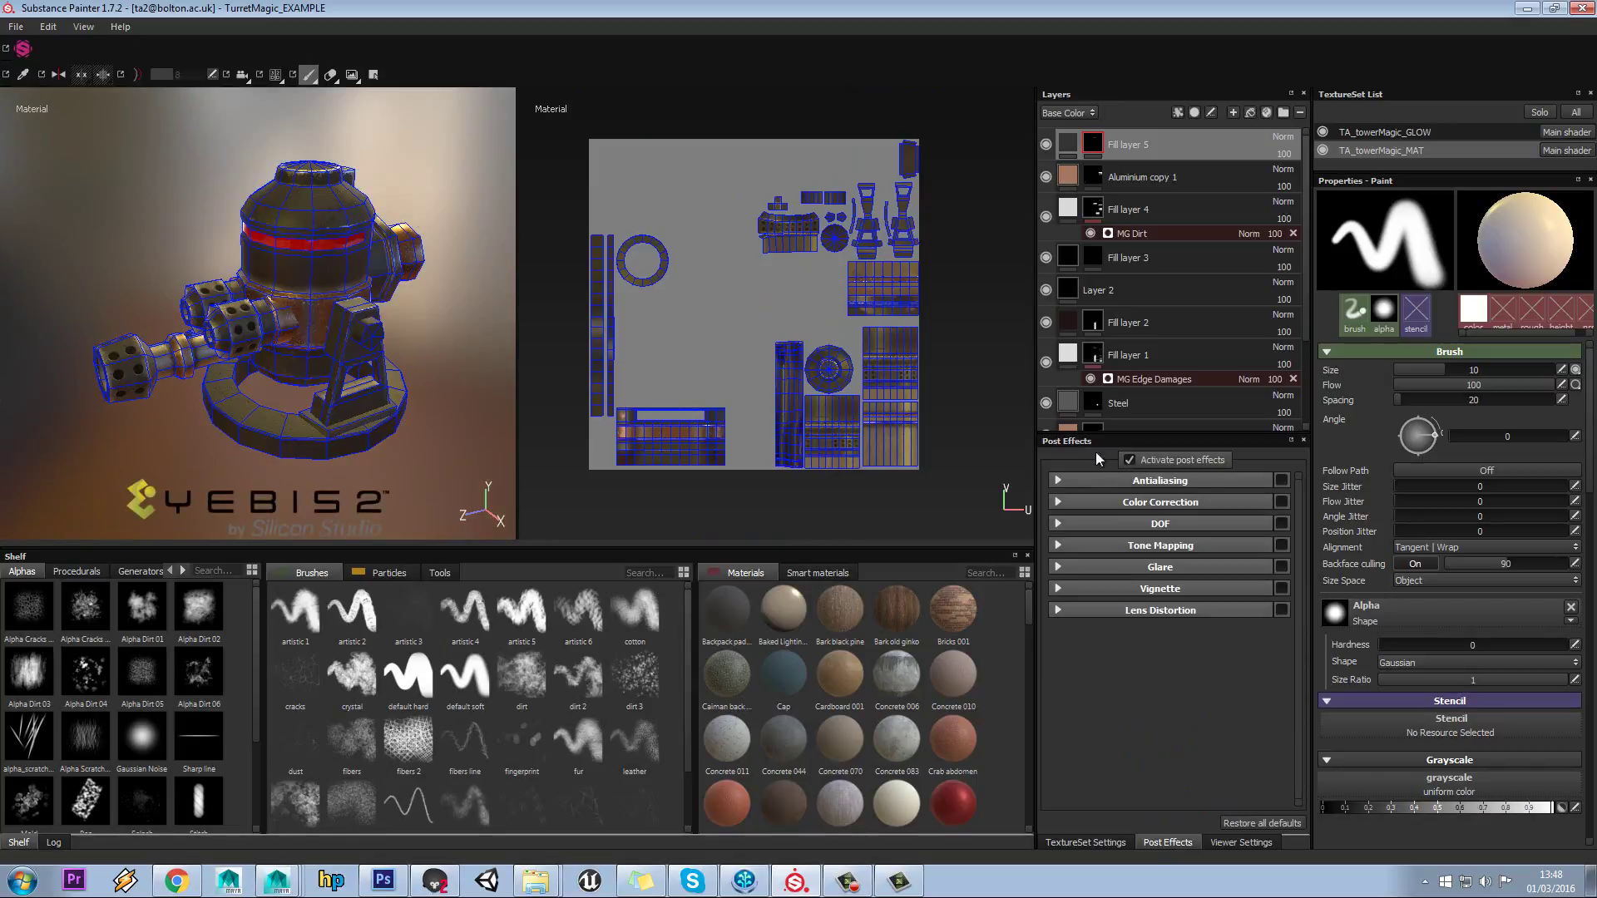
pyautogui.click(1239, 843)
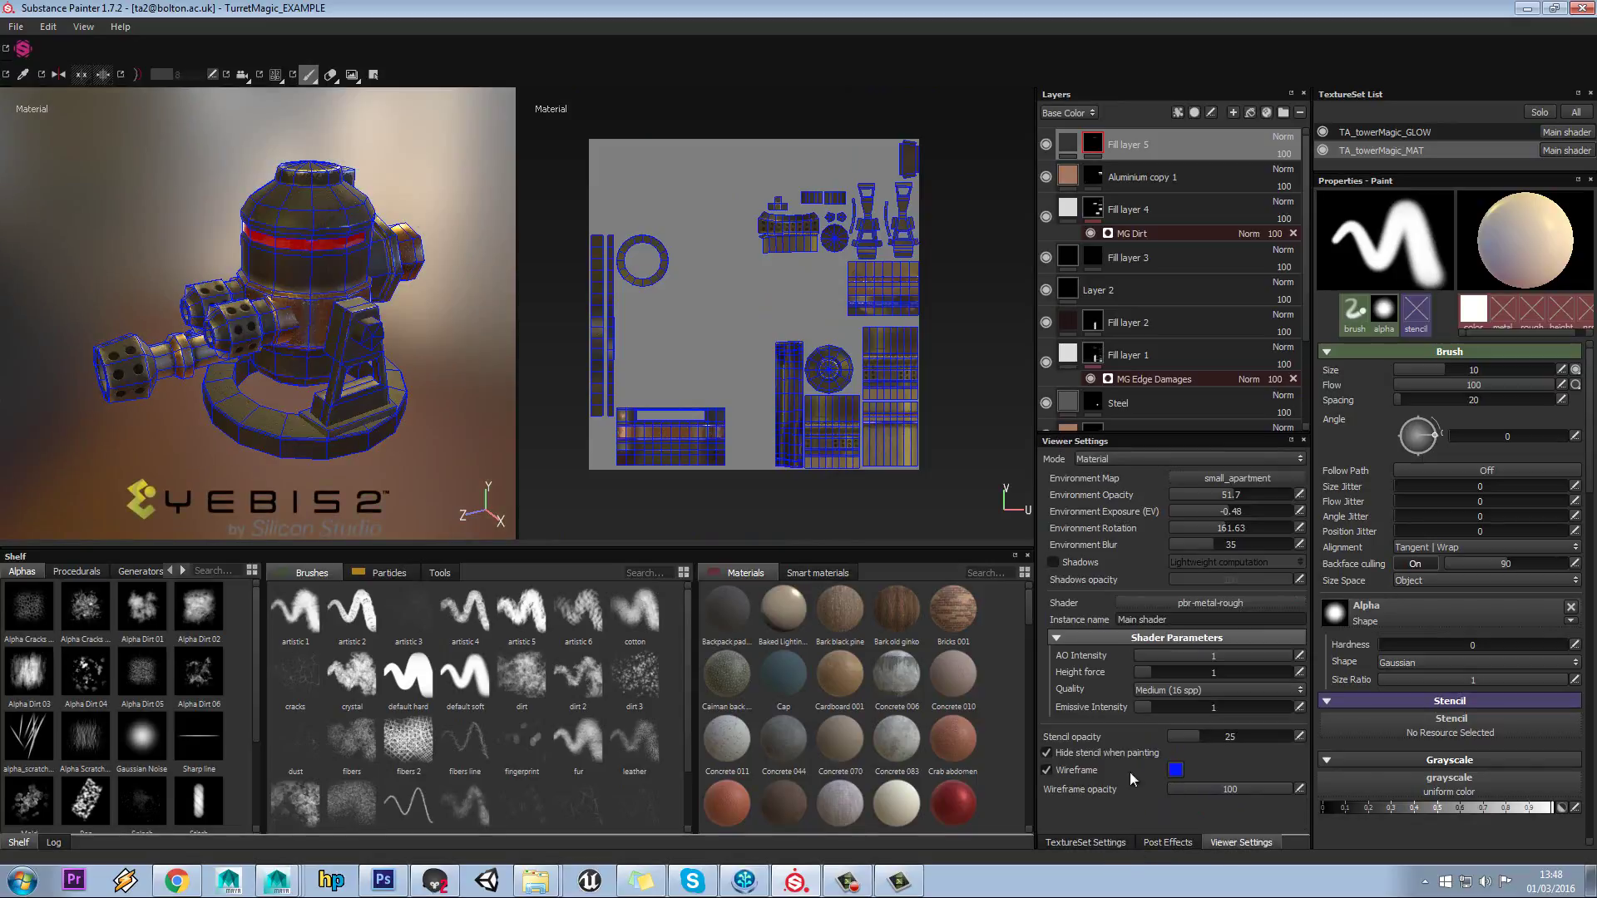
pyautogui.click(1048, 770)
pyautogui.click(1184, 845)
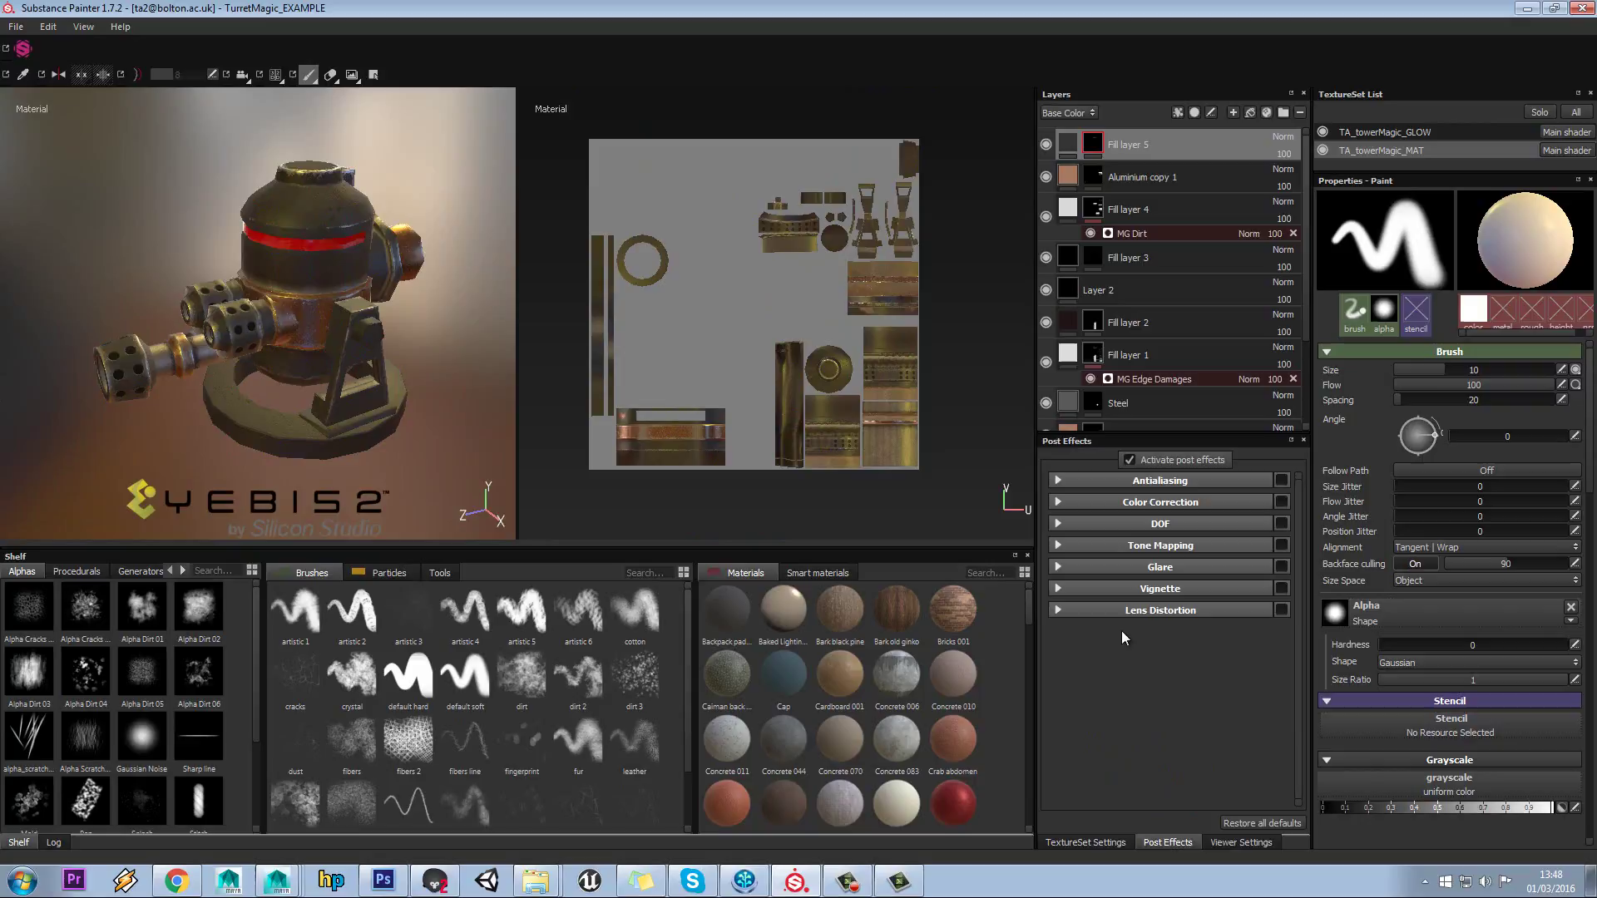
# - Enable the Glare post effect with luminance 5.95 and threshold 0.21
pyautogui.click(1138, 568)
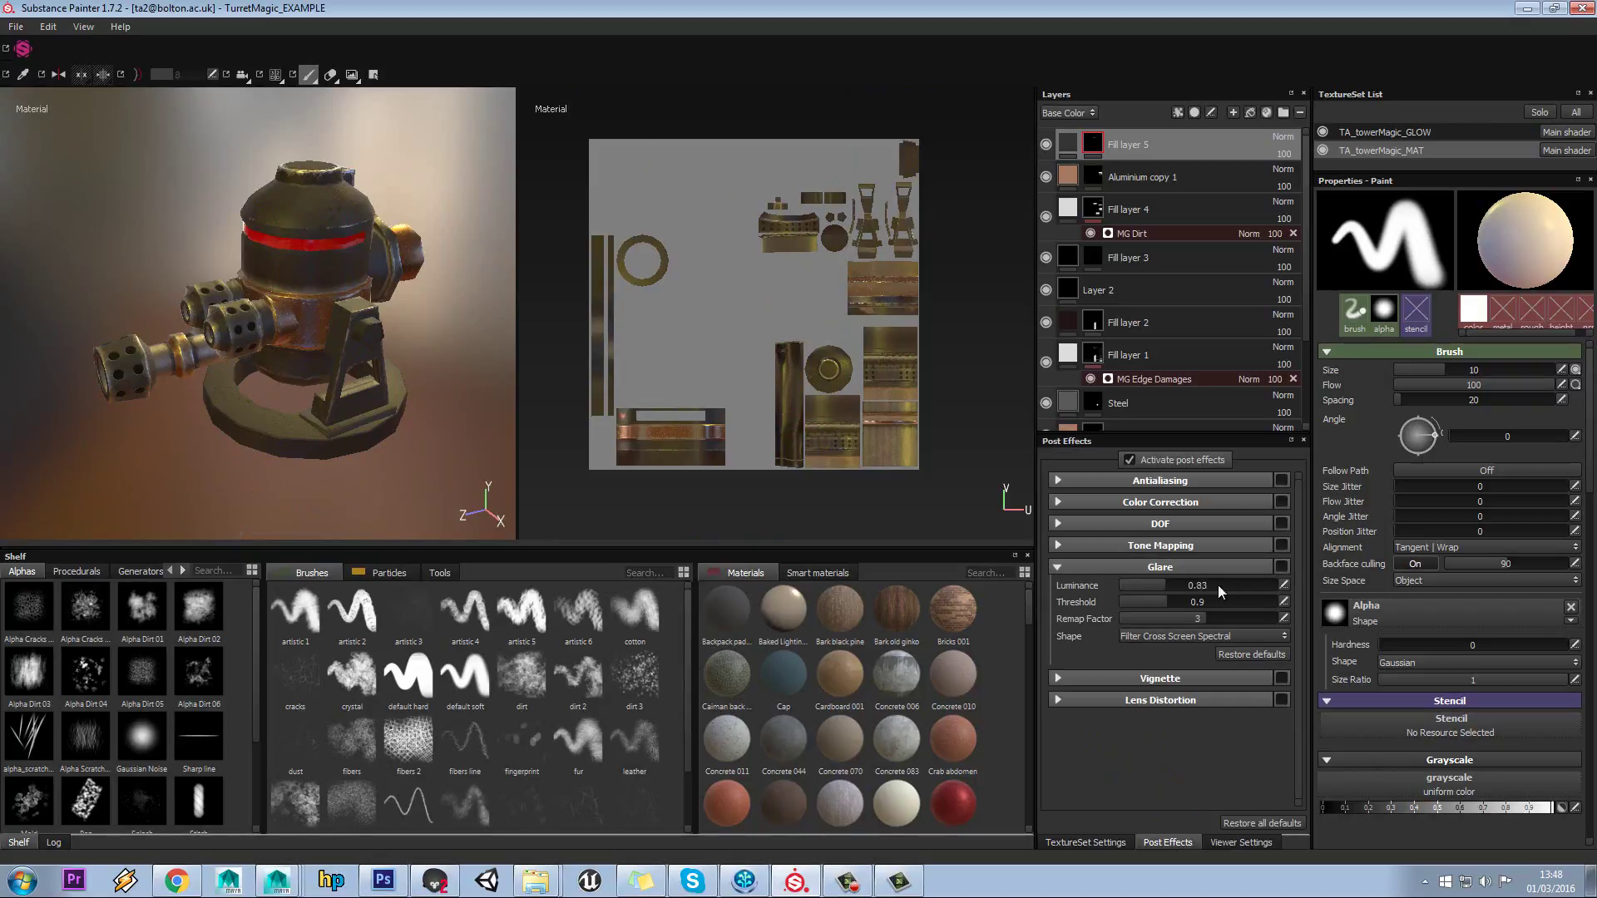
pyautogui.moveTo(1218, 586); pyautogui.dragTo(1110, 596)
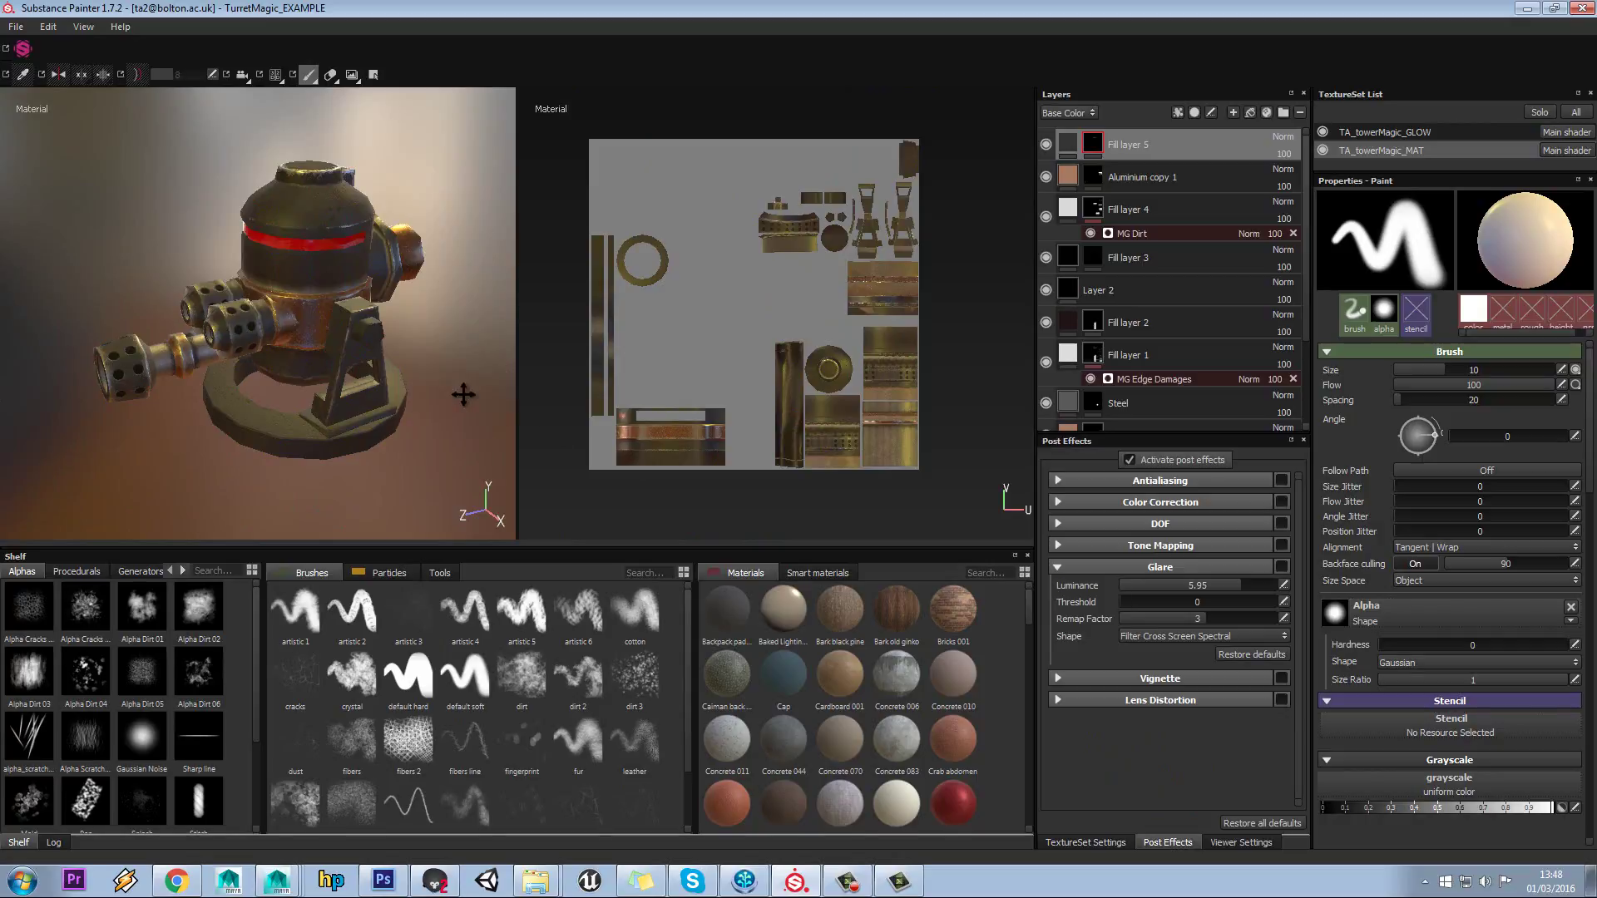
pyautogui.scroll(-2, 463, 391)
pyautogui.scroll(3, 465, 395)
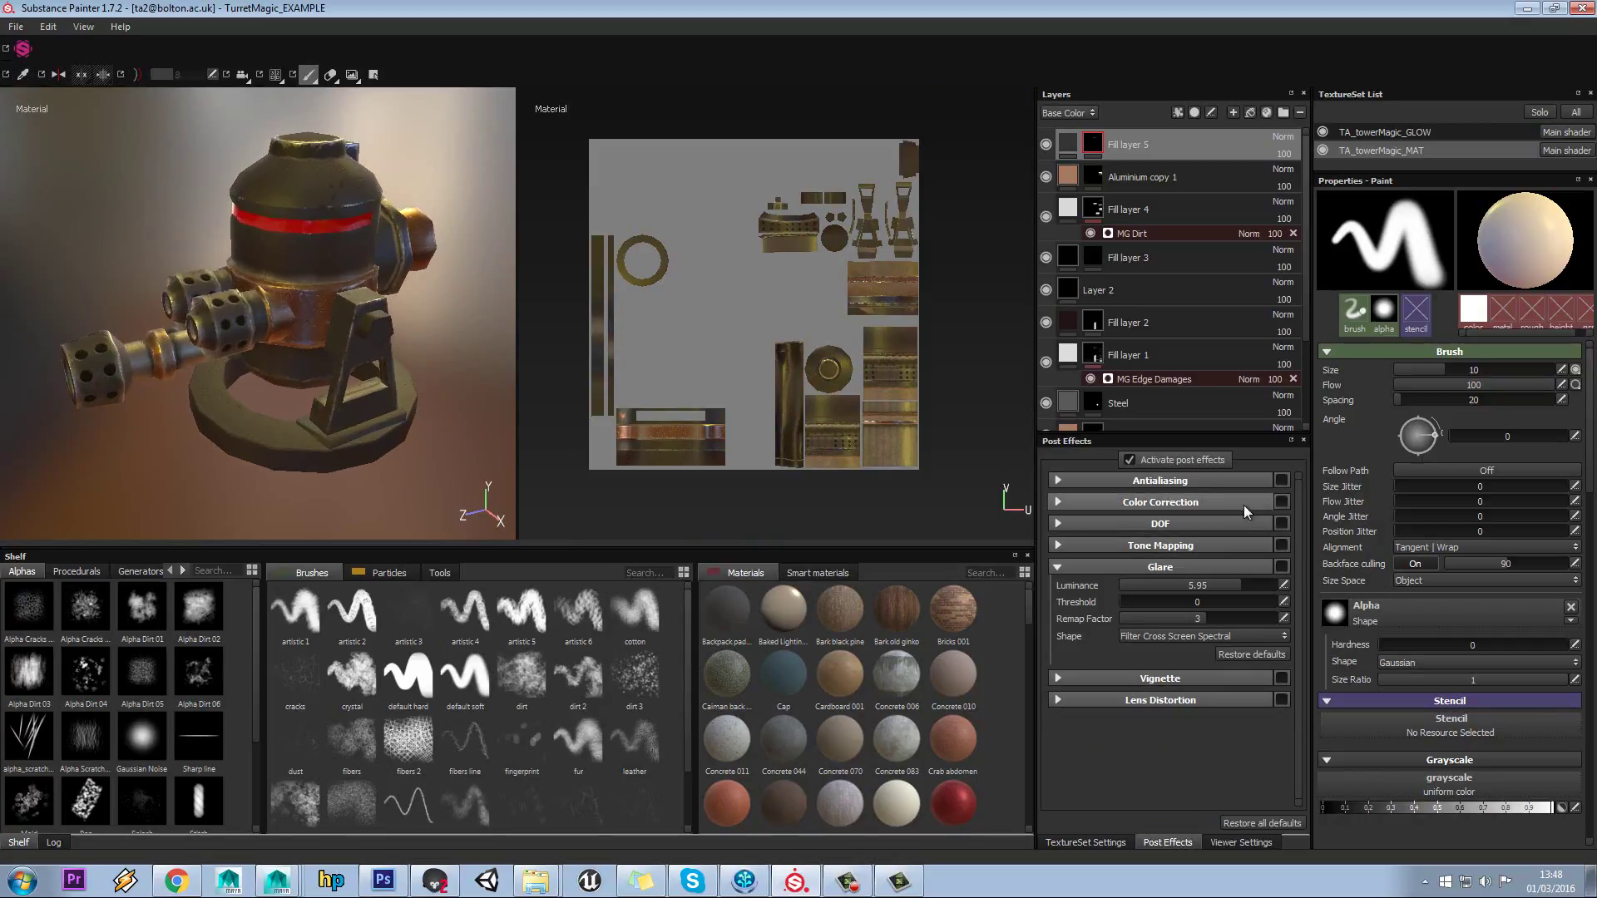
pyautogui.click(1282, 567)
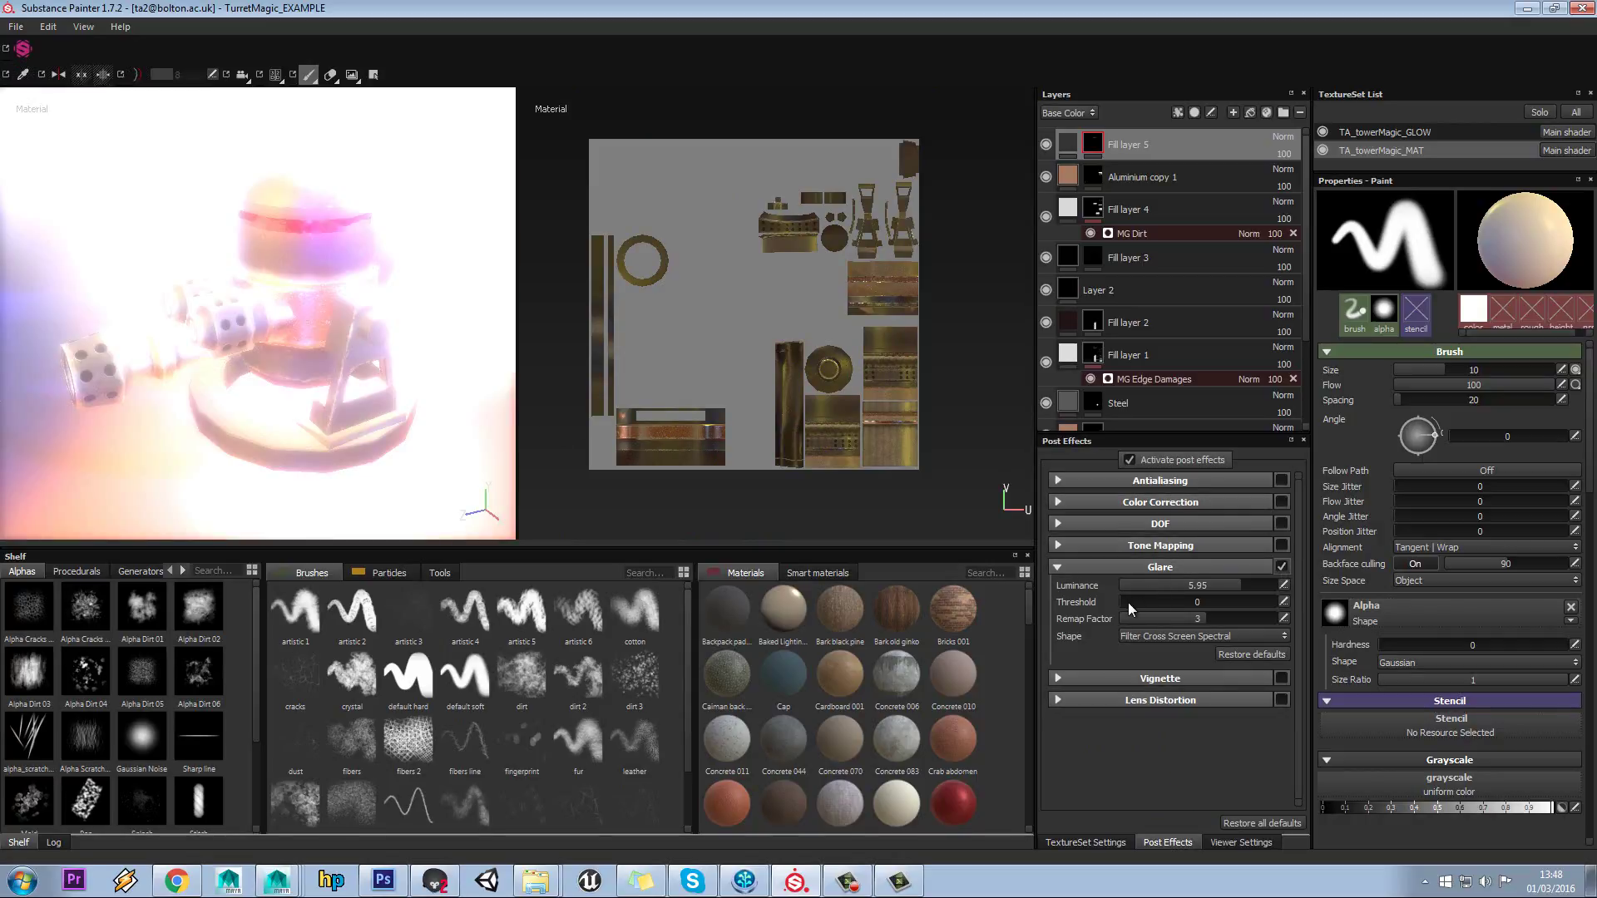
pyautogui.moveTo(1128, 602); pyautogui.dragTo(1143, 603)
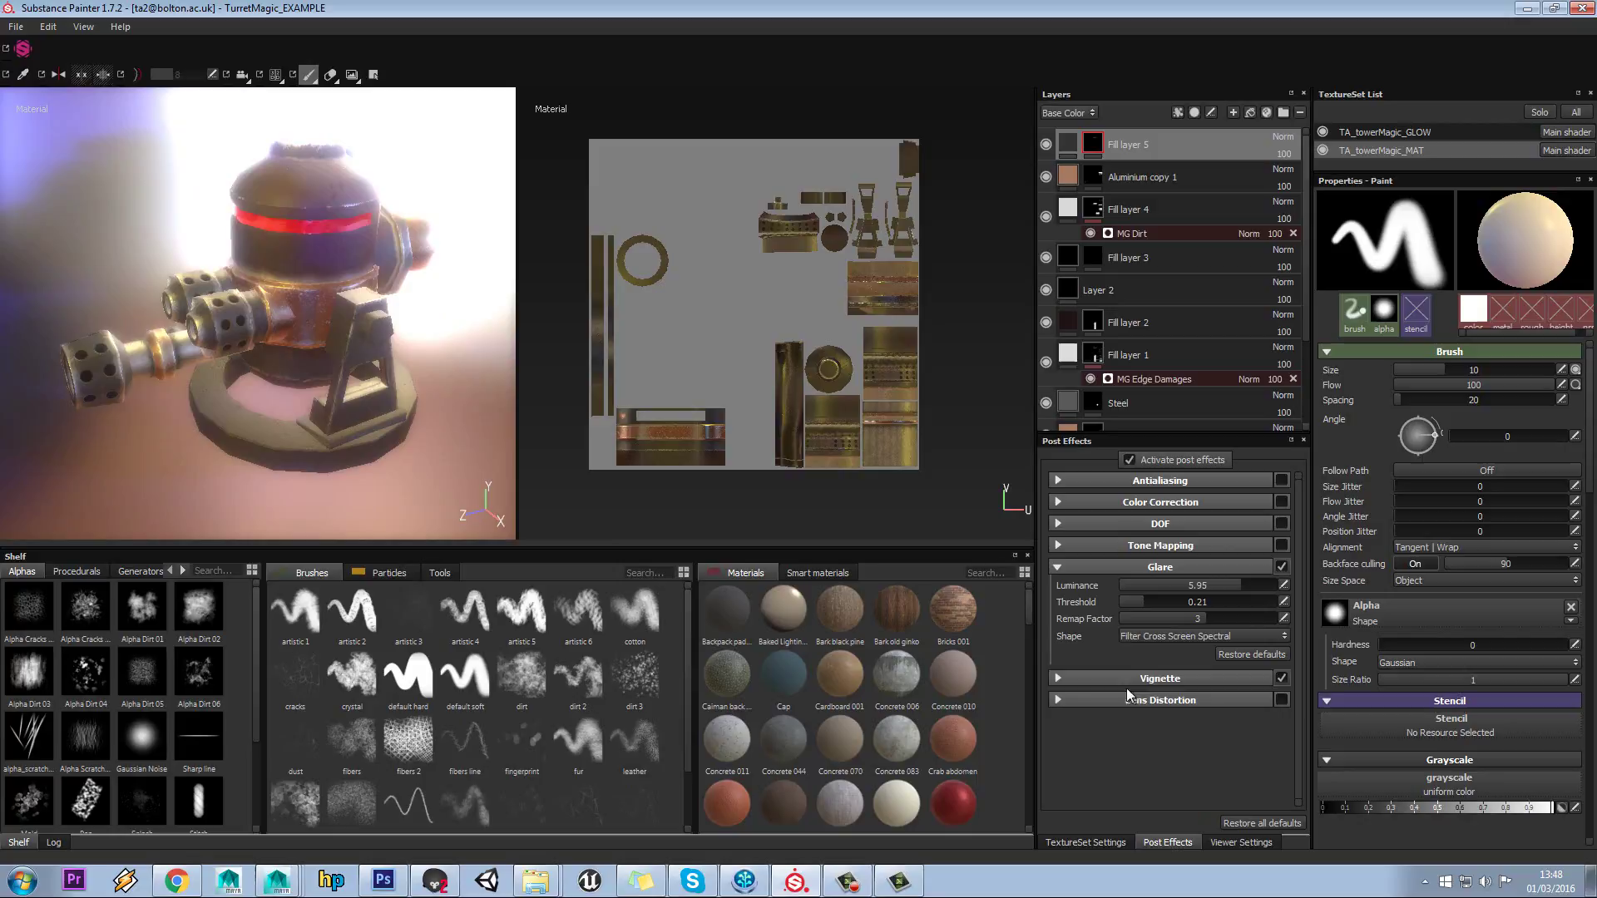
# - Enable the Vignette post effect and set its strength to 0.61
pyautogui.click(1057, 679)
pyautogui.moveTo(1144, 695); pyautogui.dragTo(1206, 692)
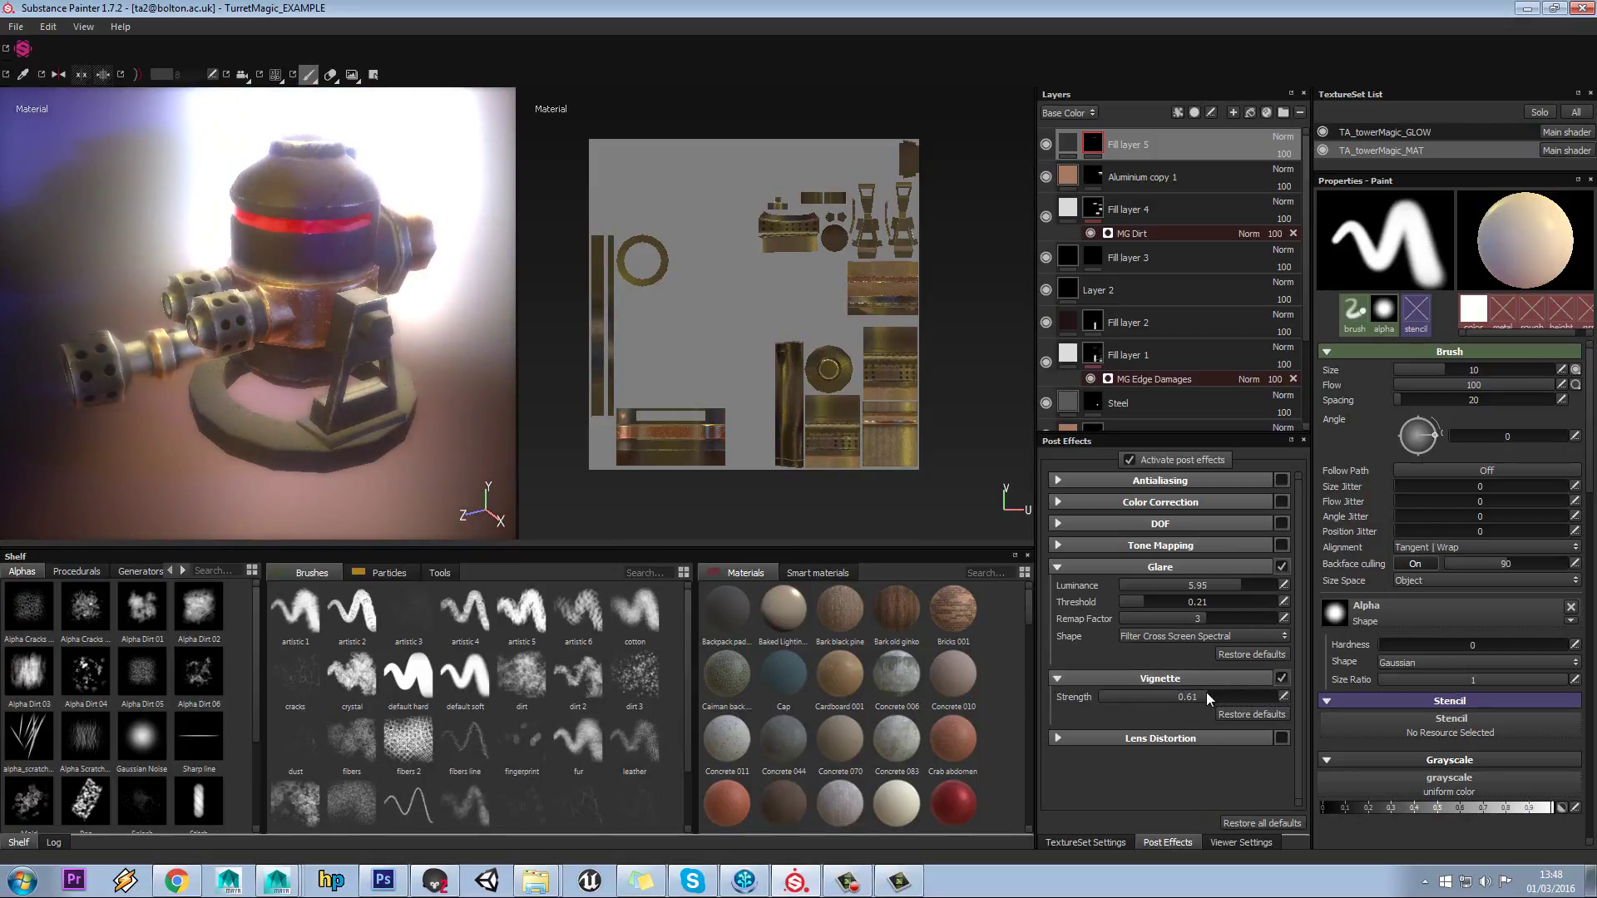
# - Enable the Antialiasing post effect and deactivate post effects for the 3D view
pyautogui.click(1280, 739)
pyautogui.click(1282, 739)
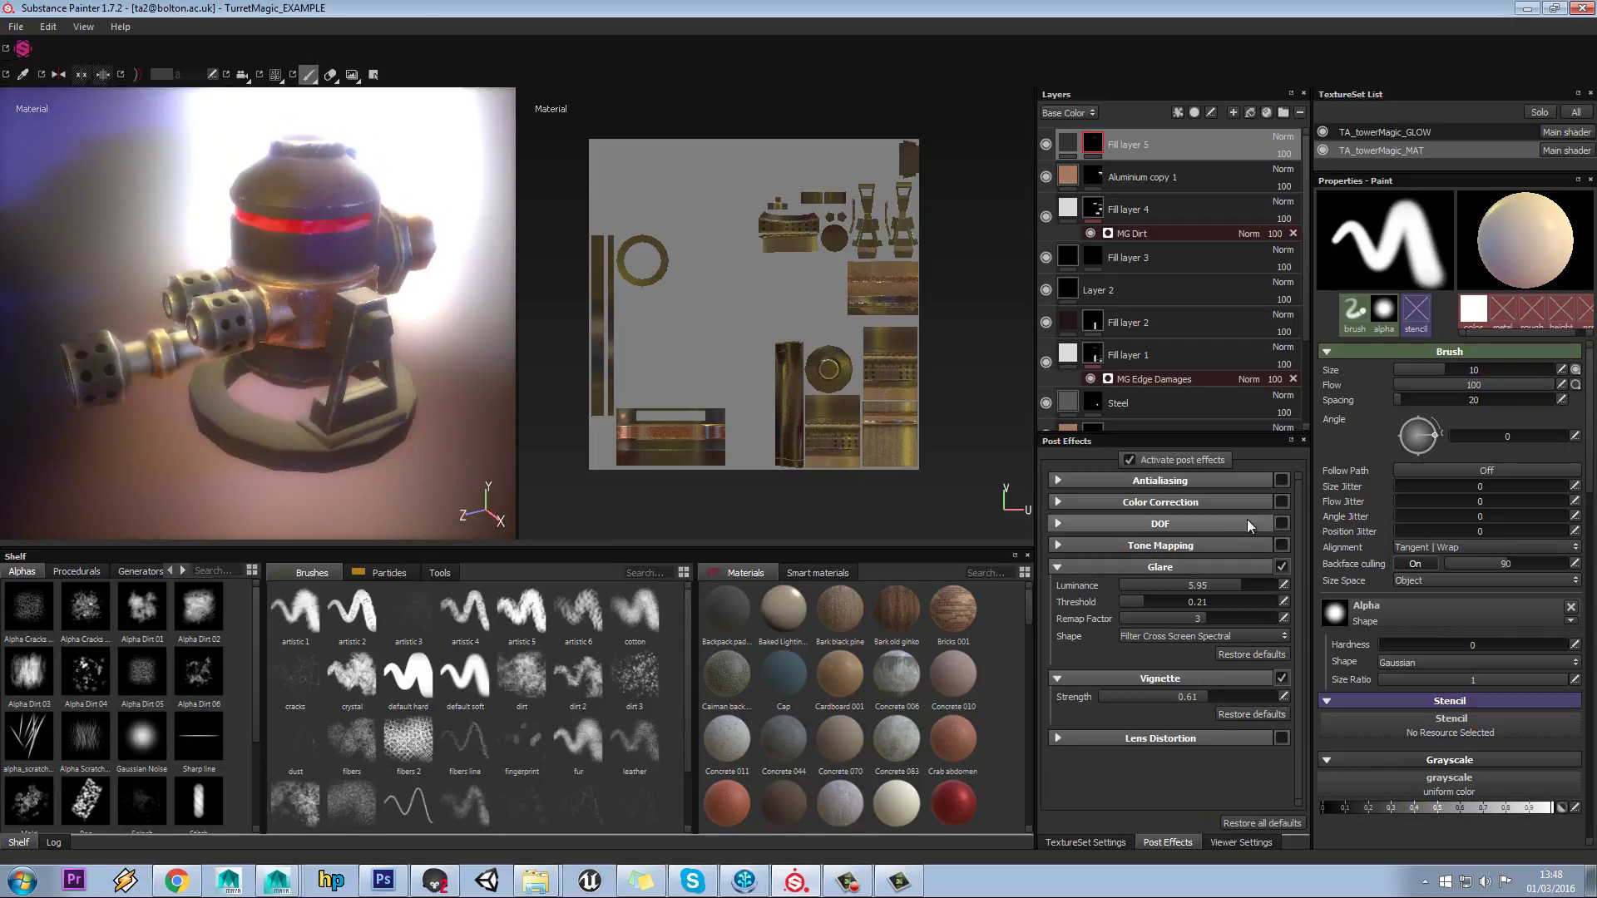
pyautogui.click(1058, 481)
pyautogui.click(1281, 480)
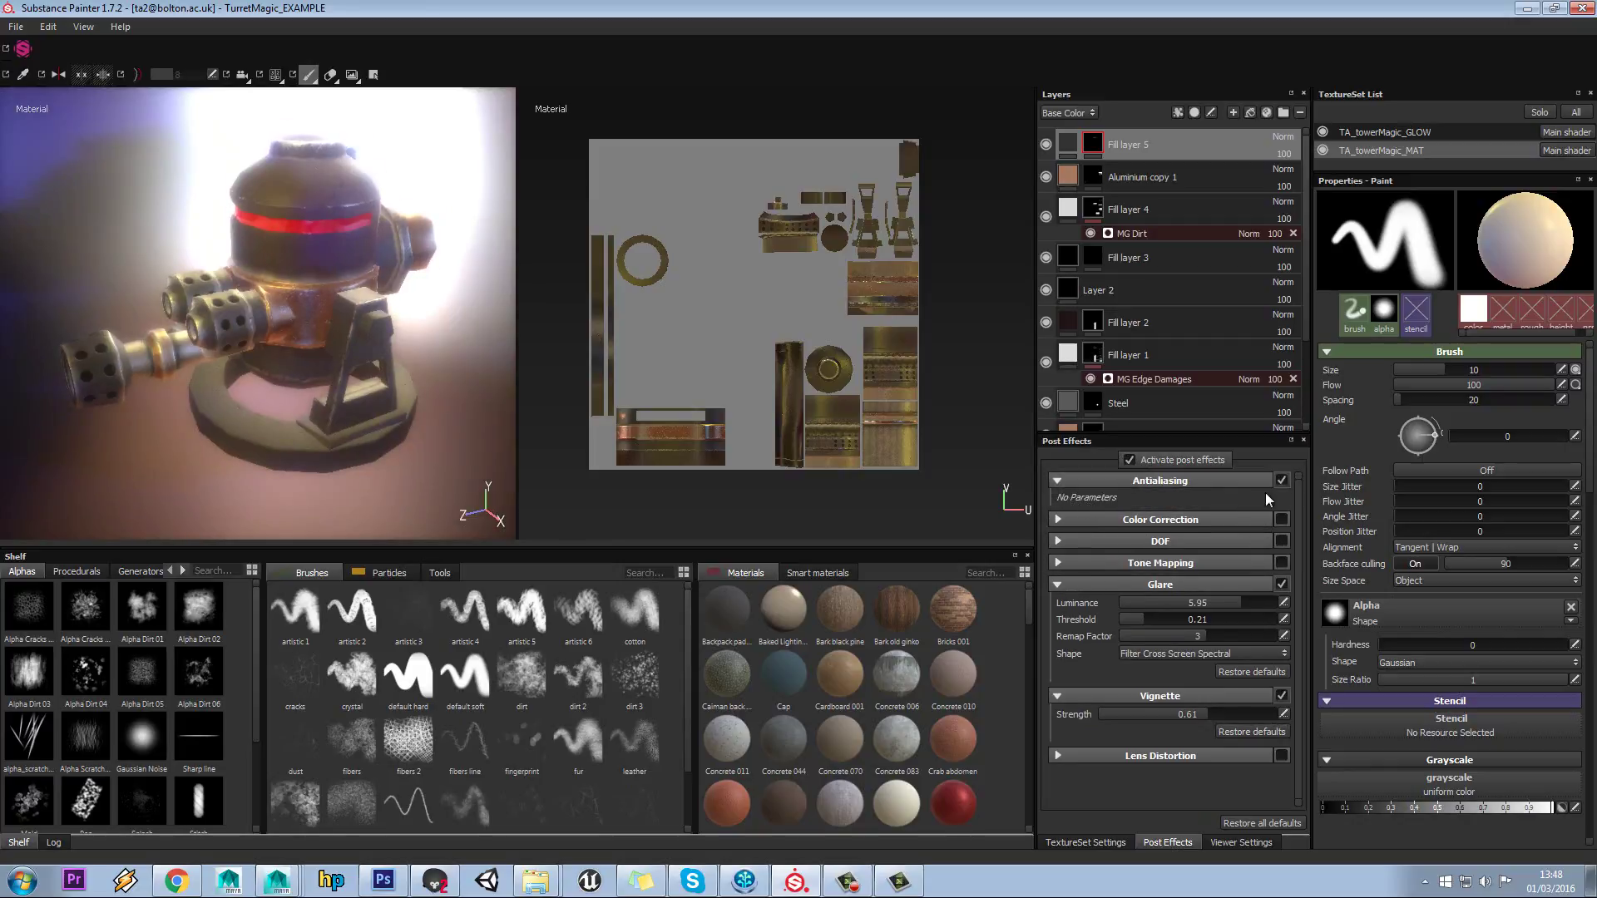
pyautogui.click(1130, 460)
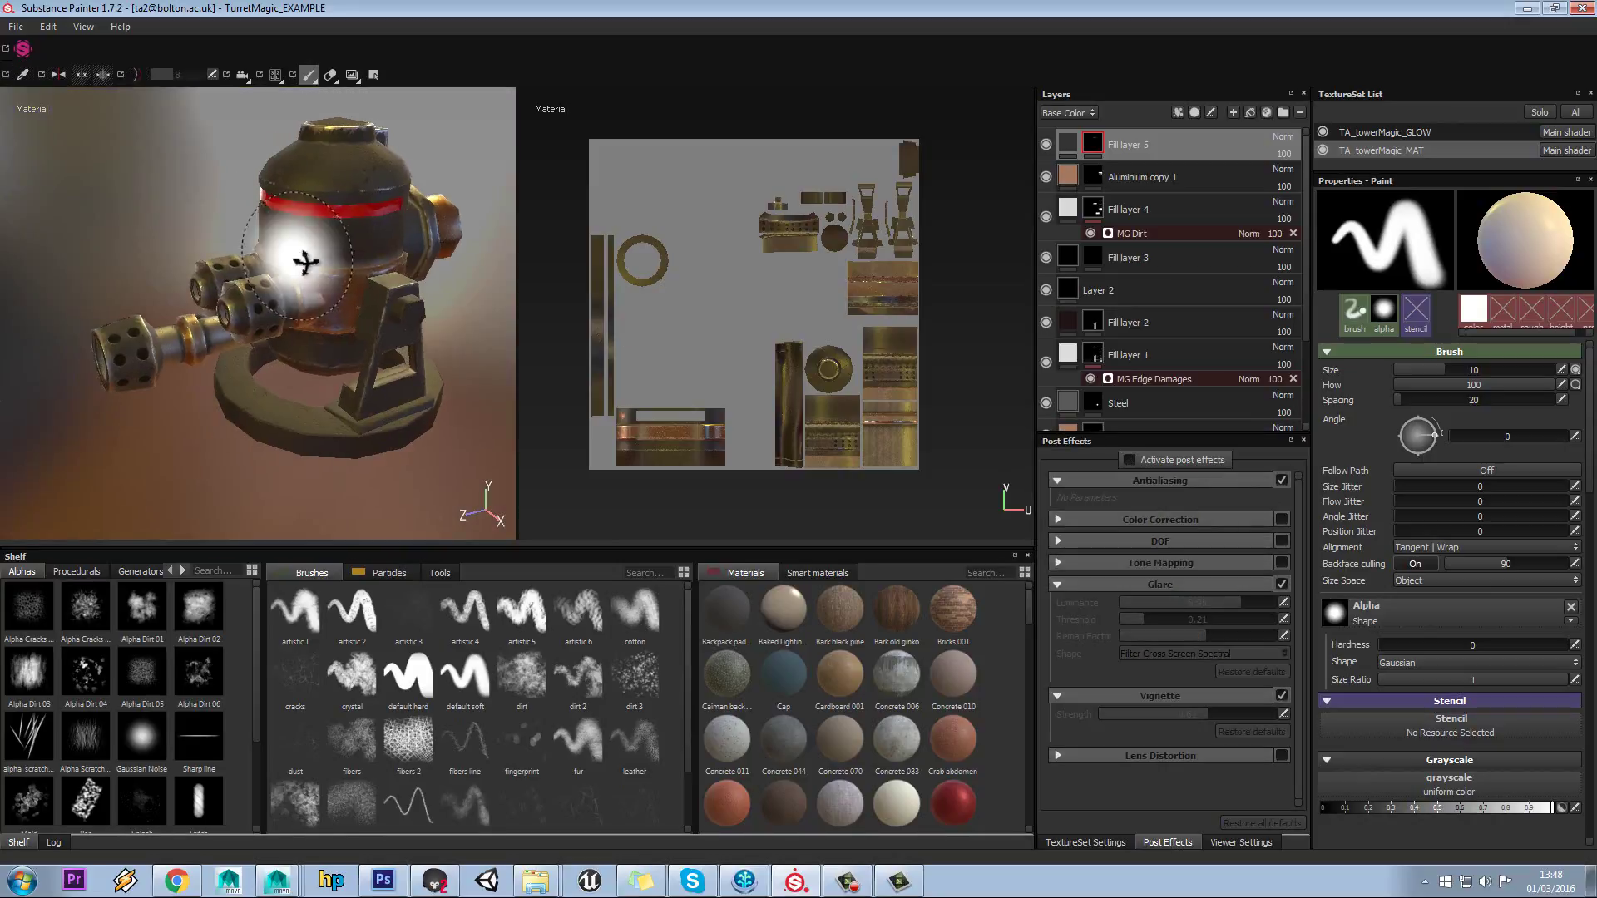
# - In the TA_towerMagic_GLOW texture set, set the brush's base color to blue (RGB 0.000, 0.224, 1.000) and paint the turret's glowing band
pyautogui.keyDown('alt'); pyautogui.moveTo(306, 263); pyautogui.dragTo(353, 296); pyautogui.keyUp('alt')
pyautogui.scroll(-3, 353, 296)
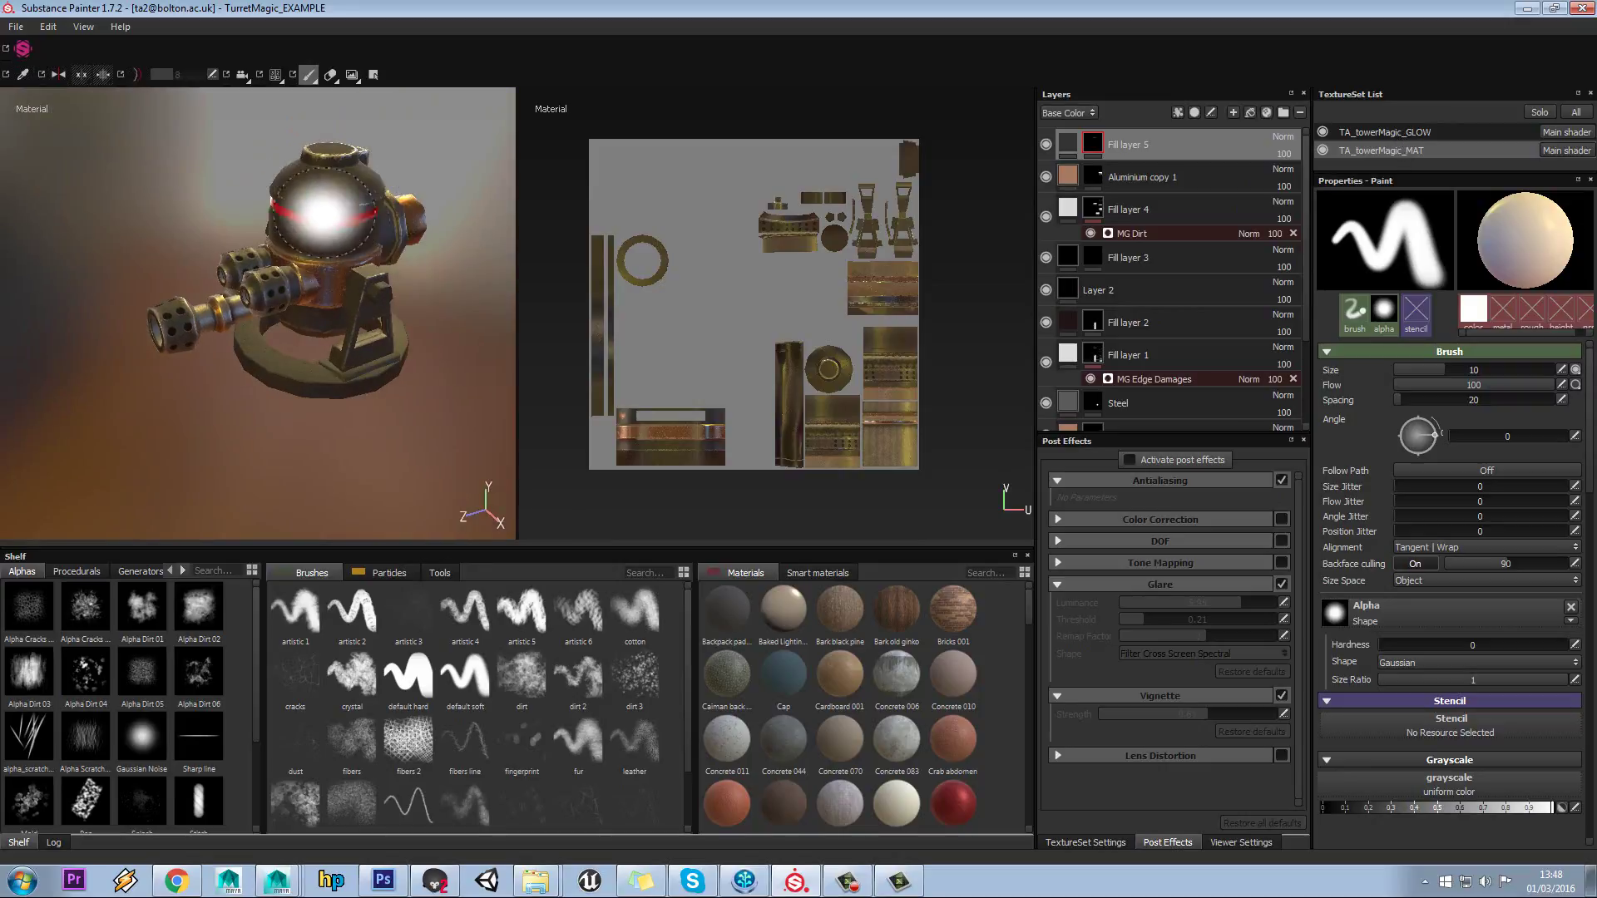
pyautogui.click(1431, 138)
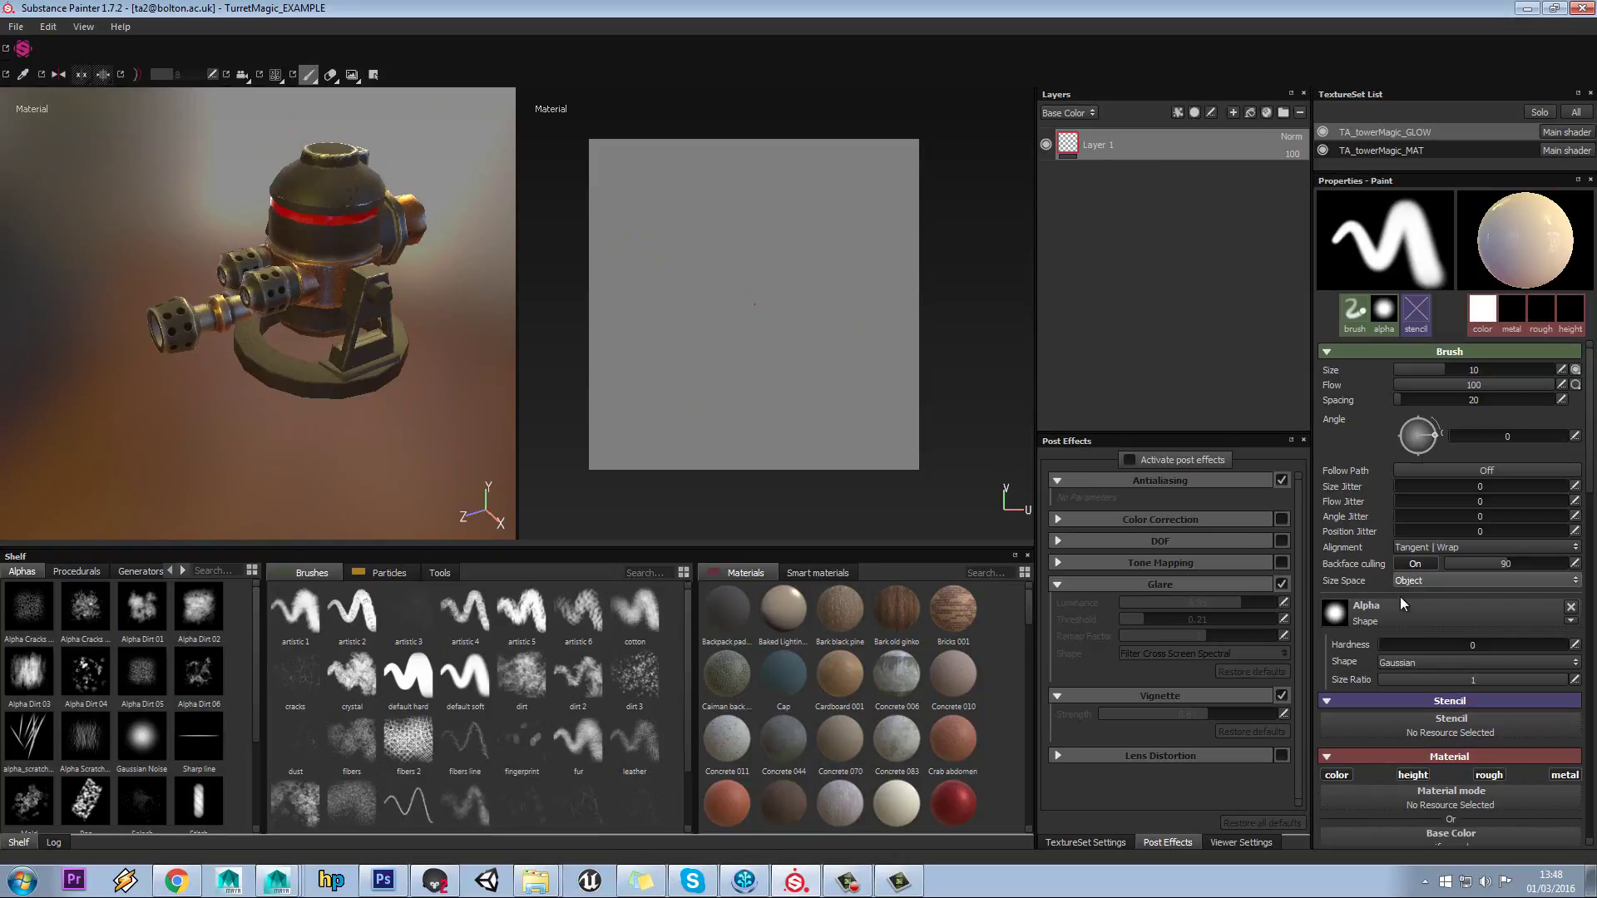
pyautogui.scroll(-3, 1398, 600)
pyautogui.click(1418, 565)
pyautogui.moveTo(1406, 541); pyautogui.dragTo(1459, 484)
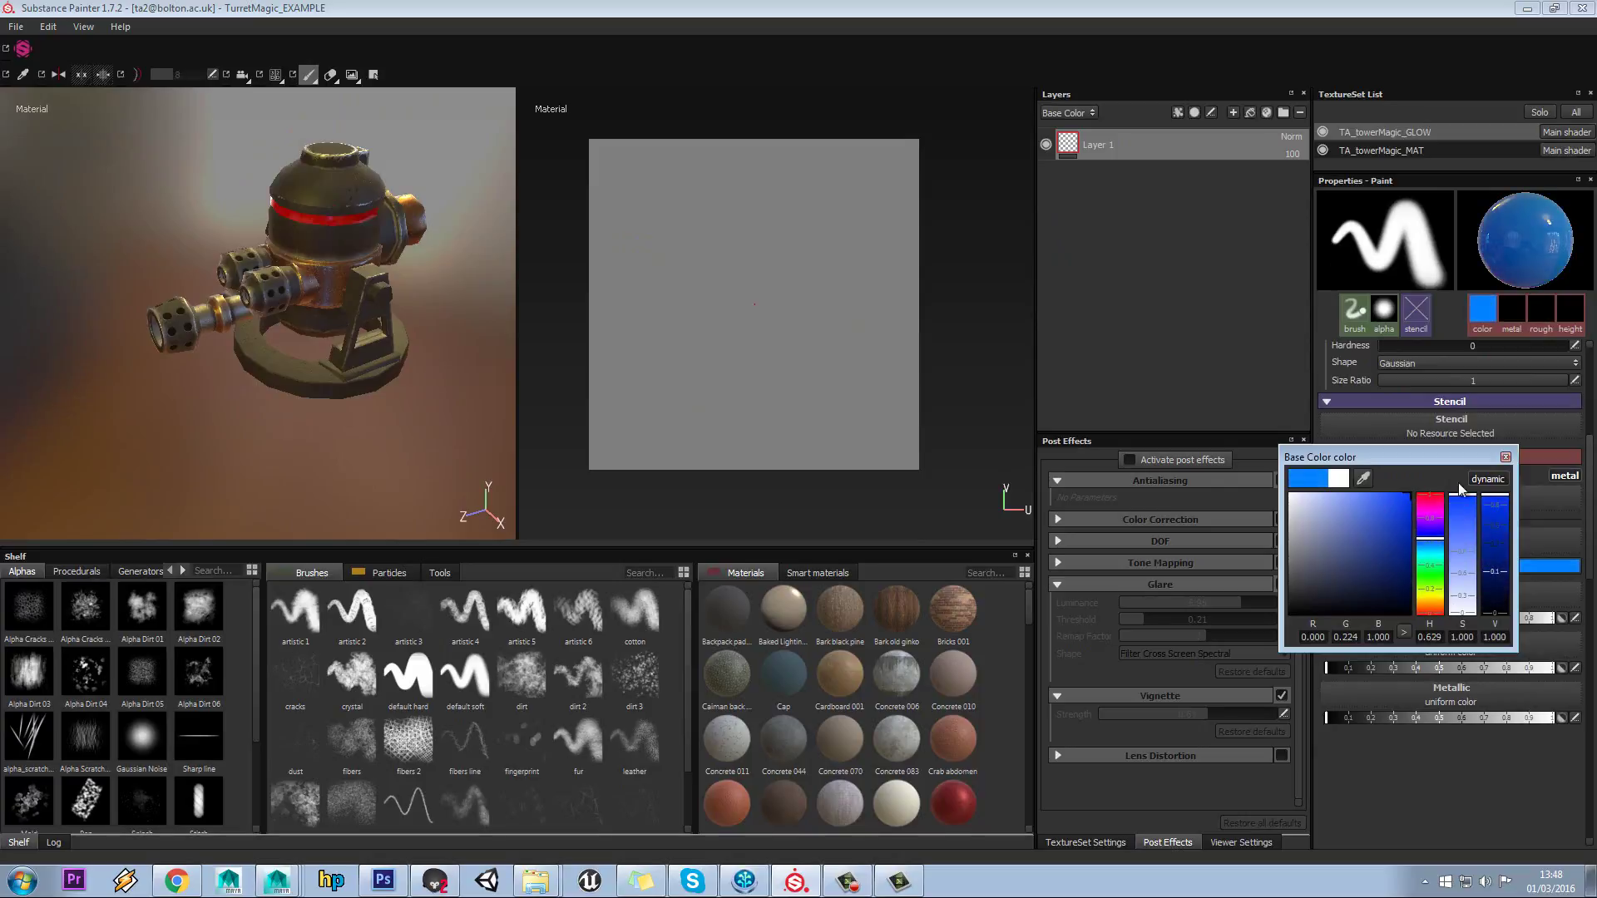
pyautogui.click(1505, 457)
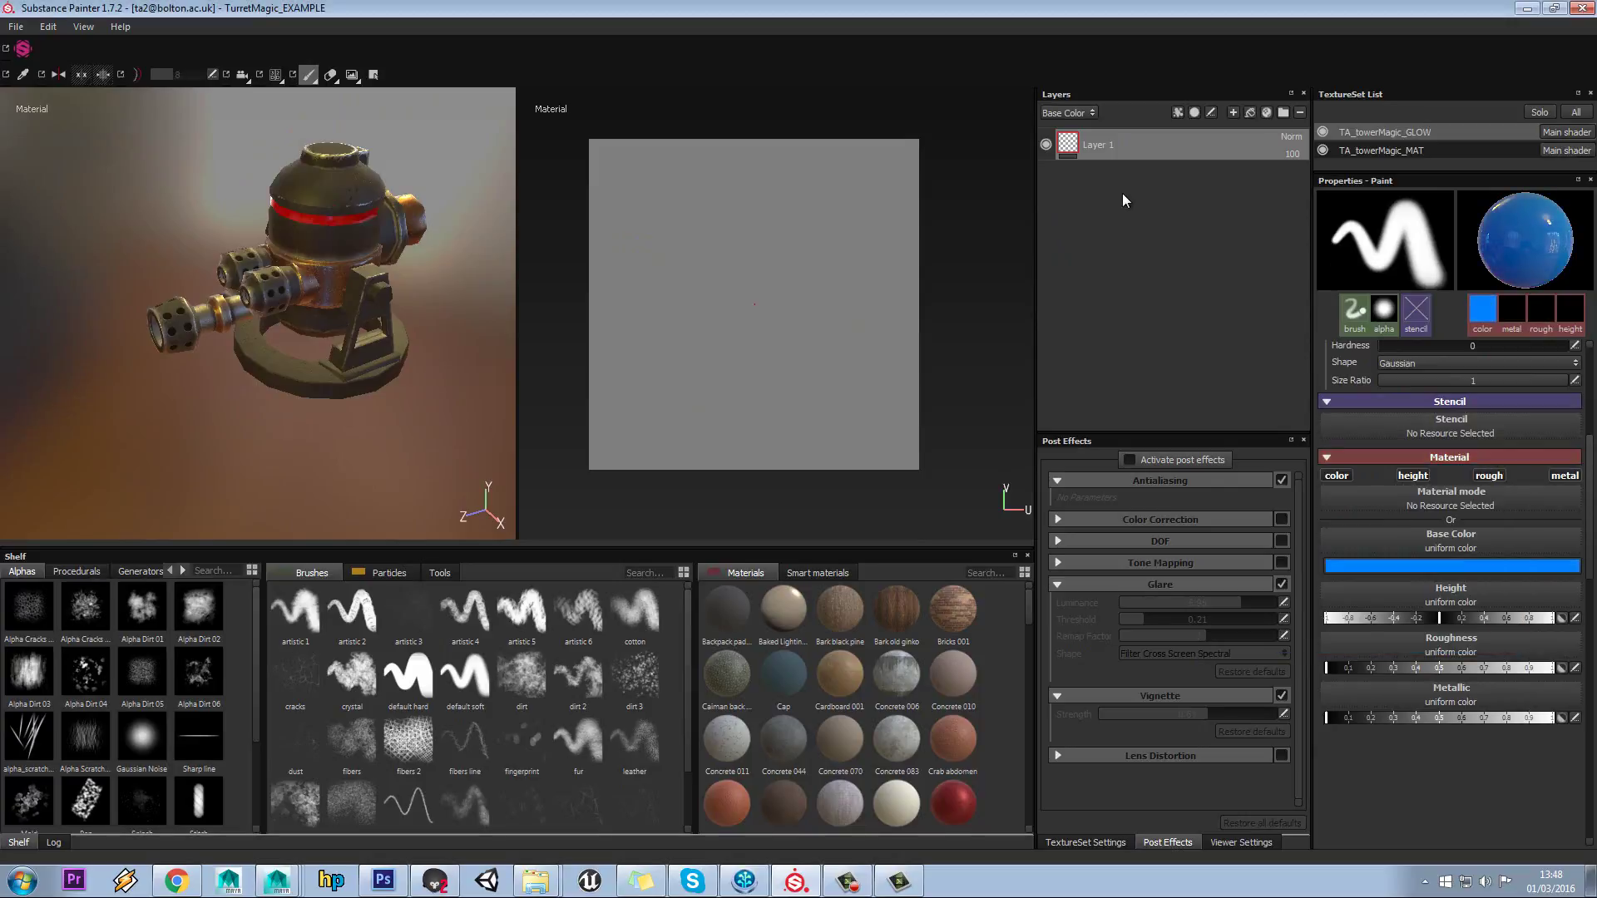
pyautogui.moveTo(342, 225)
pyautogui.mouseDown()
pyautogui.moveTo(278, 212)
pyautogui.moveTo(284, 181)
pyautogui.moveTo(274, 213)
pyautogui.moveTo(238, 185)
pyautogui.moveTo(275, 224)
pyautogui.moveTo(238, 239)
pyautogui.moveTo(350, 247)
pyautogui.moveTo(341, 238)
pyautogui.mouseUp()
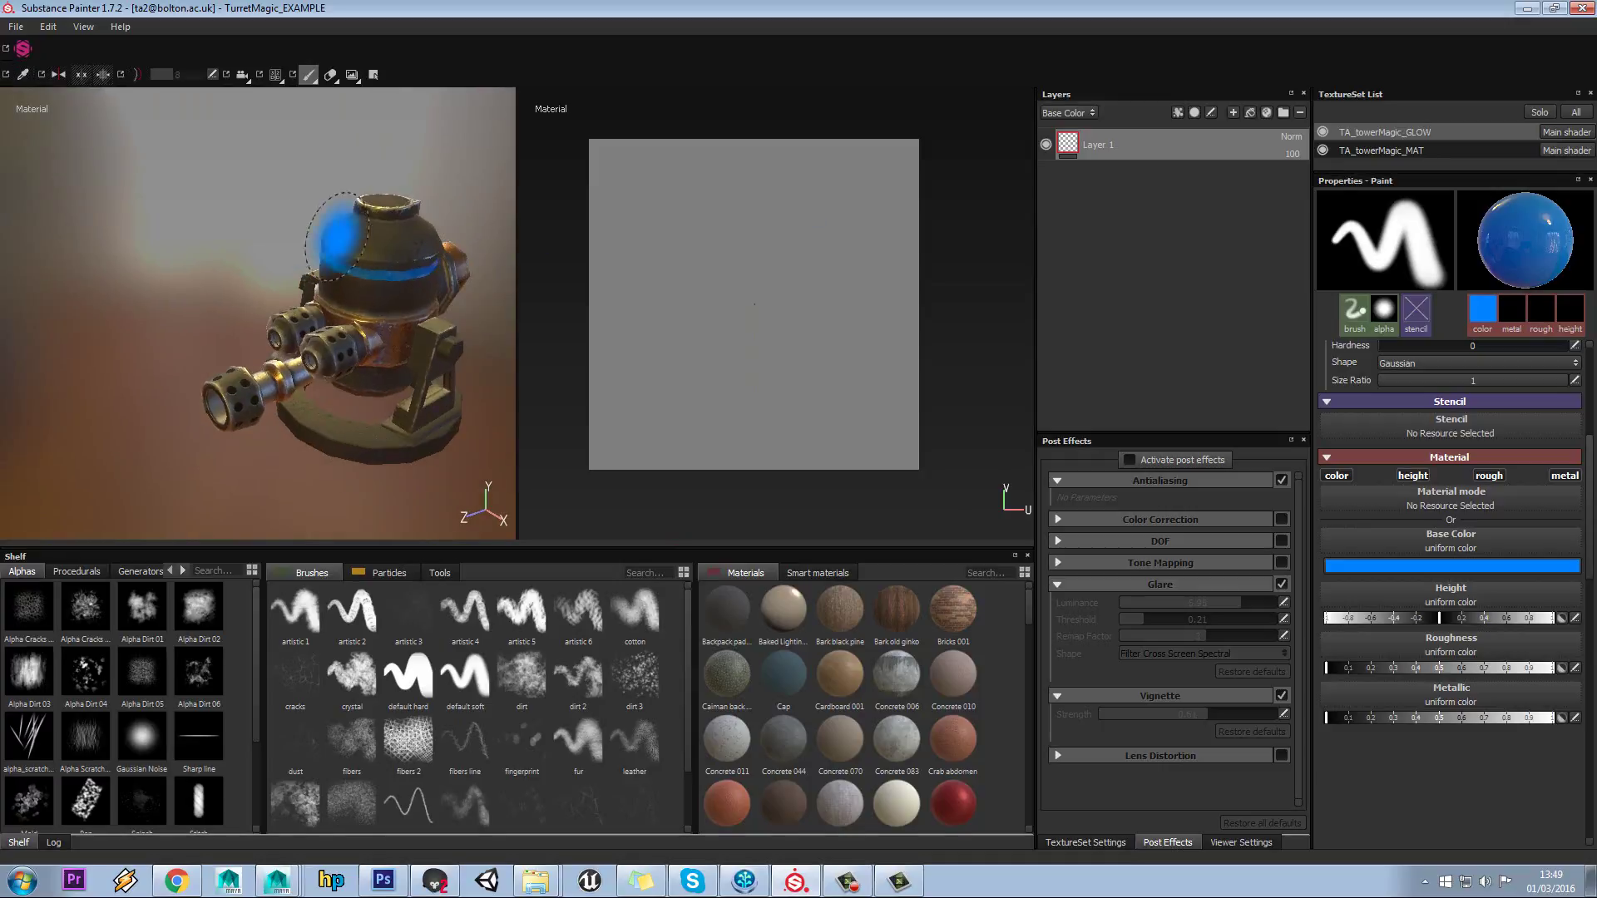
# - Select the Fill layer 5 mask in the TA_towerMagic_MAT texture set, and return to TA_towerMagic_GLOW to compare their layers
pyautogui.click(1371, 150)
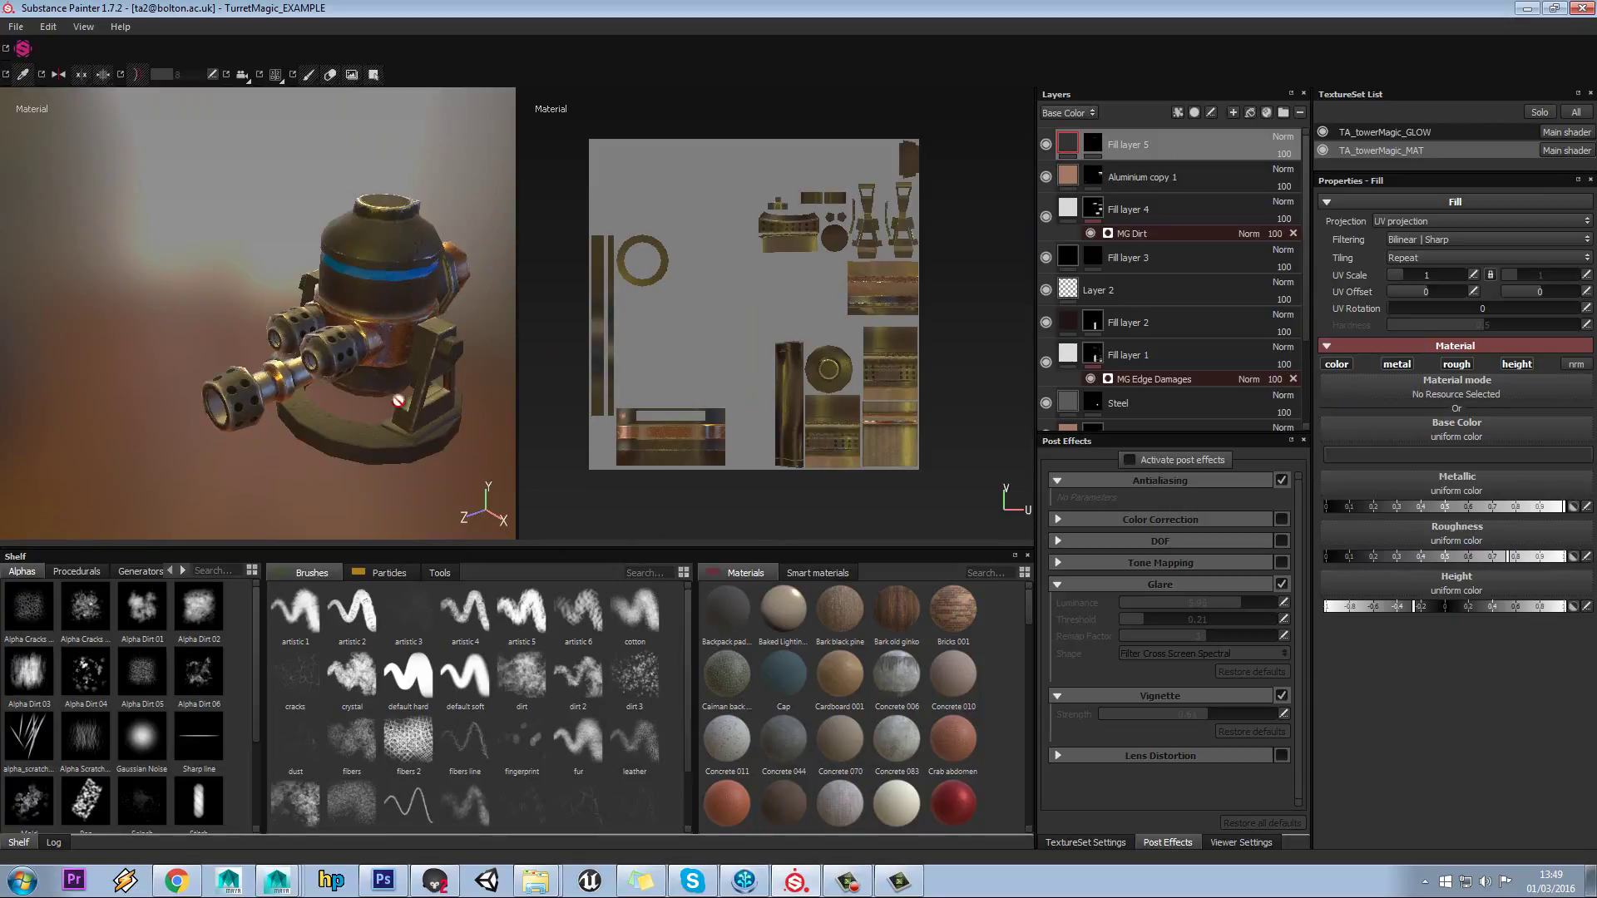
pyautogui.click(417, 689)
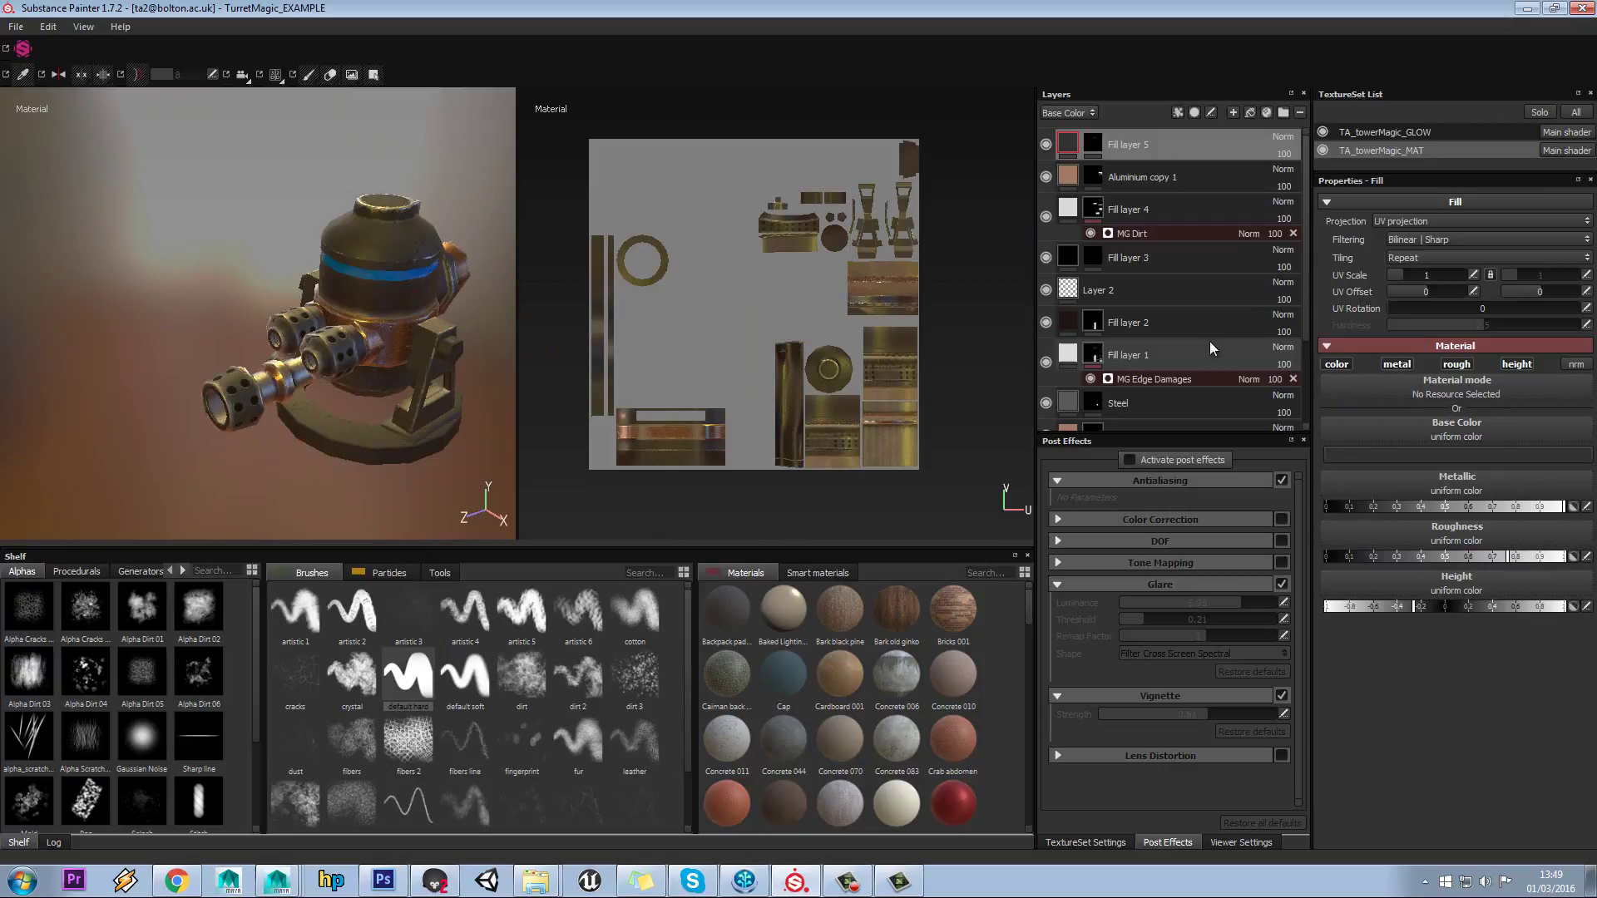
pyautogui.click(1093, 146)
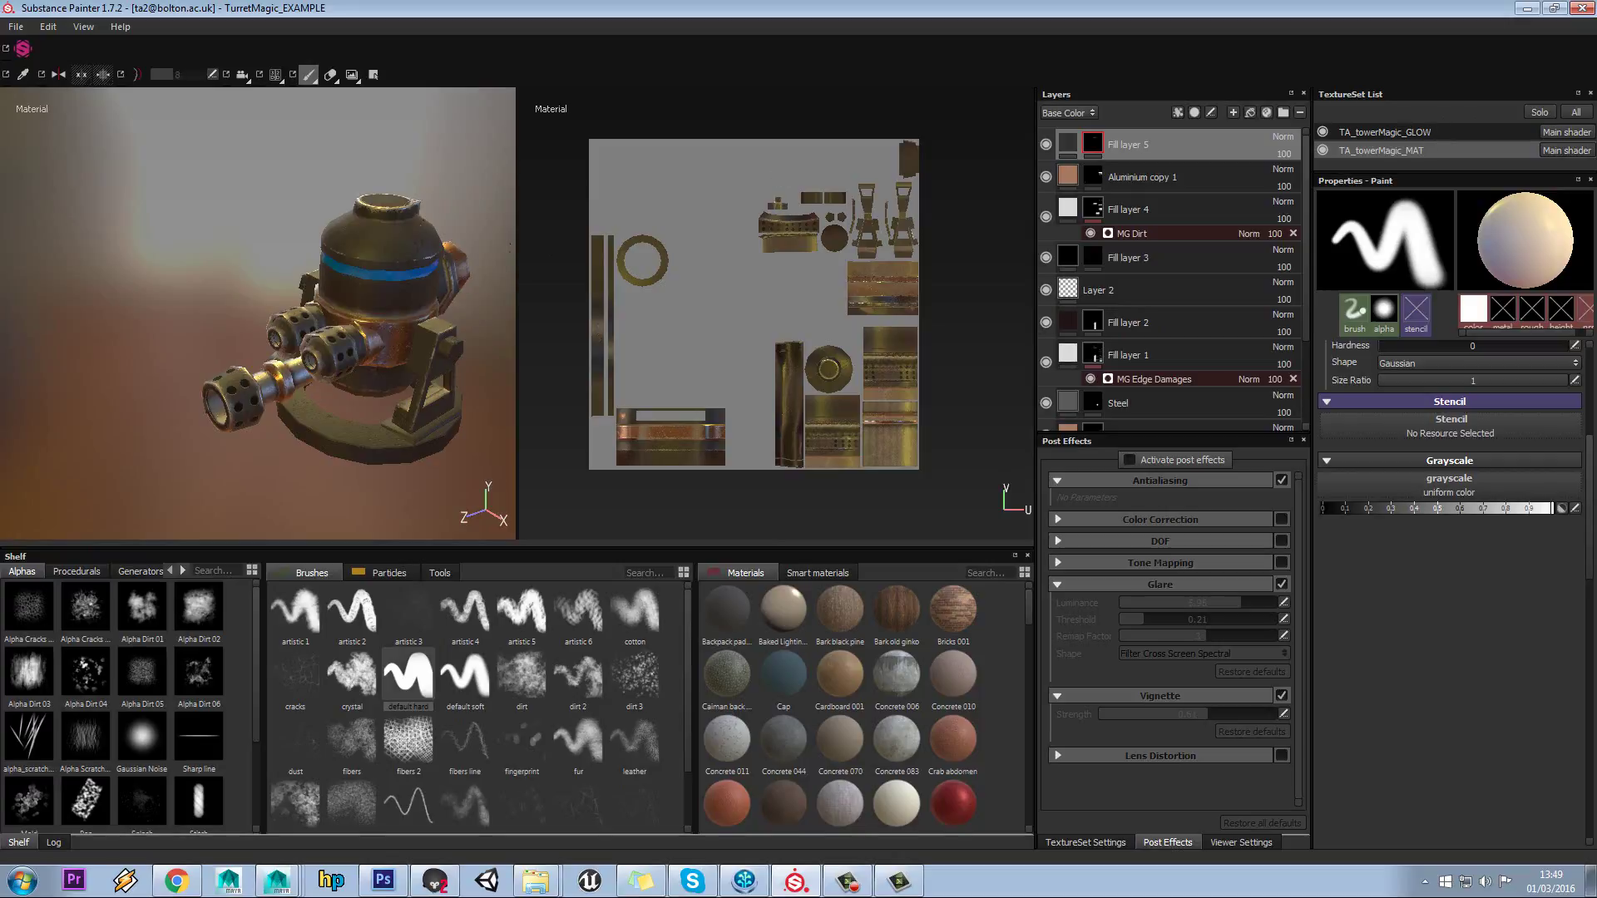
pyautogui.click(1372, 133)
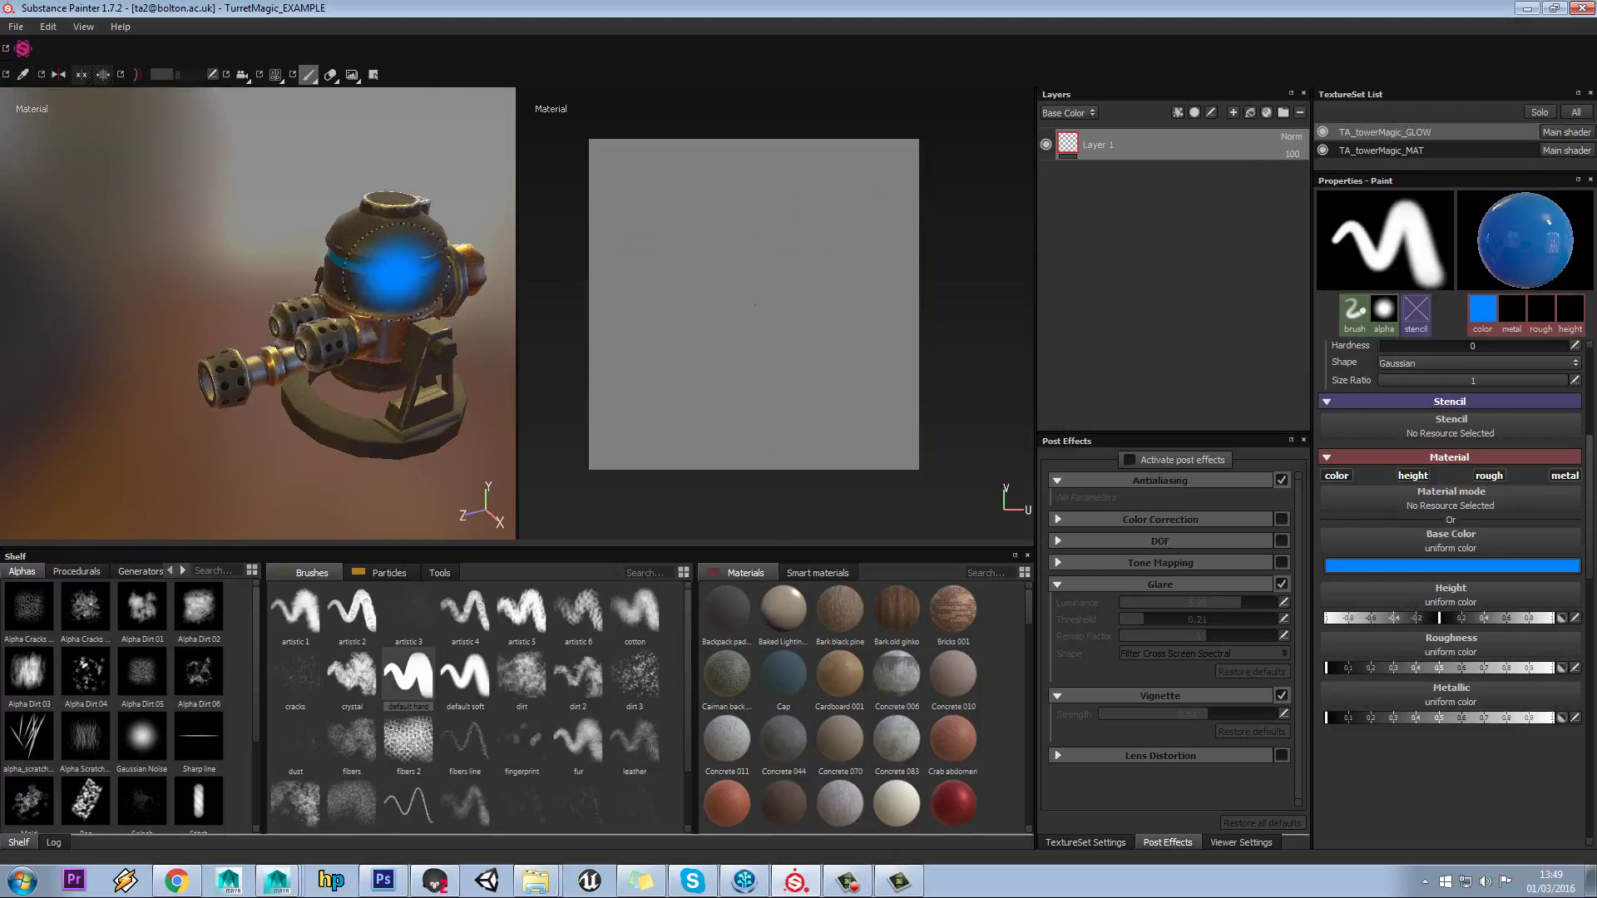
pyautogui.moveTo(395, 272); pyautogui.dragTo(311, 274)
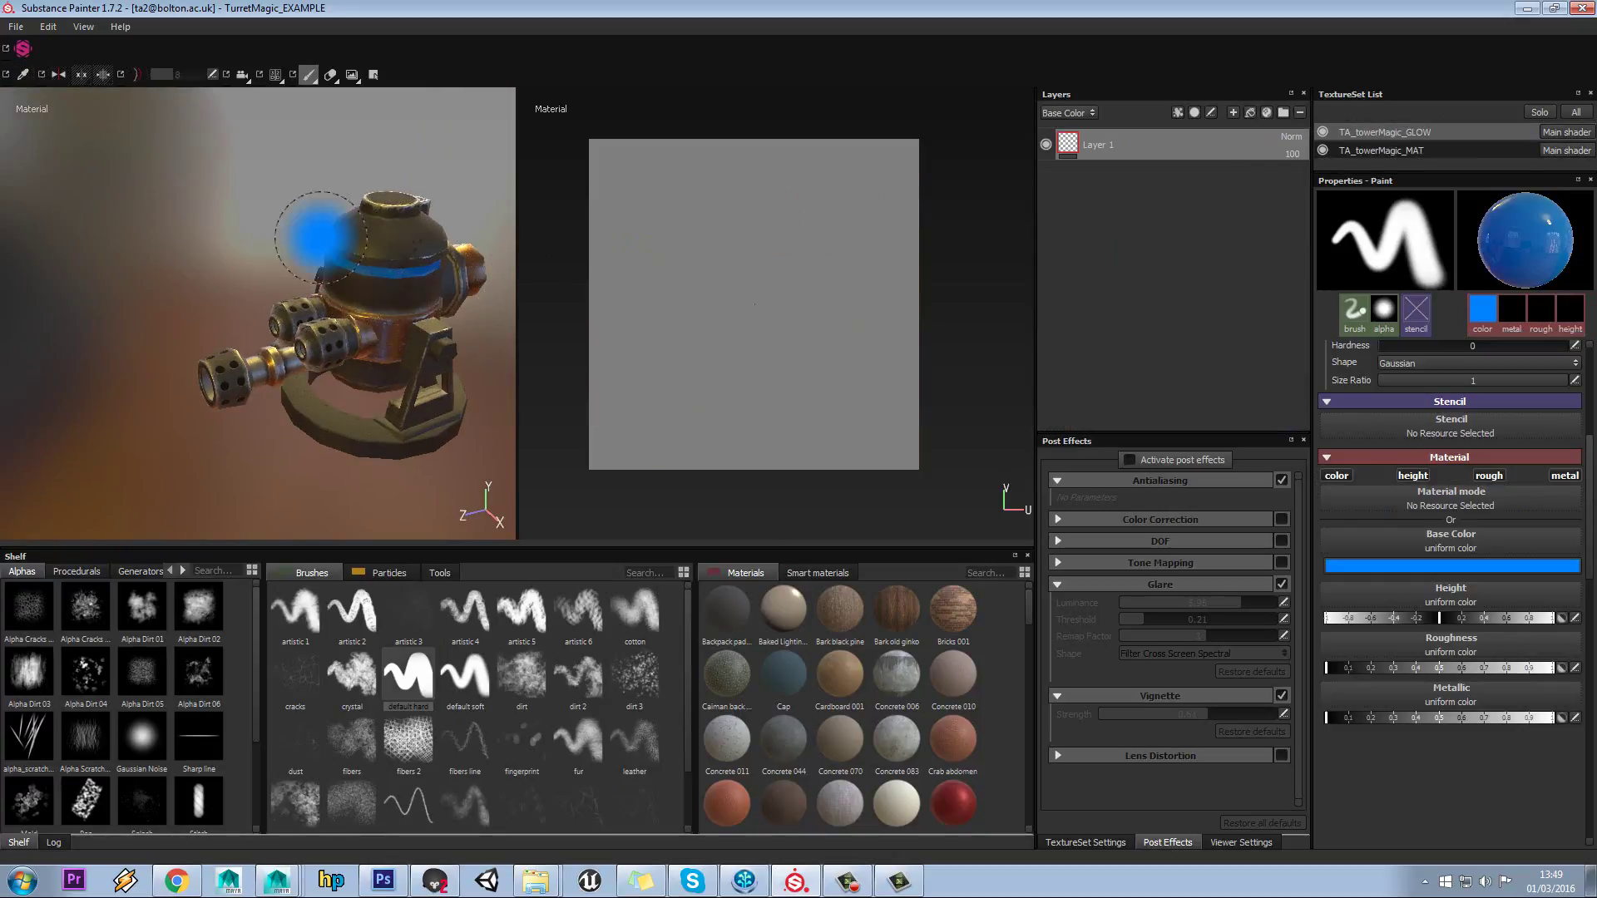
# - Set the preferences to display only the selected material when painting, and test this with brush strokes across the turret
pyautogui.click(16, 27)
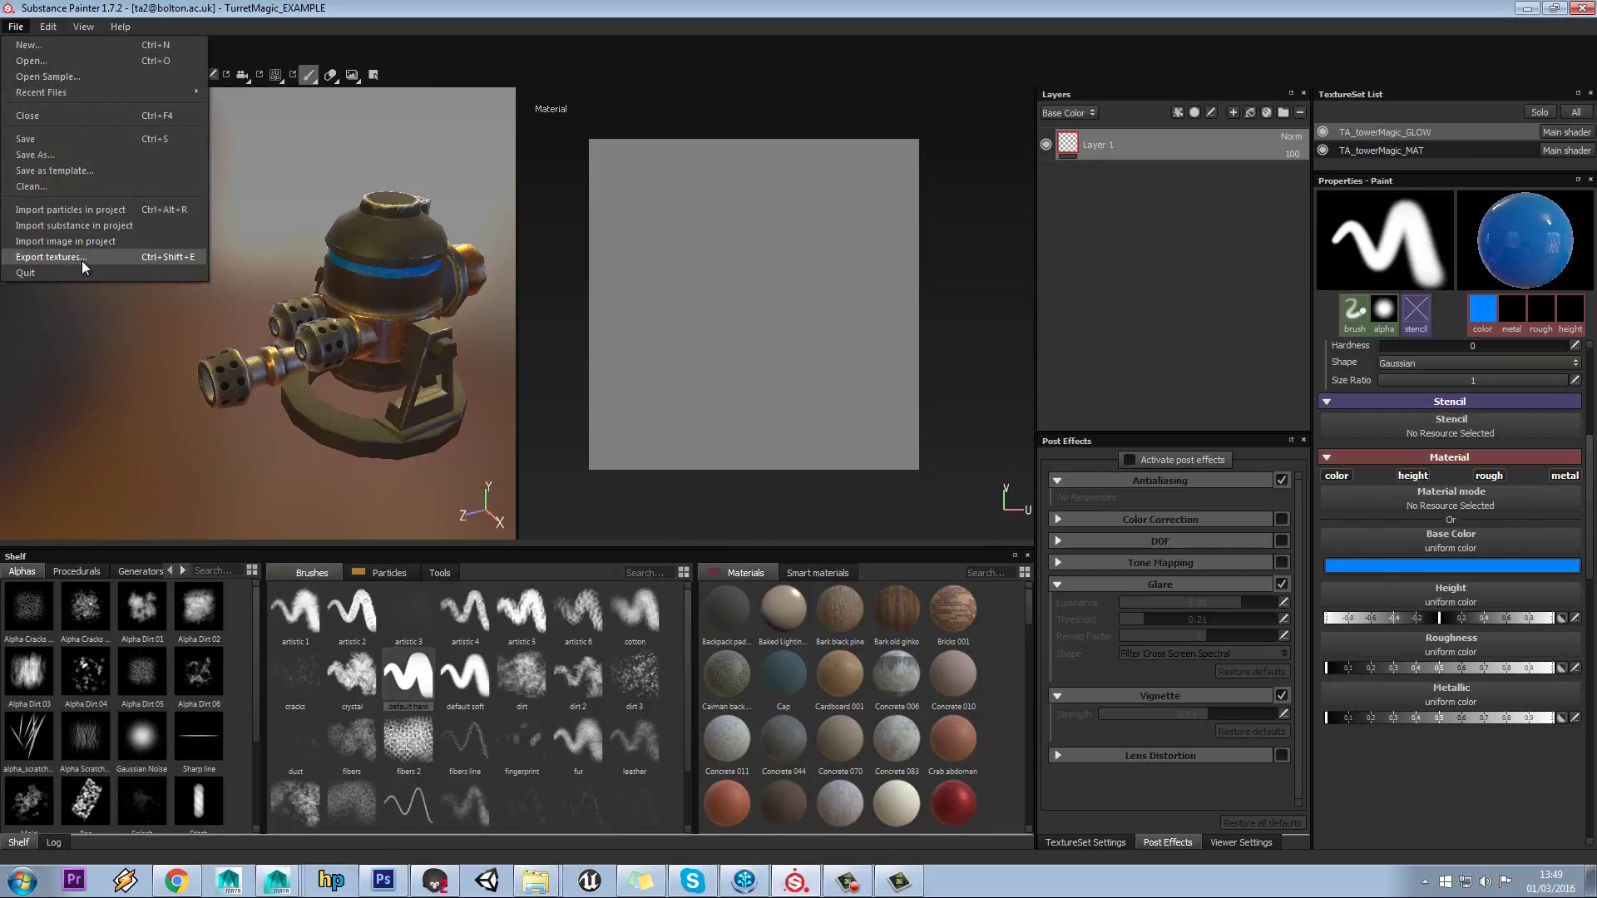
pyautogui.moveTo(48, 27)
pyautogui.click(81, 94)
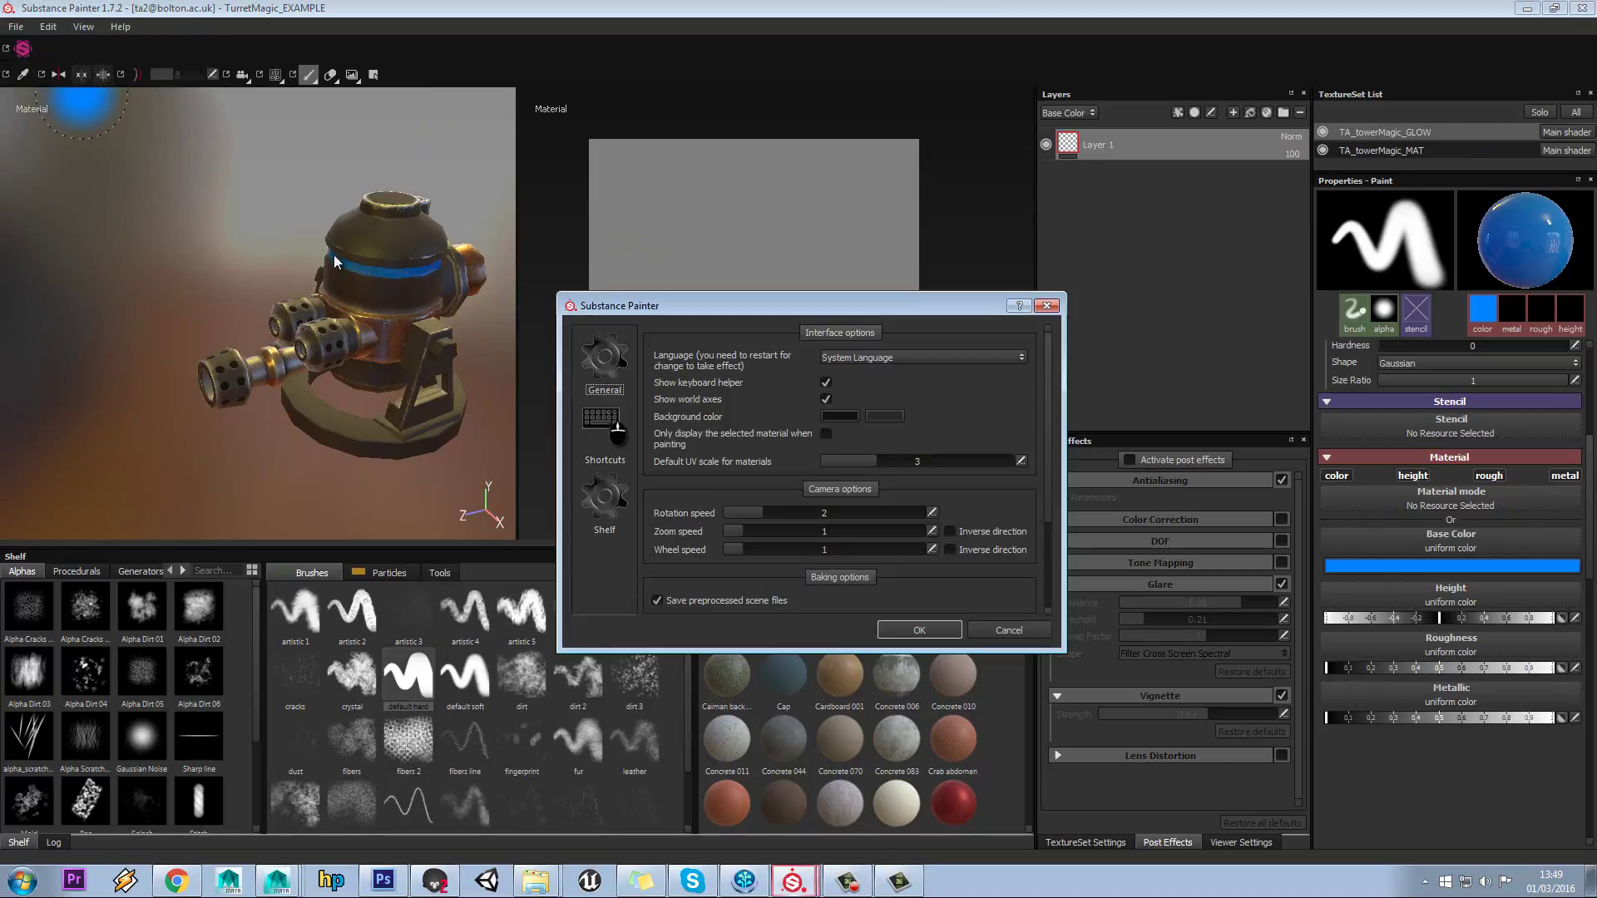
pyautogui.click(826, 434)
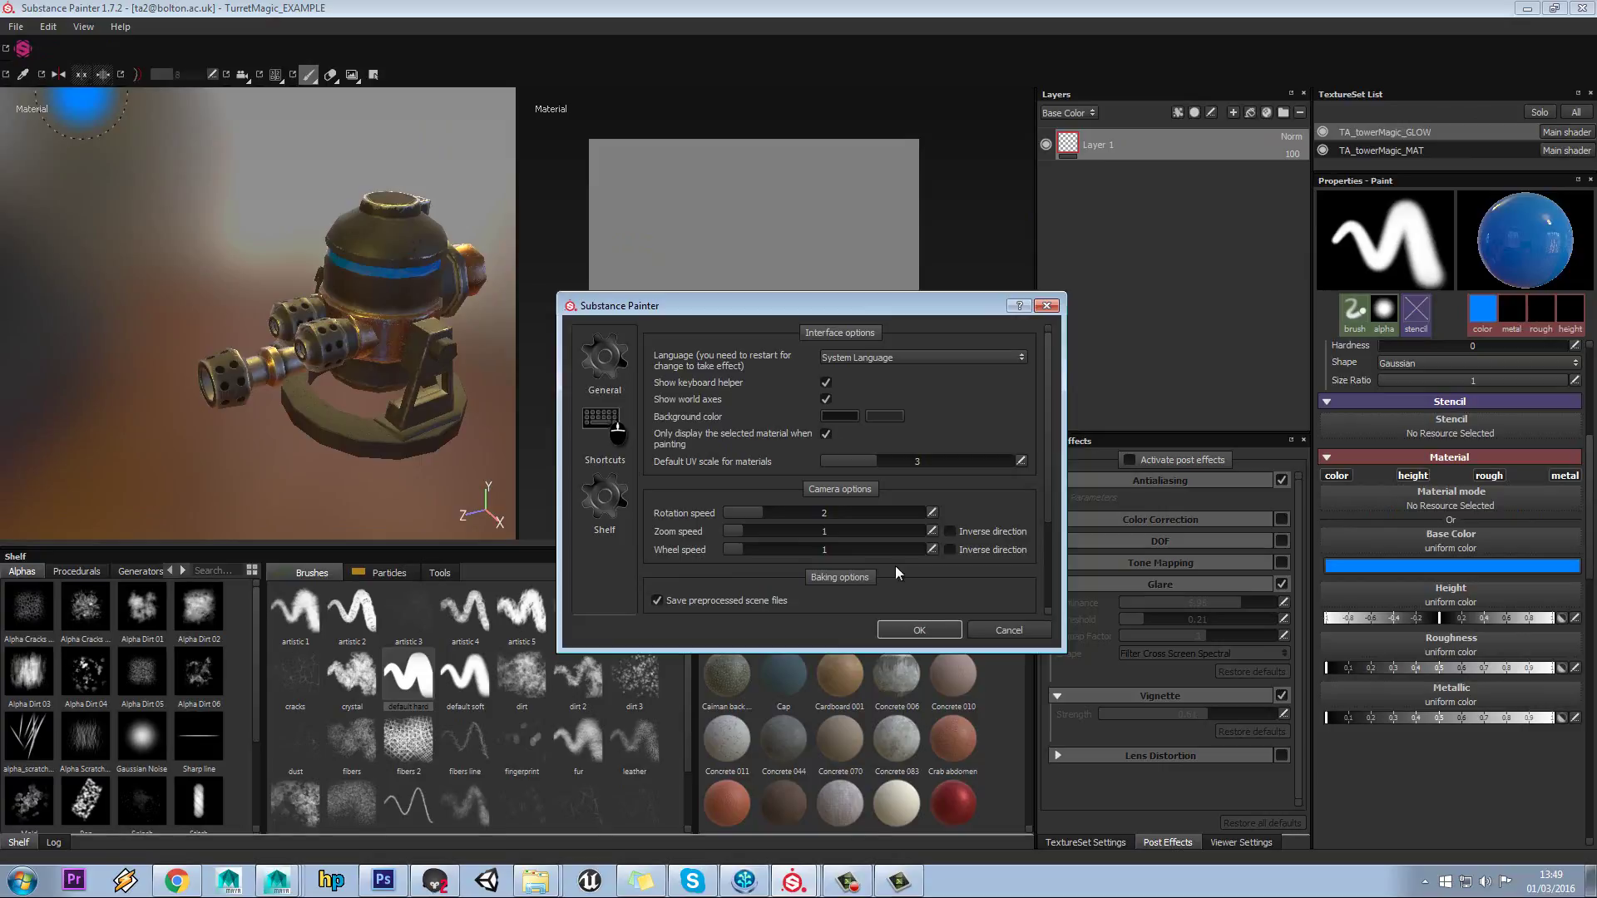
pyautogui.click(918, 632)
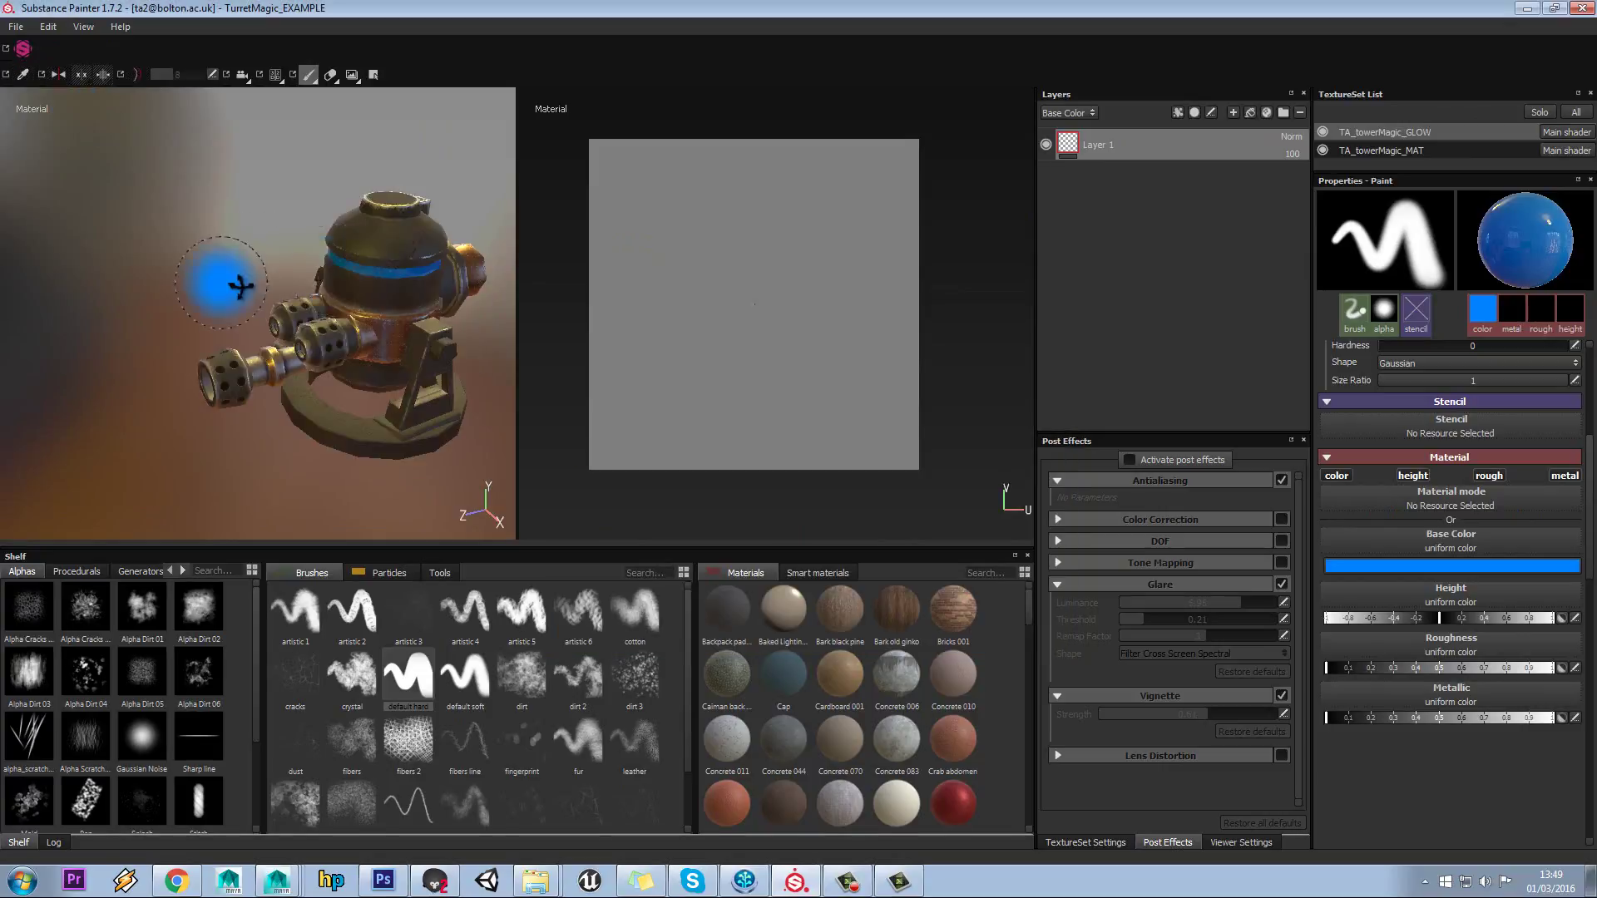
pyautogui.moveTo(241, 285)
pyautogui.keyDown('alt'); pyautogui.mouseDown()
pyautogui.moveTo(361, 310)
pyautogui.moveTo(449, 297)
pyautogui.mouseUp(); pyautogui.keyUp('alt')
pyautogui.click(368, 291)
pyautogui.moveTo(326, 243)
pyautogui.mouseDown()
pyautogui.moveTo(246, 273)
pyautogui.moveTo(61, 260)
pyautogui.mouseUp()
pyautogui.press('f')
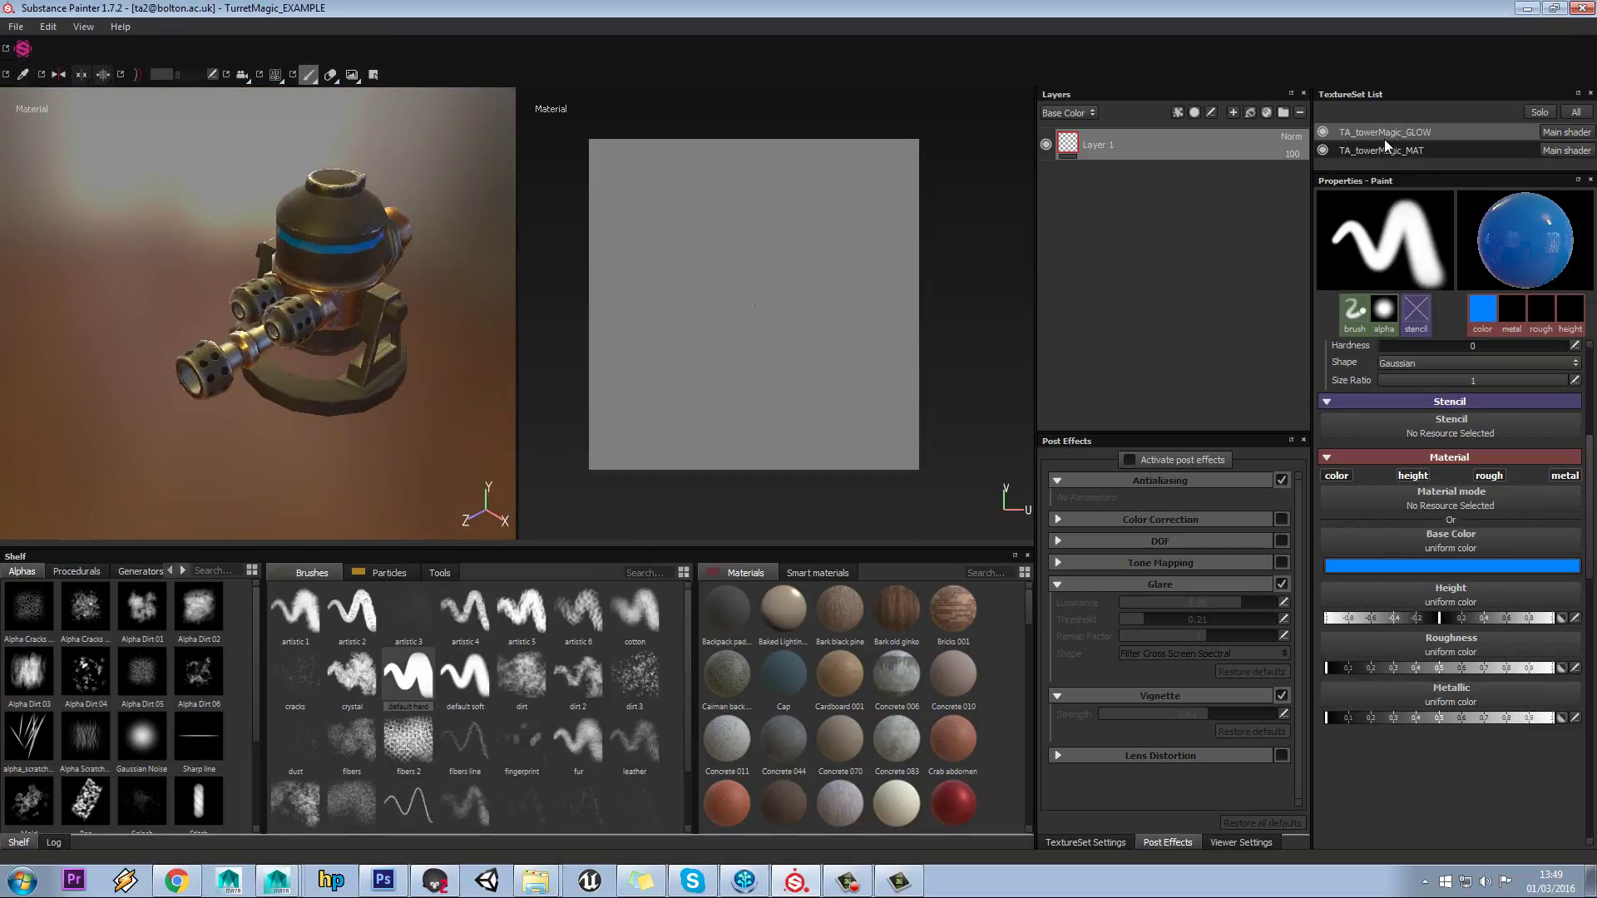
# - Compare the layers, channels and additional maps of the TA_towerMagic_GLOW and TA_towerMagic_MAT texture sets
pyautogui.click(1365, 150)
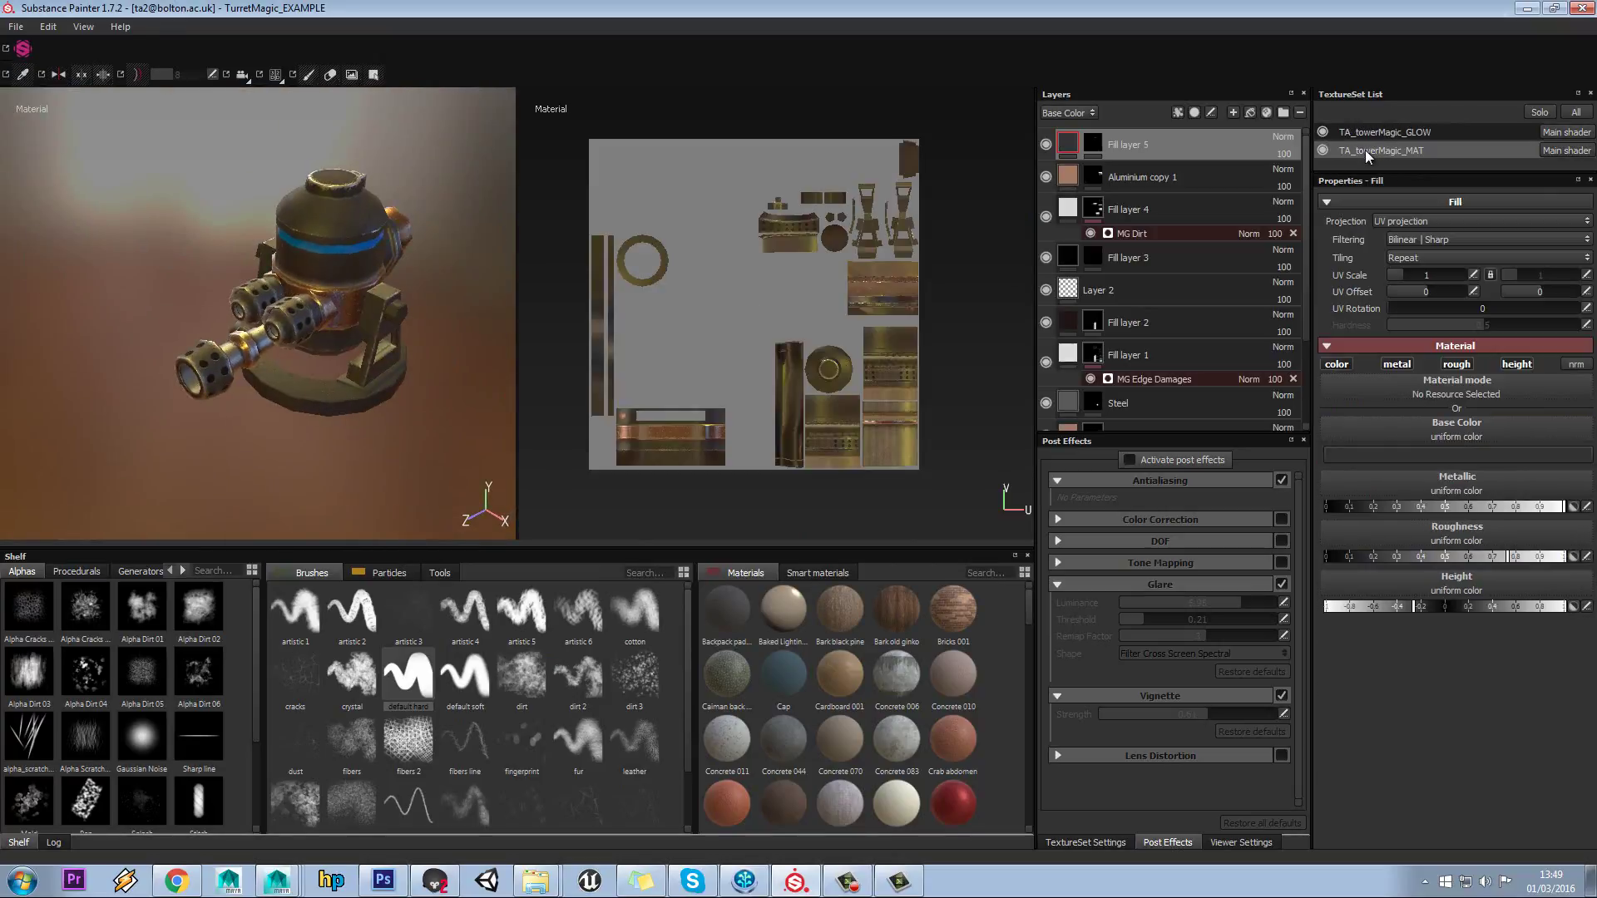
pyautogui.click(1373, 133)
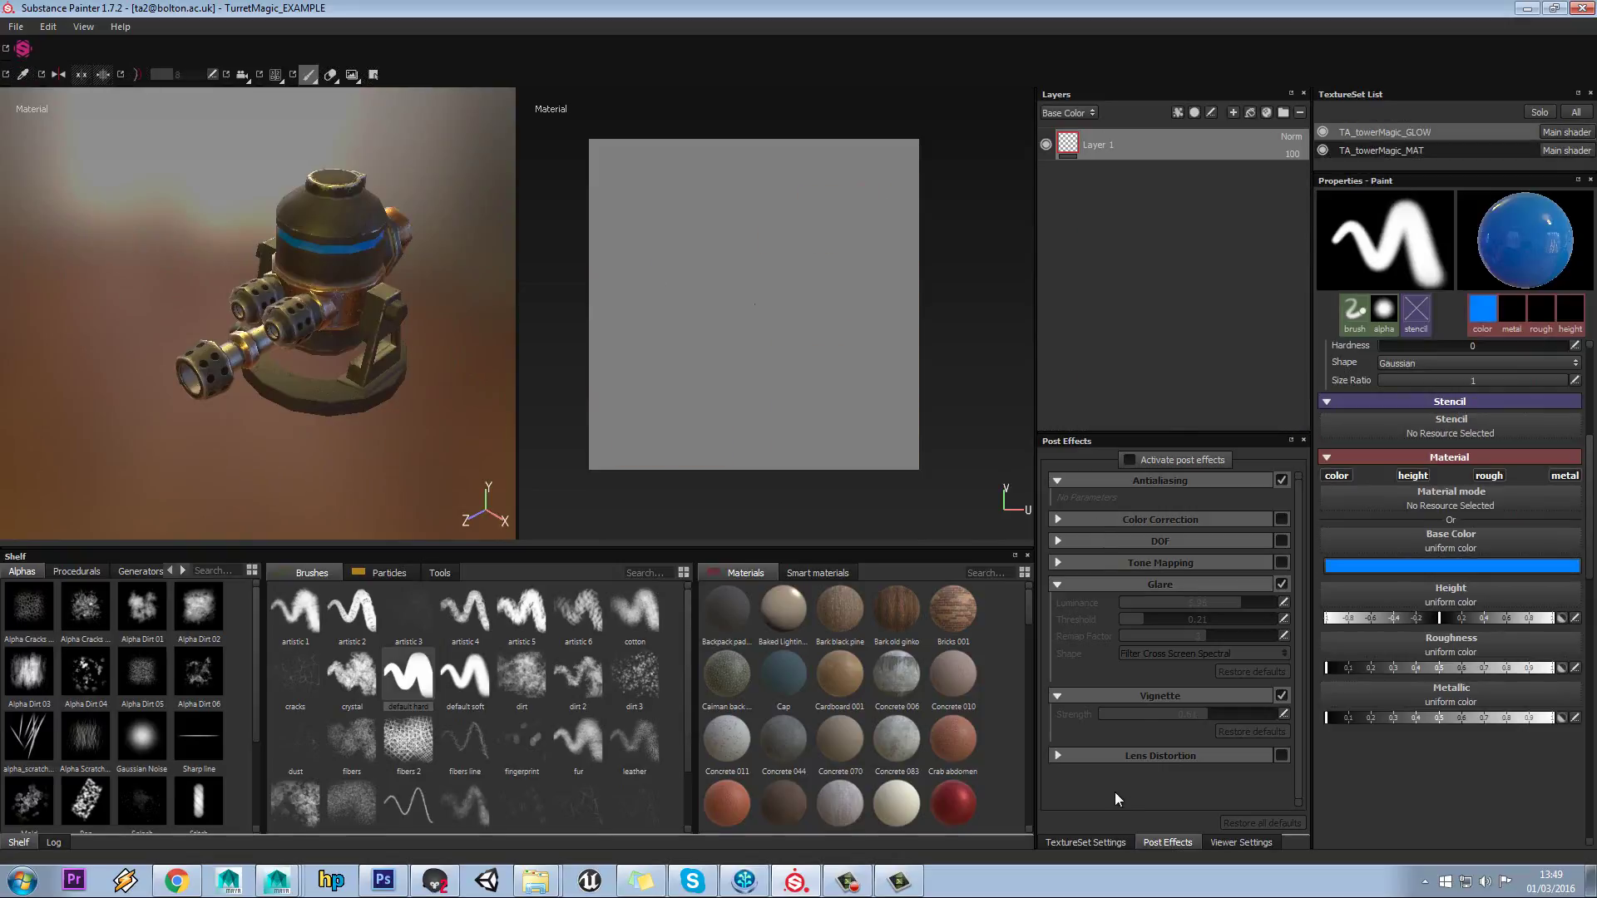
pyautogui.click(1110, 844)
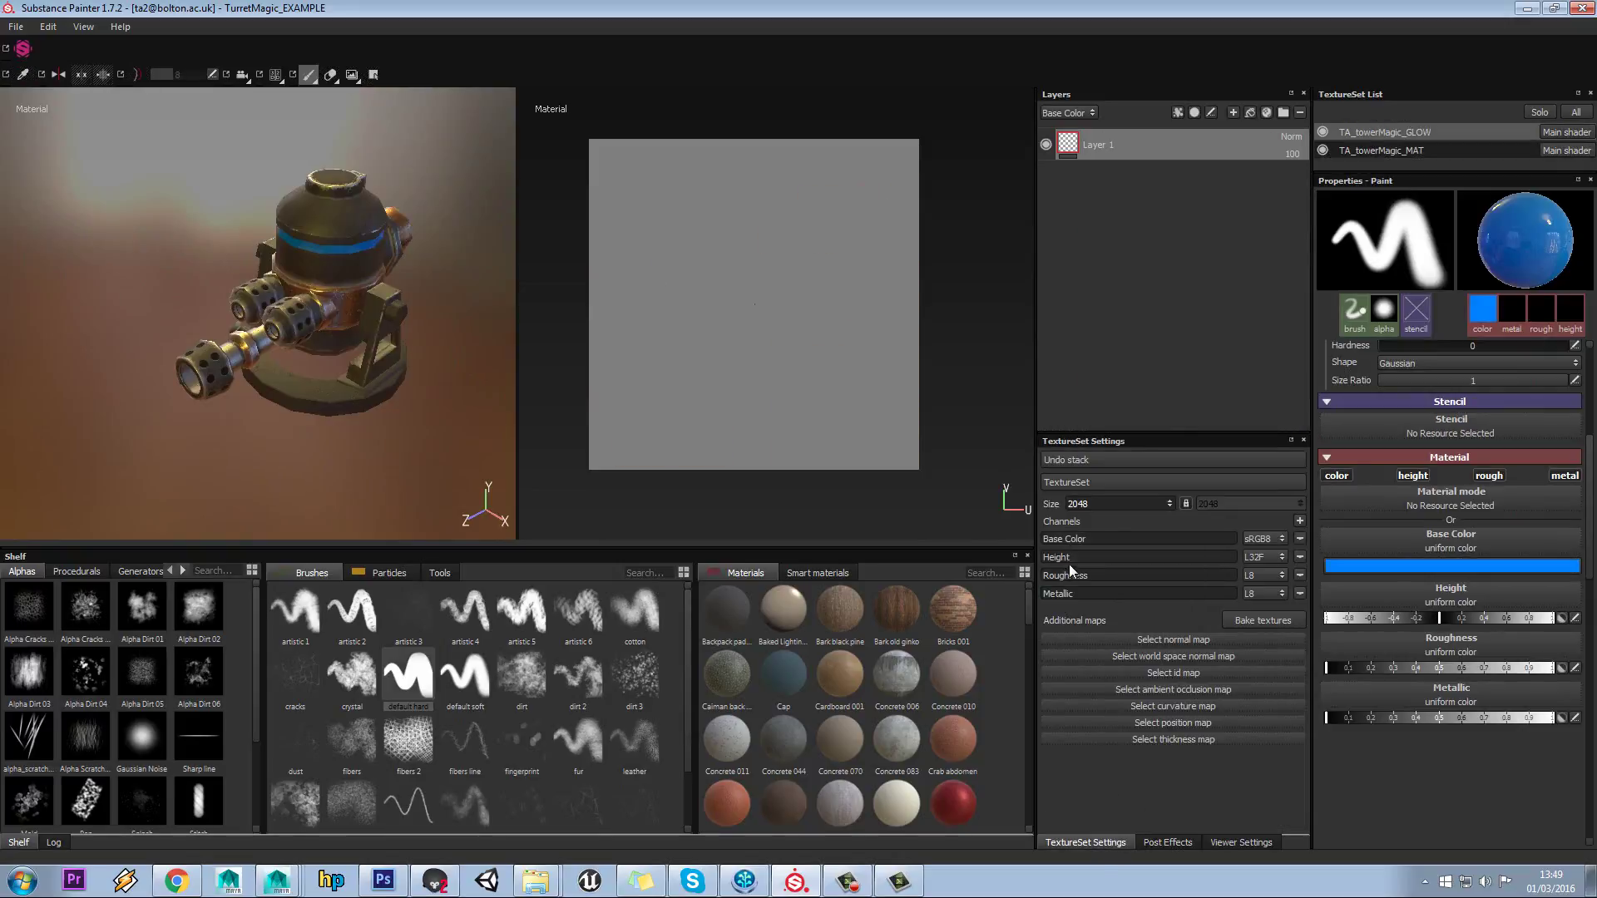
pyautogui.click(1396, 153)
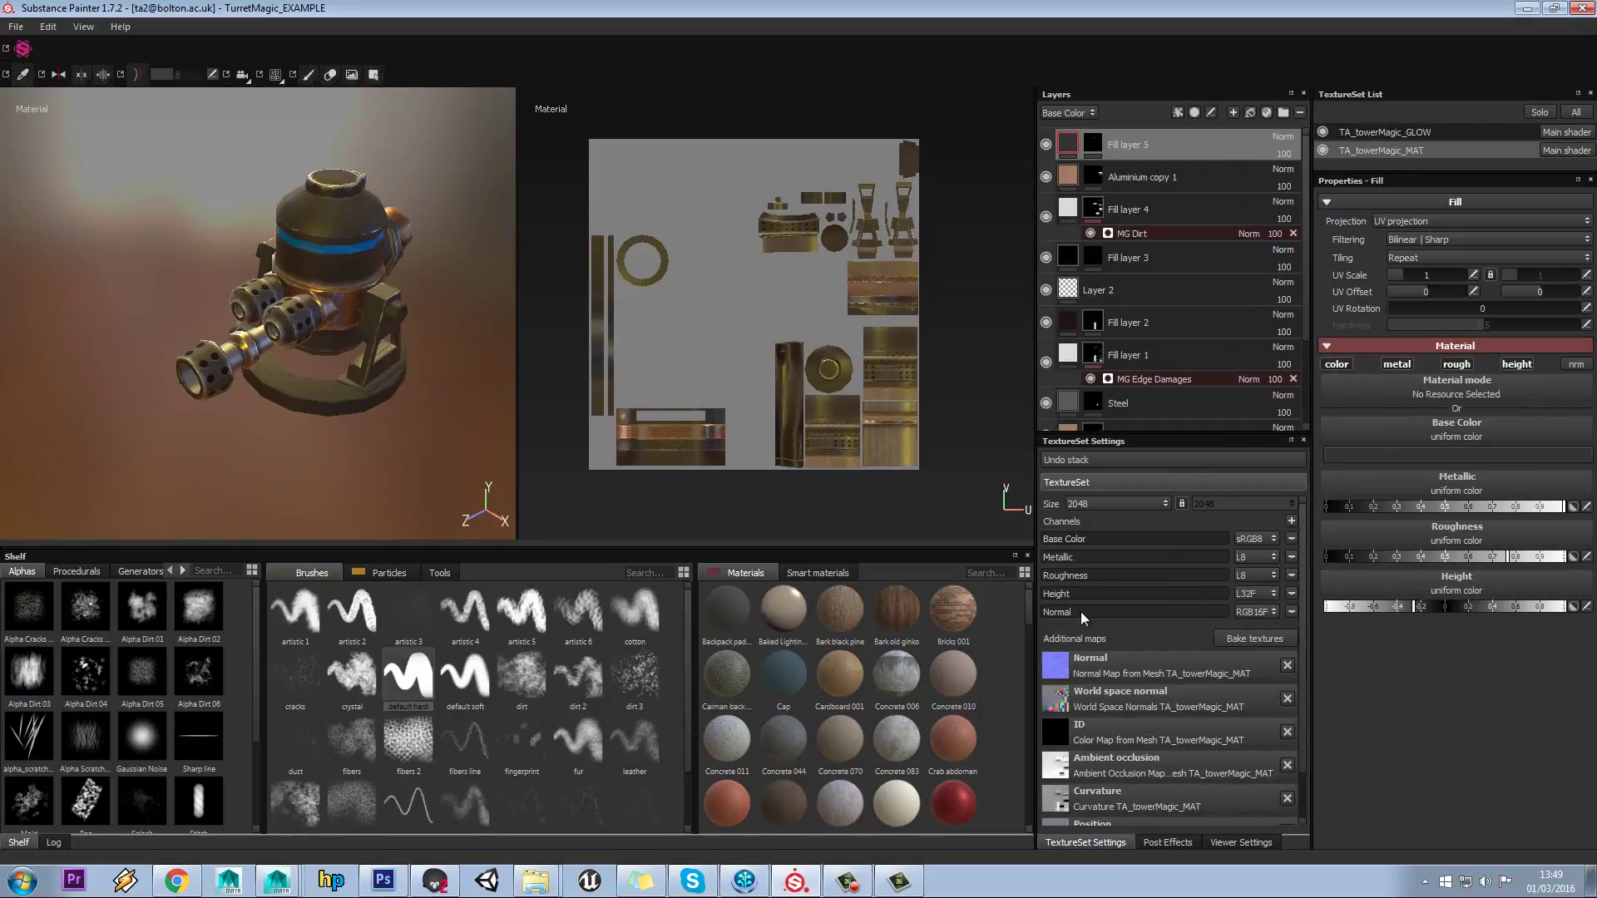
pyautogui.click(1407, 132)
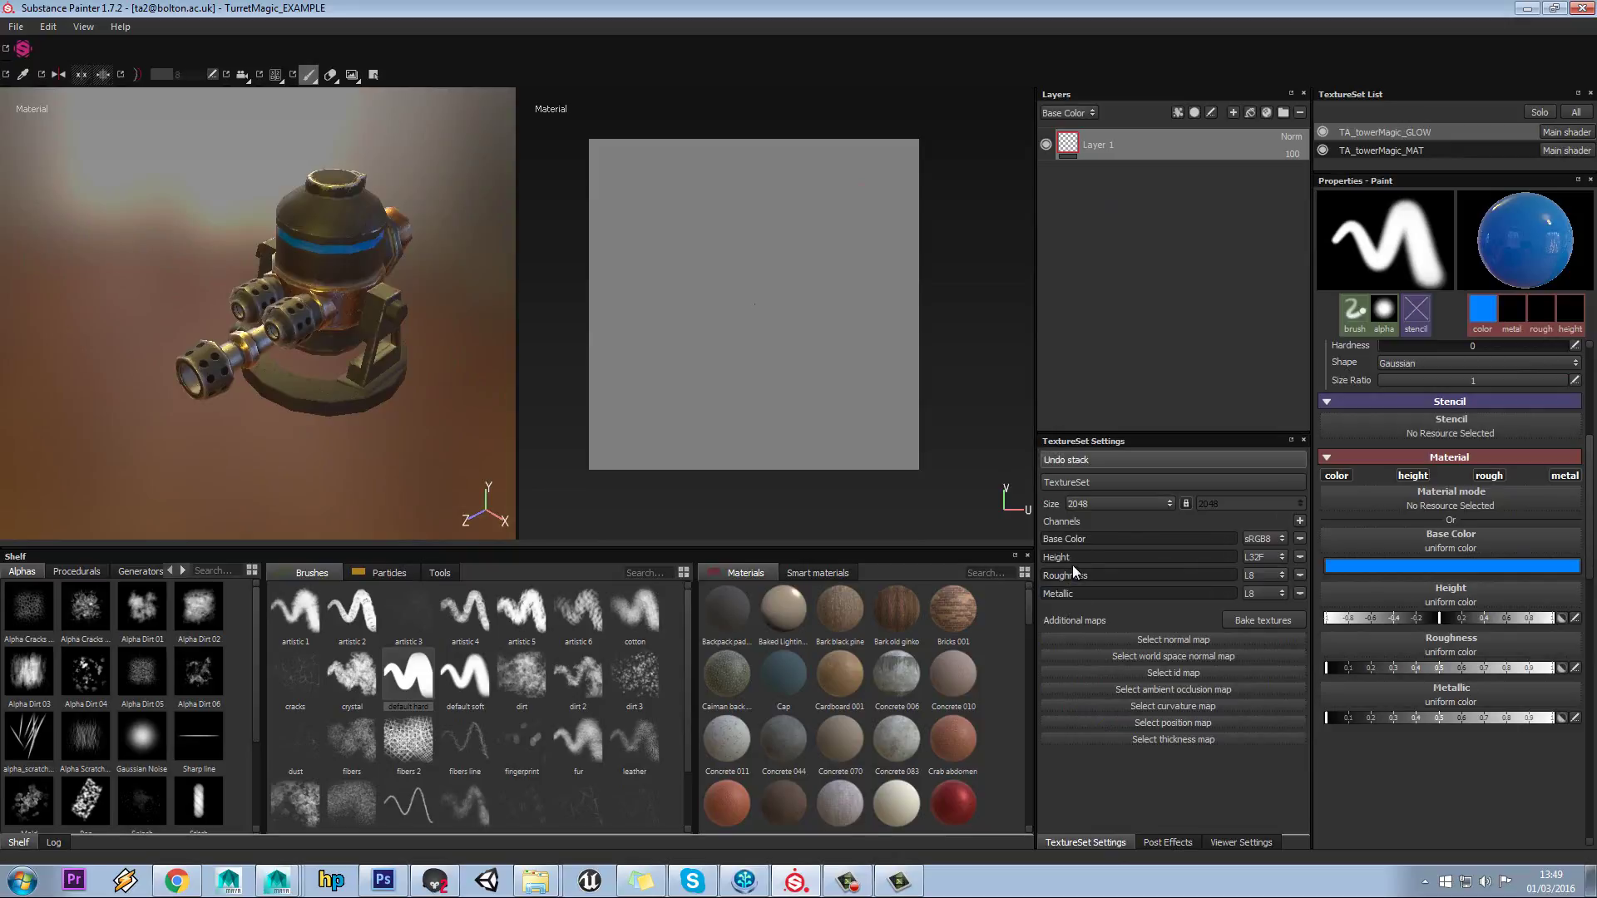
# - Add a new paint layer above Fill layer 5 in the TA_towerMagic_MAT texture set
pyautogui.keyDown('alt'); pyautogui.moveTo(482, 317); pyautogui.dragTo(356, 274); pyautogui.keyUp('alt')
pyautogui.keyDown('alt'); pyautogui.moveTo(356, 274); pyautogui.dragTo(361, 307, button='middle'); pyautogui.keyUp('alt')
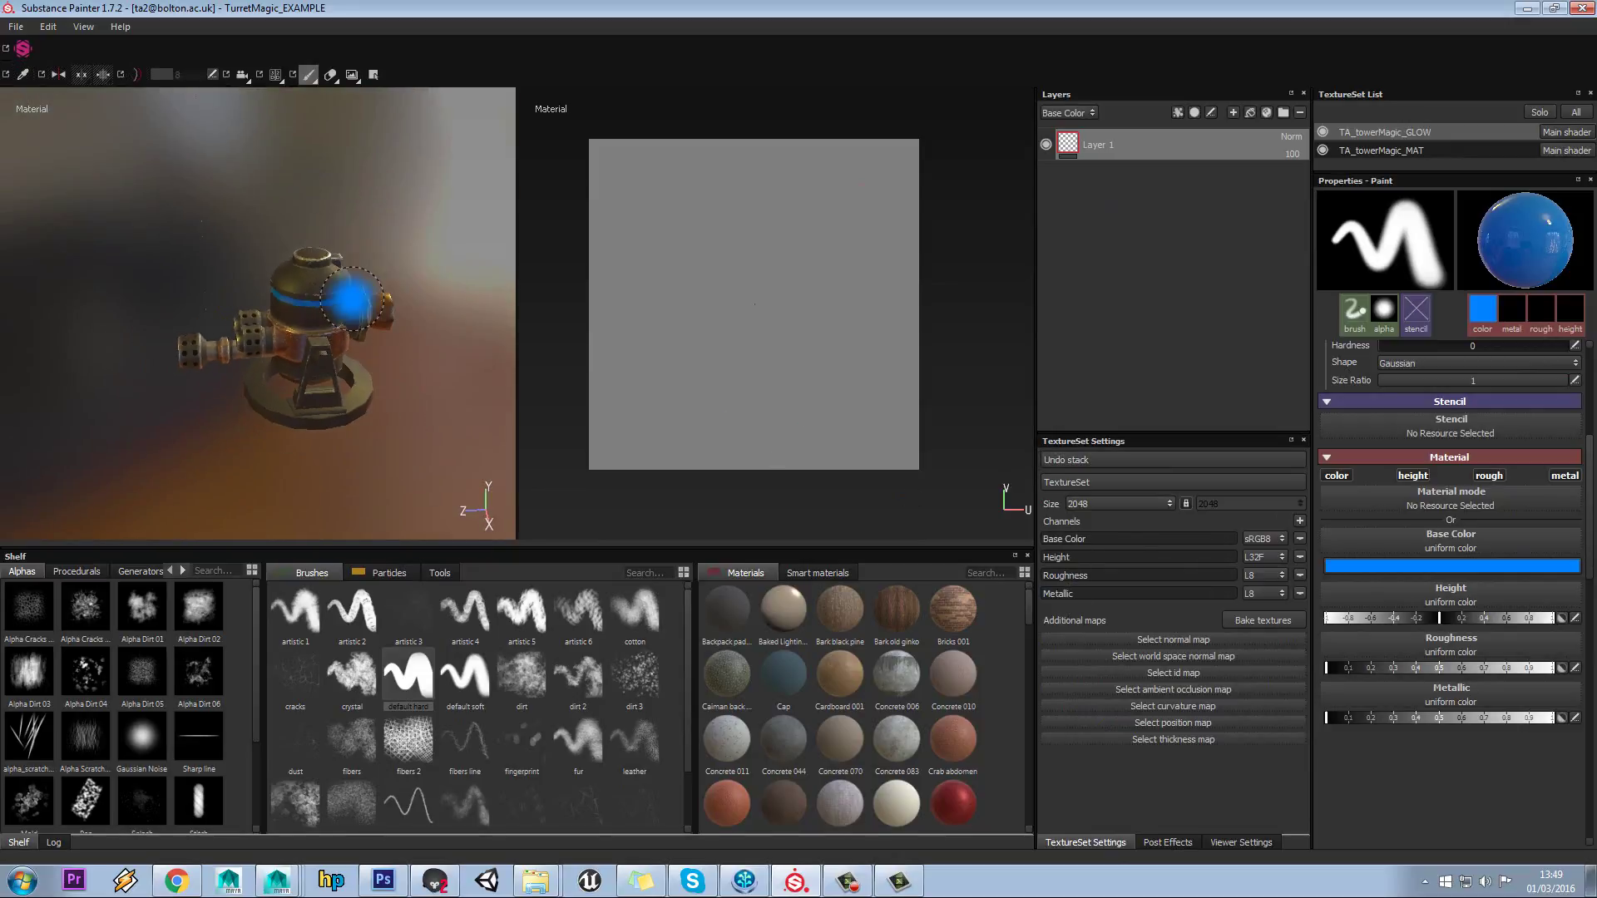
pyautogui.scroll(3, 363, 306)
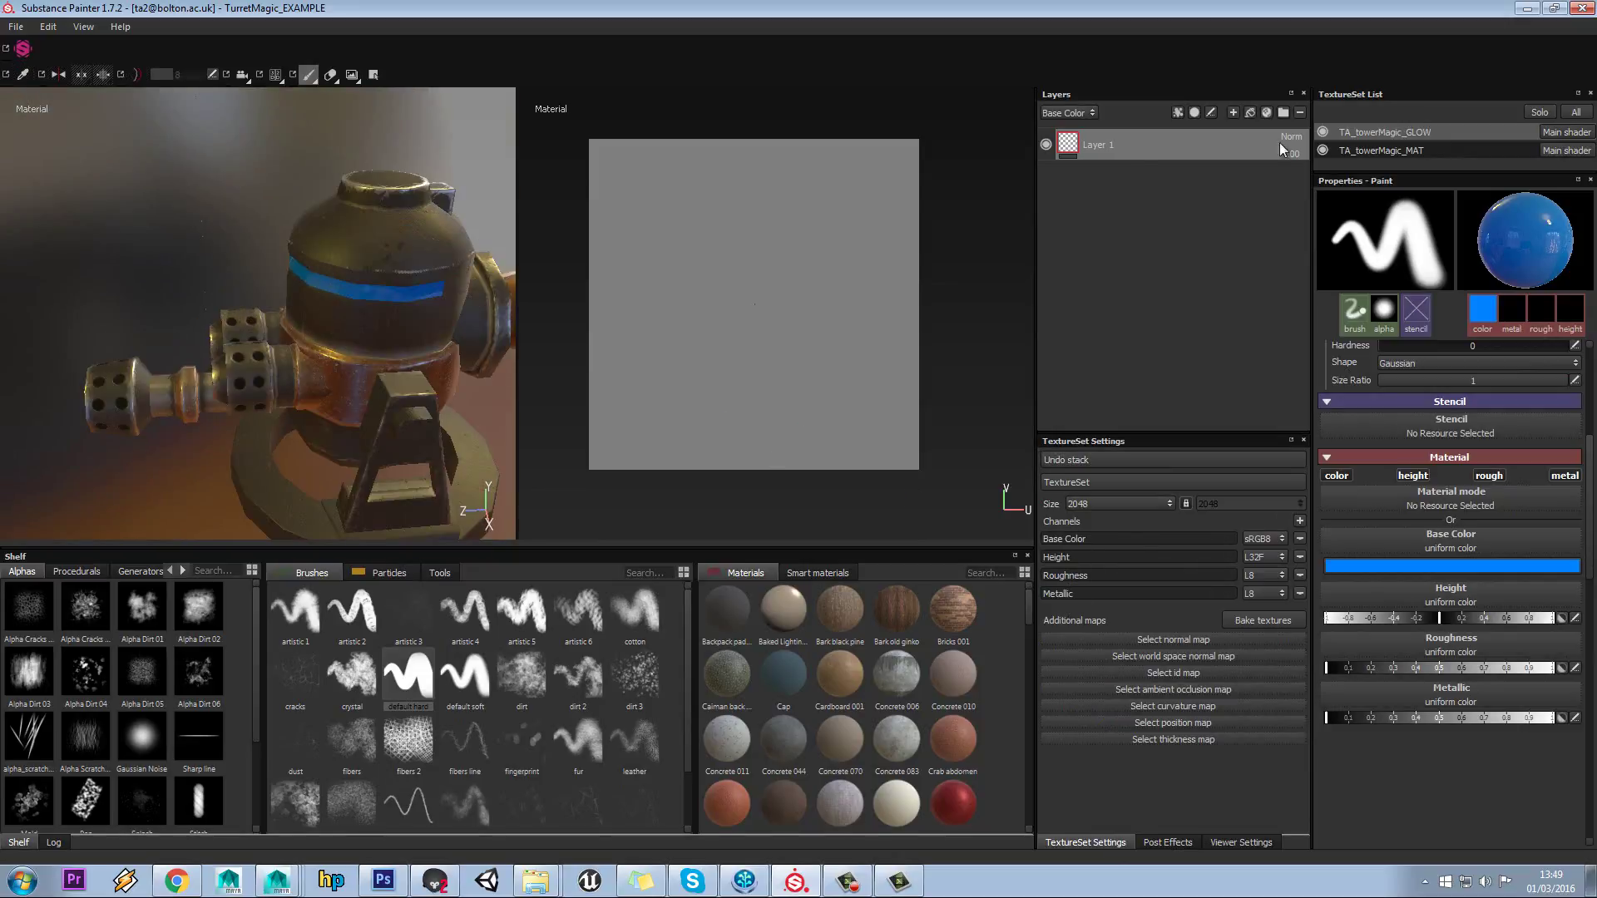
pyautogui.click(1384, 147)
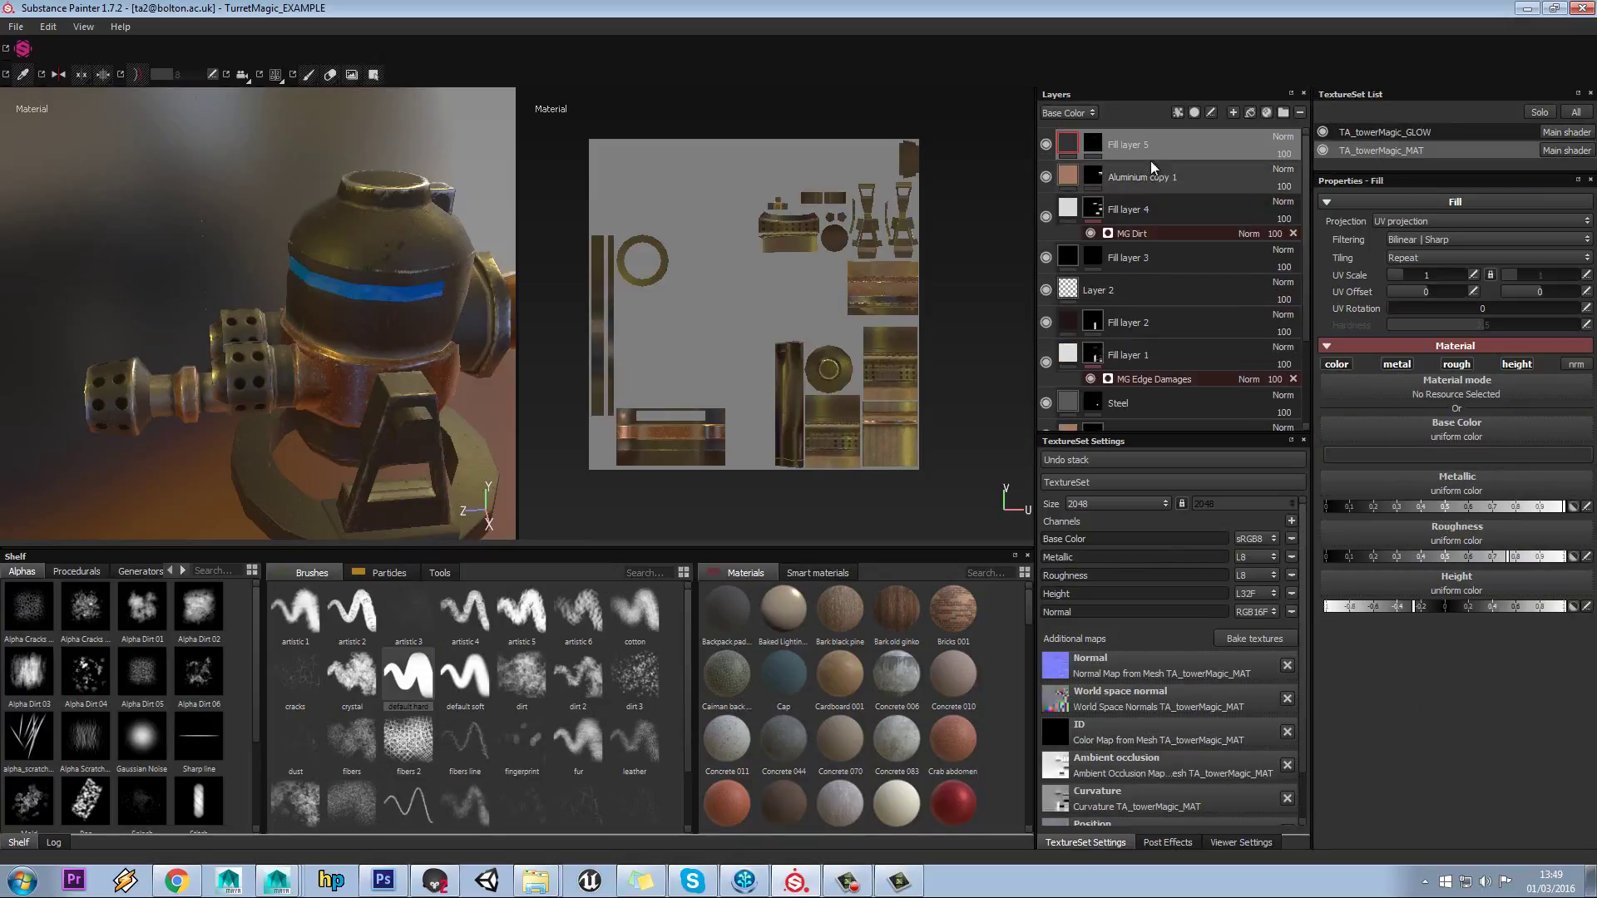
pyautogui.click(1237, 112)
# - Raise the brush's height value and paint the turret's dome blue on the new layer
pyautogui.keyDown('alt'); pyautogui.moveTo(365, 280); pyautogui.dragTo(348, 288); pyautogui.keyUp('alt')
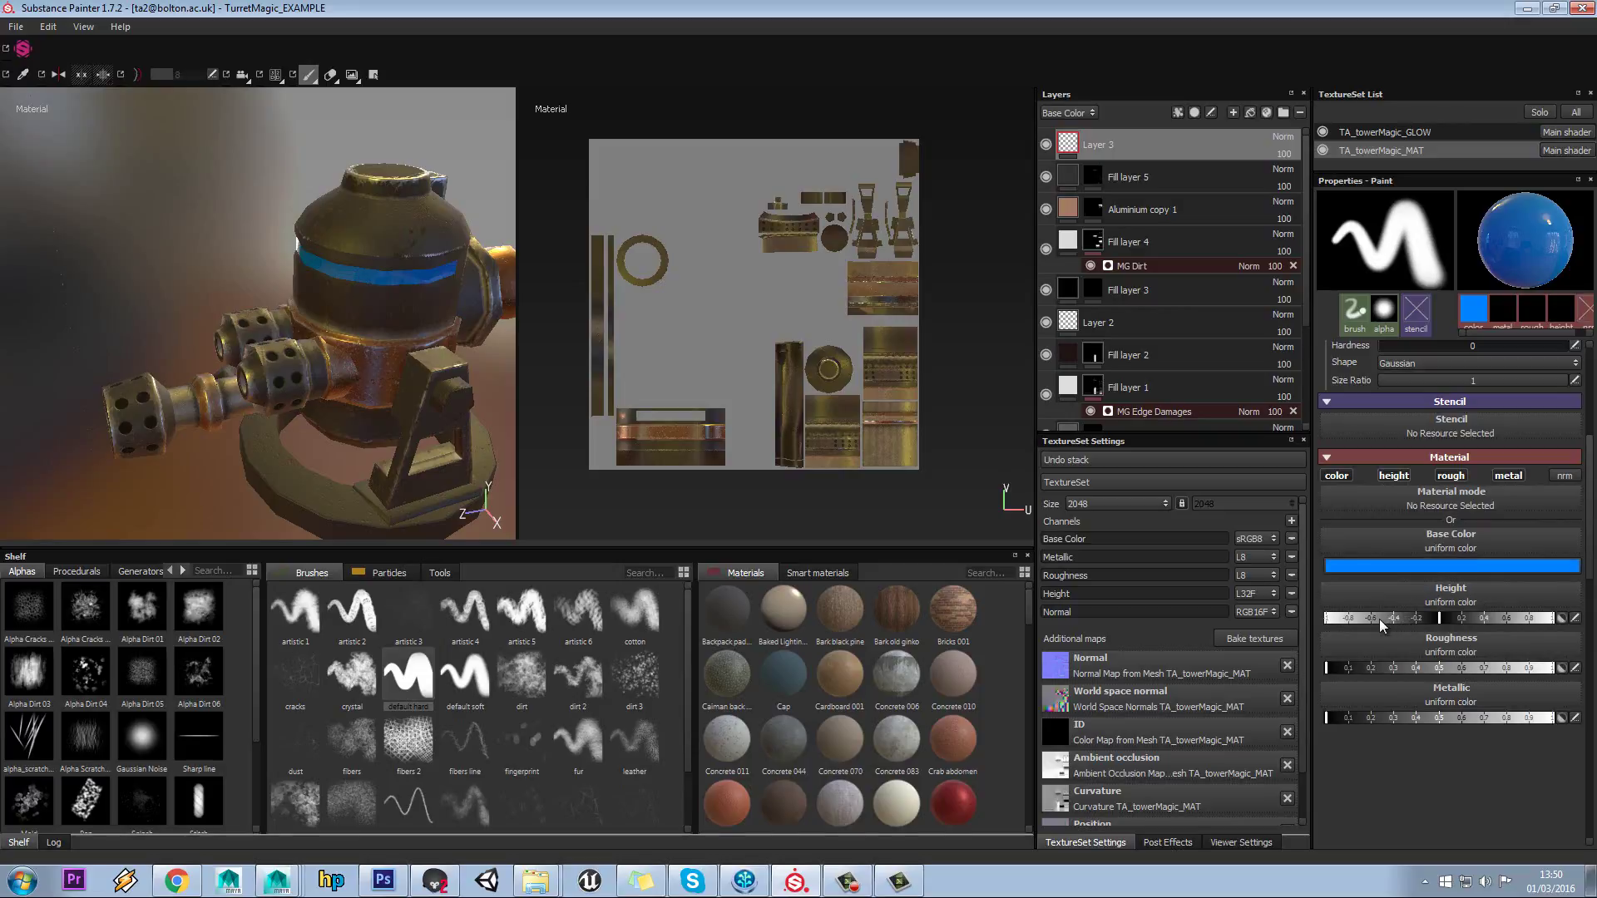
pyautogui.click(1480, 603)
pyautogui.click(1507, 548)
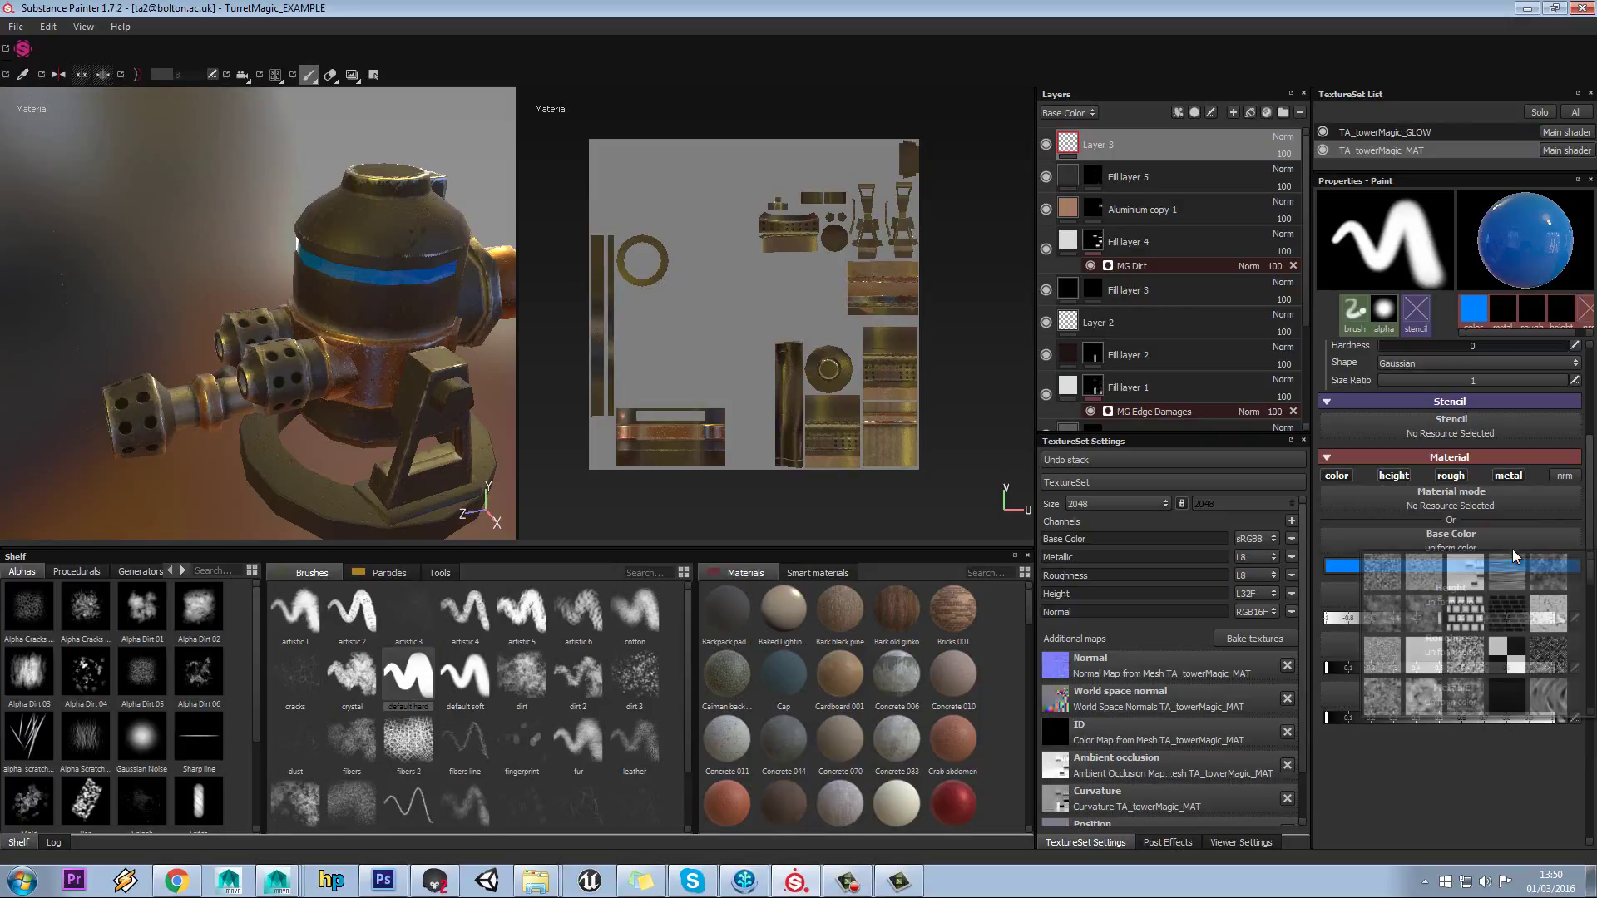
pyautogui.click(1442, 738)
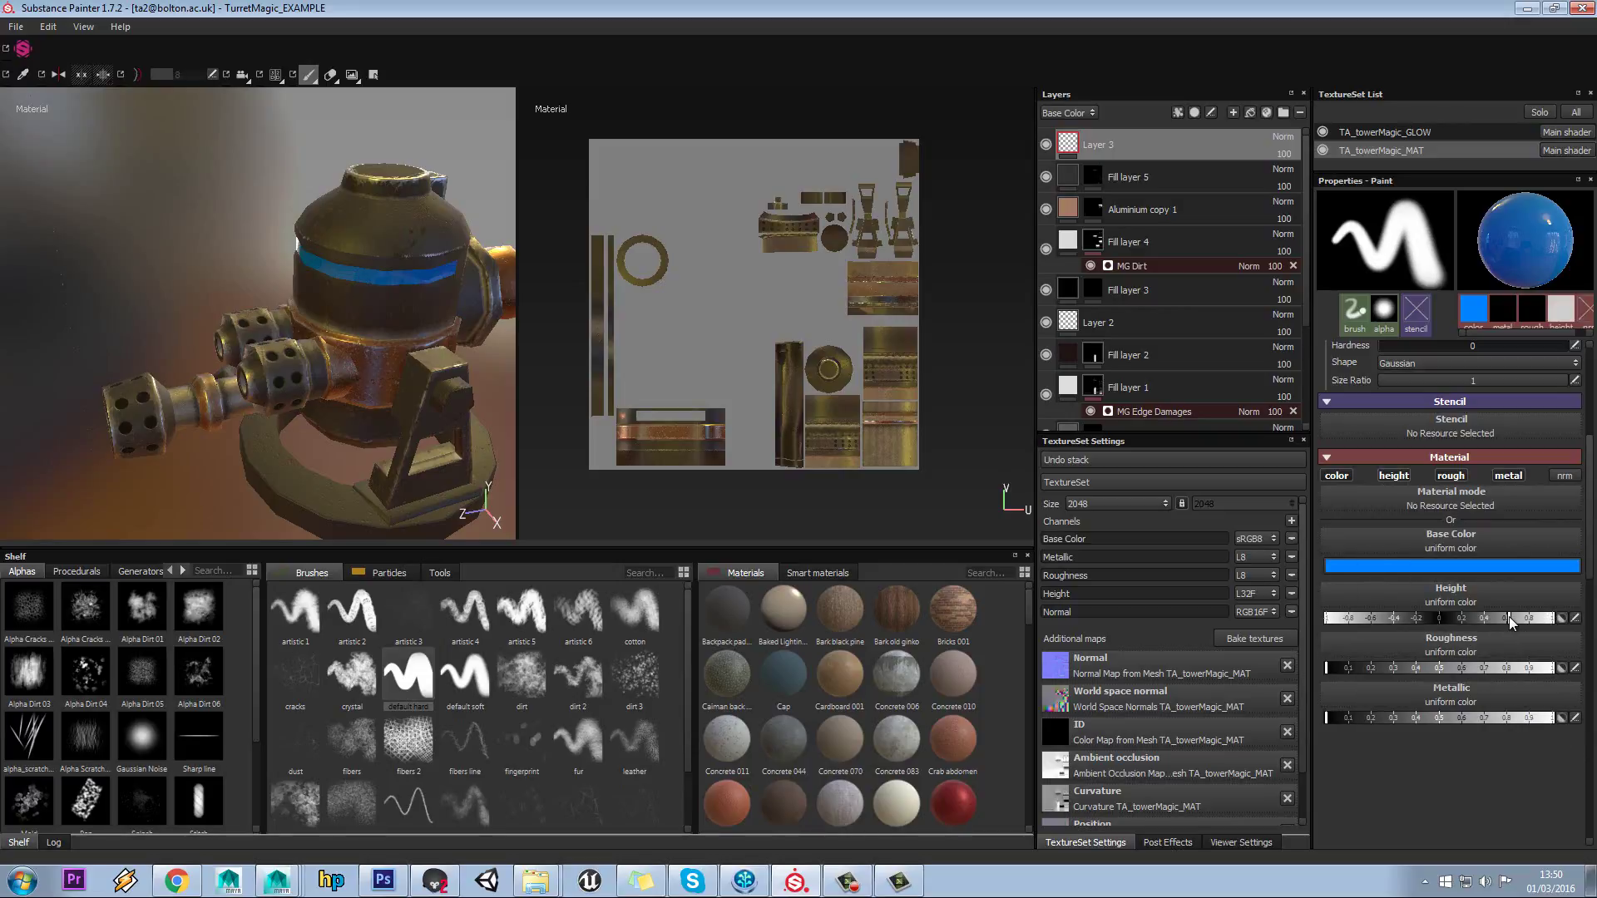
pyautogui.click(1447, 667)
pyautogui.keyDown('alt'); pyautogui.moveTo(444, 260); pyautogui.dragTo(379, 320); pyautogui.keyUp('alt')
pyautogui.click(378, 276)
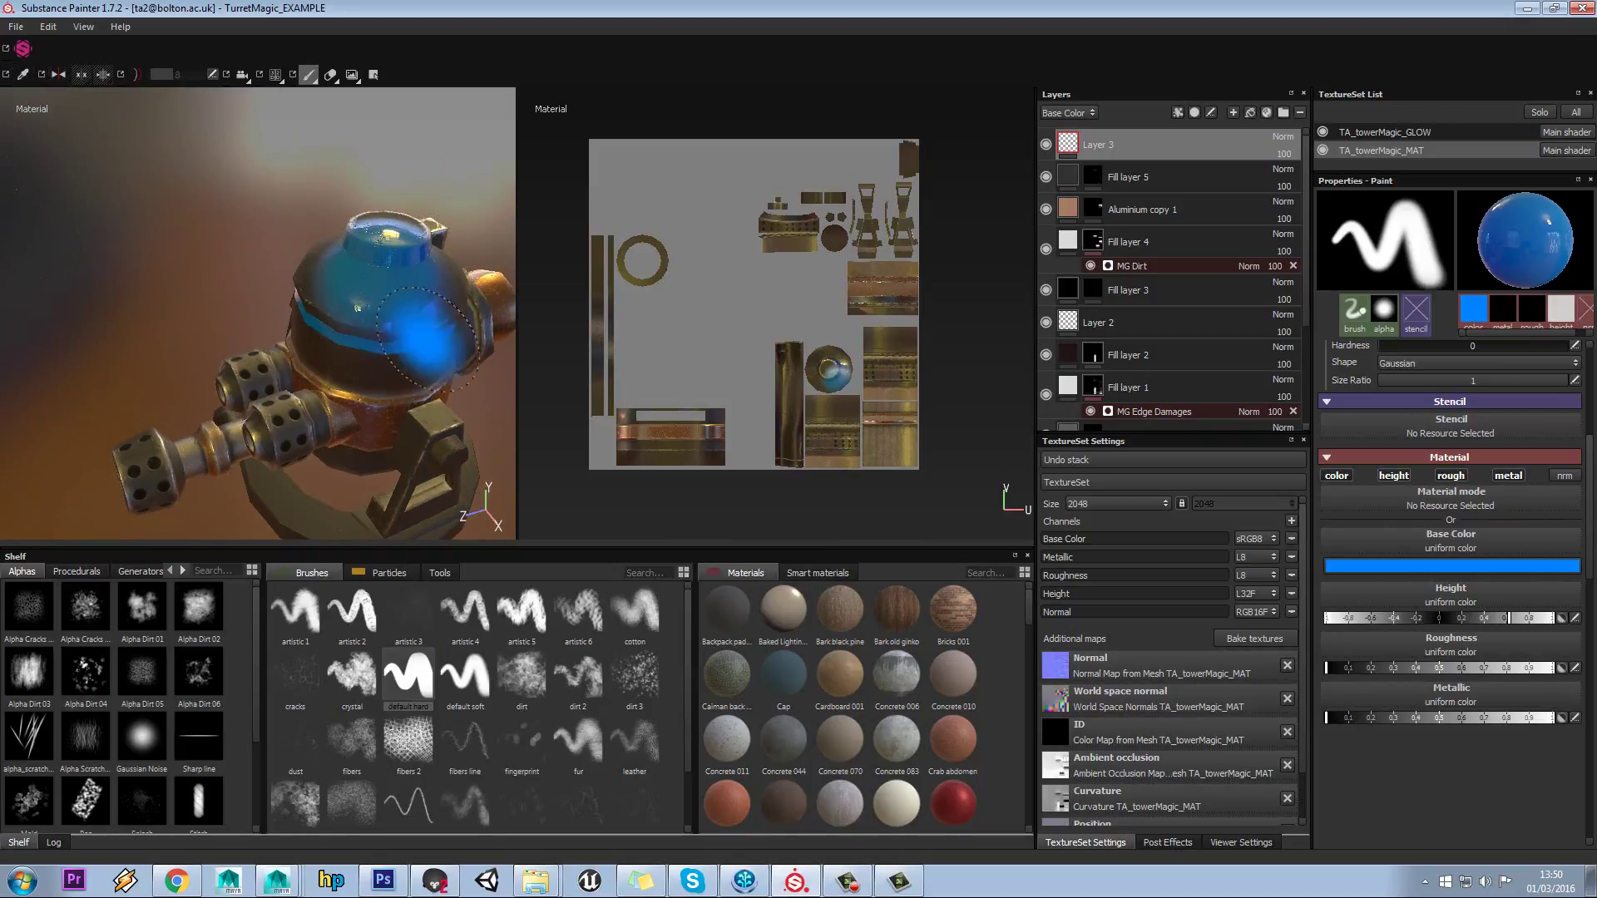
# - Change the brush's base color to red and paint the top of the turret's dome
pyautogui.keyDown('alt'); pyautogui.moveTo(449, 383); pyautogui.dragTo(351, 333); pyautogui.keyUp('alt')
pyautogui.scroll(4, 366, 358)
pyautogui.keyDown('alt'); pyautogui.moveTo(361, 350); pyautogui.dragTo(348, 371, button='middle'); pyautogui.keyUp('alt')
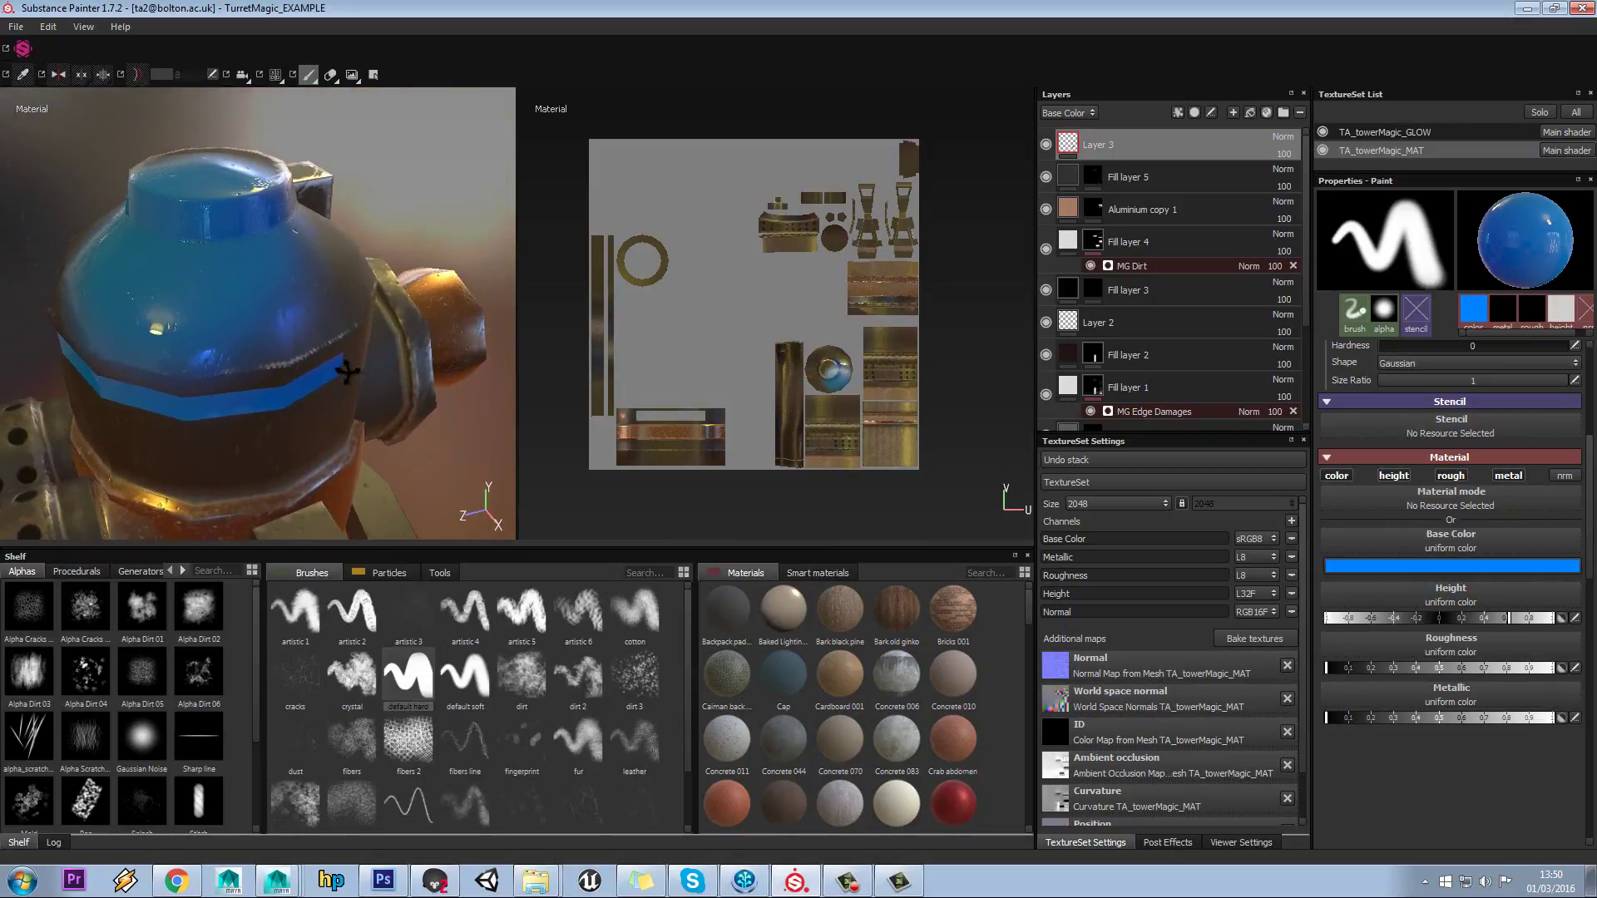
pyautogui.keyDown('alt'); pyautogui.moveTo(348, 371); pyautogui.dragTo(336, 377); pyautogui.keyUp('alt')
pyautogui.click(1398, 573)
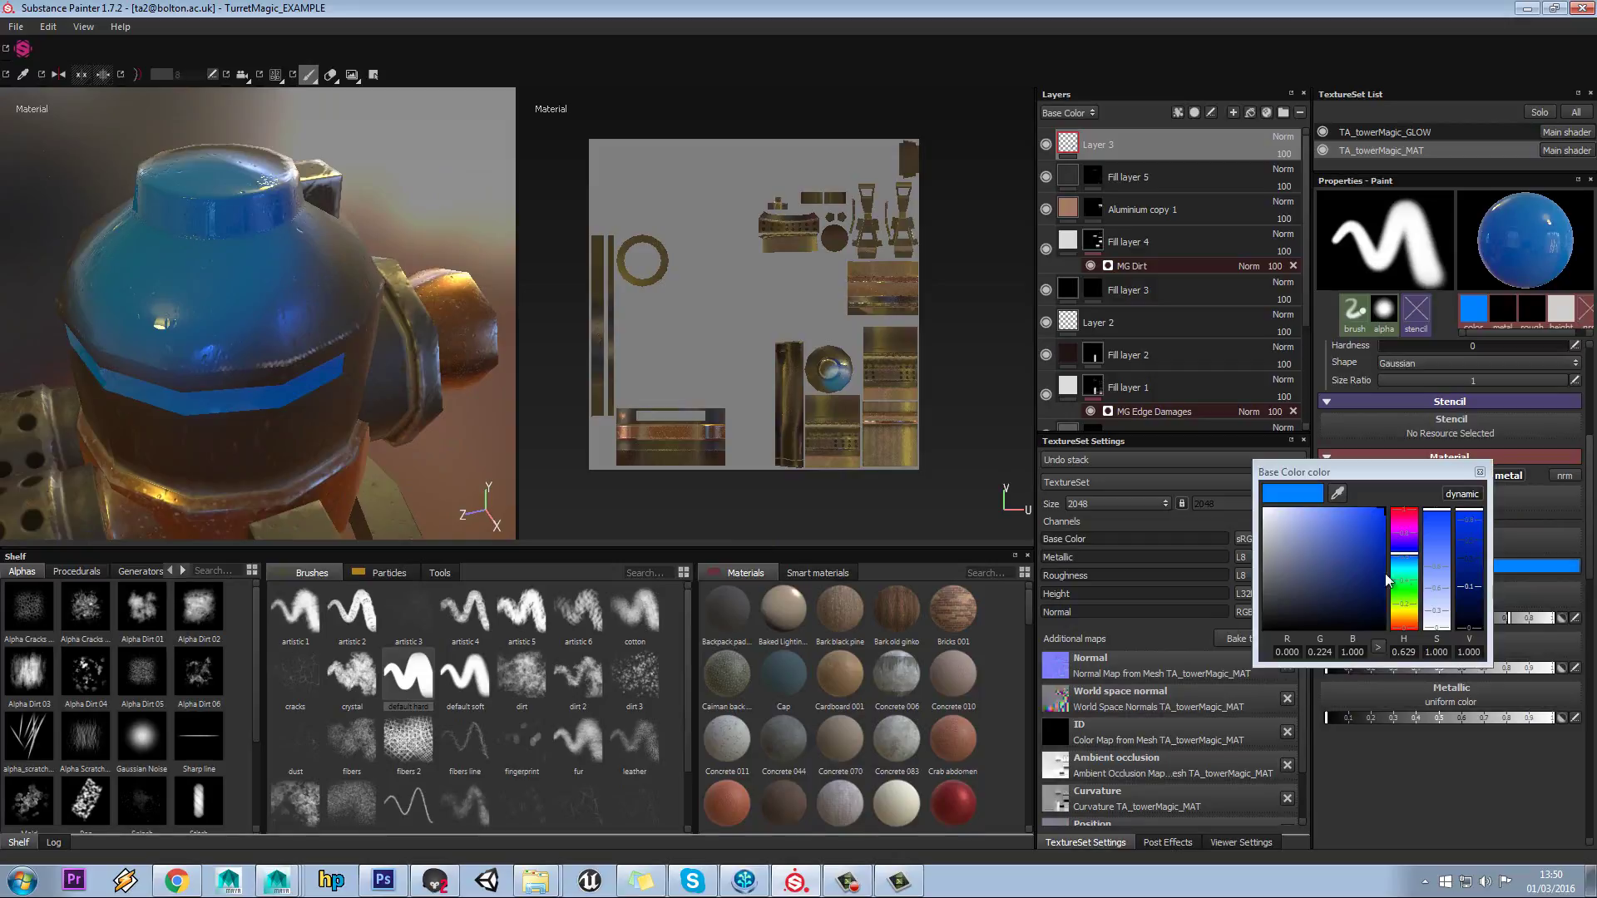
pyautogui.moveTo(1404, 550); pyautogui.dragTo(1404, 510)
pyautogui.click(1478, 473)
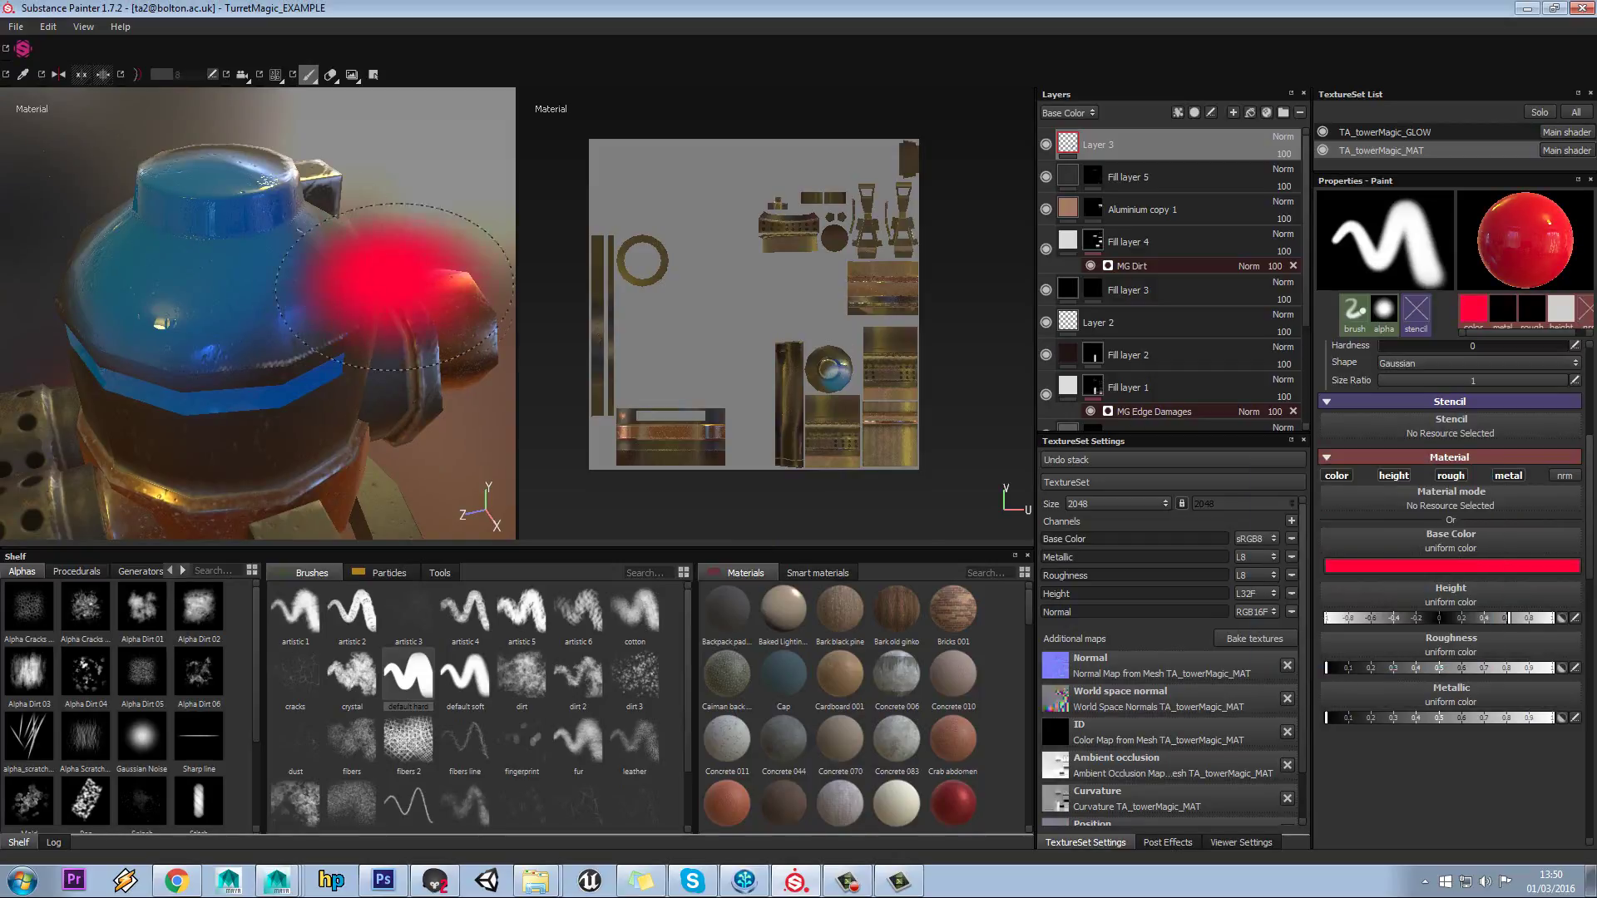
pyautogui.click(218, 229)
# - Set the brush's roughness to its maximum and paint red down the side of the turret's body
pyautogui.scroll(-3, 424, 332)
pyautogui.keyDown('alt'); pyautogui.moveTo(383, 357); pyautogui.dragTo(398, 336); pyautogui.keyUp('alt')
pyautogui.click(1439, 668)
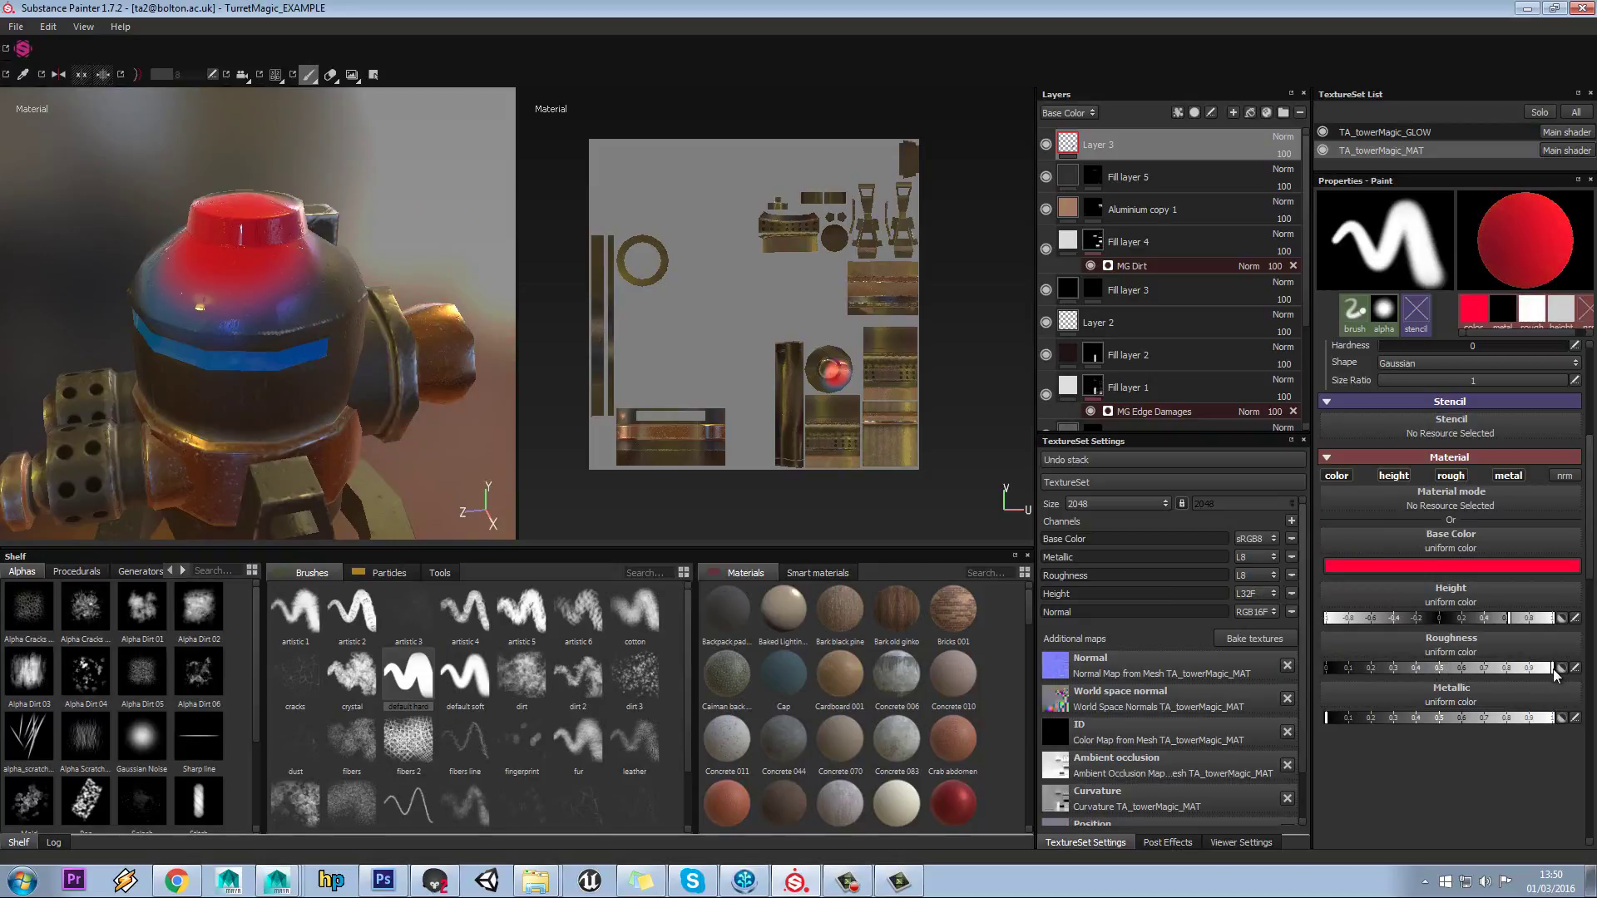
pyautogui.keyDown('alt'); pyautogui.moveTo(366, 349); pyautogui.dragTo(293, 362); pyautogui.keyUp('alt')
pyautogui.click(287, 378)
pyautogui.moveTo(432, 421)
pyautogui.keyDown('alt'); pyautogui.mouseDown()
pyautogui.moveTo(485, 424)
pyautogui.moveTo(499, 391)
pyautogui.moveTo(449, 395)
pyautogui.mouseUp(); pyautogui.keyUp('alt')
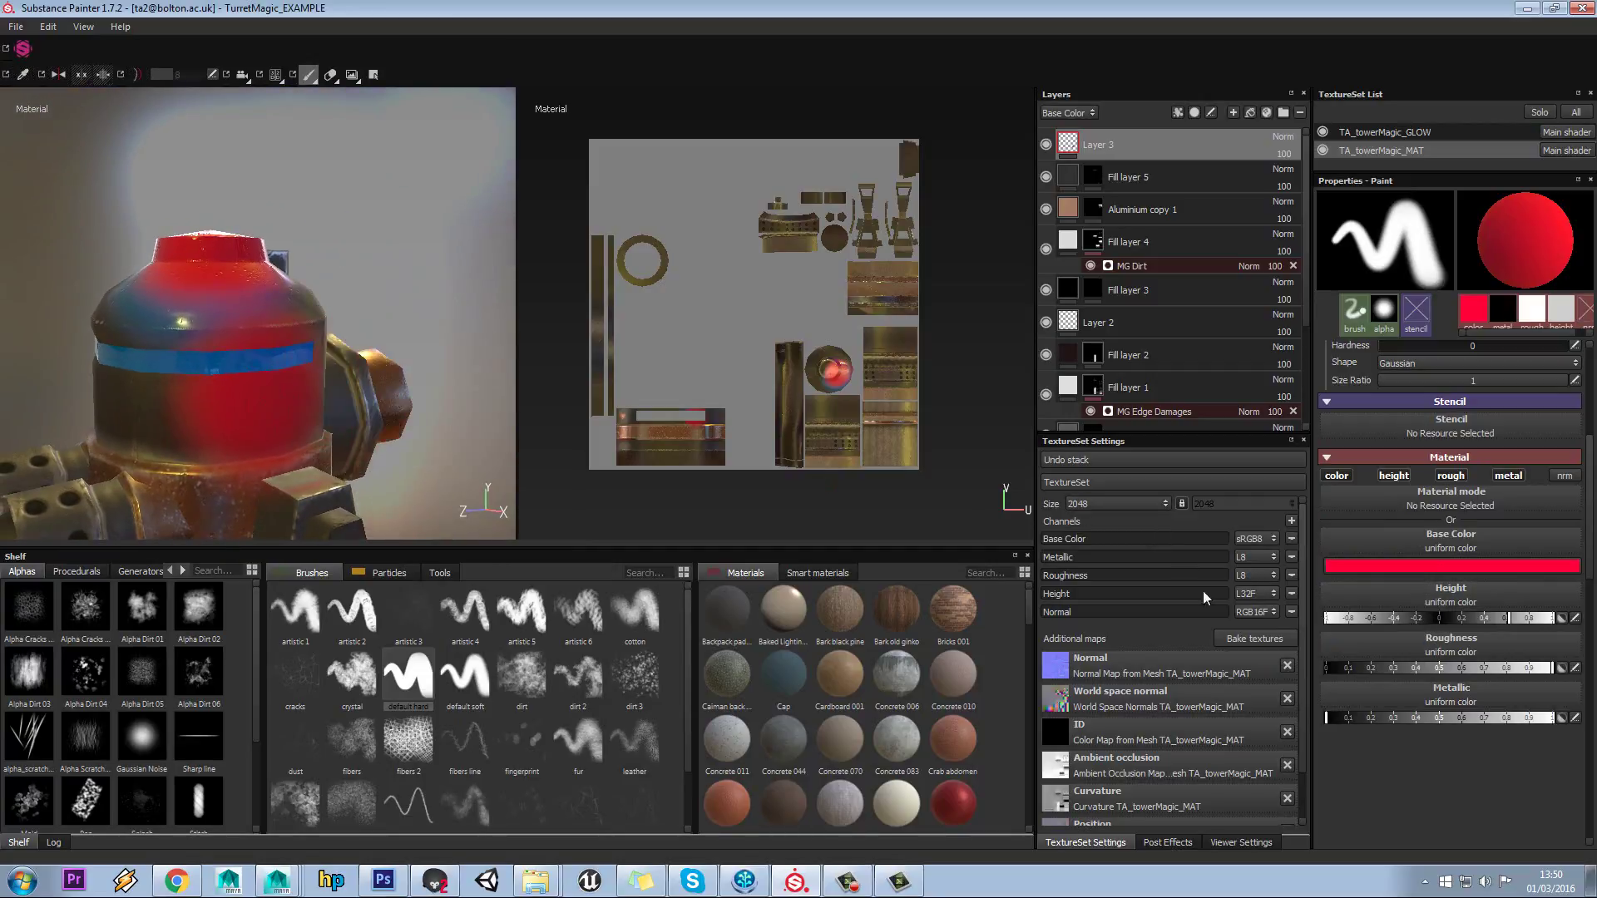
# - Delete the painted Layer 3 from the top of the layer stack
pyautogui.keyDown('alt'); pyautogui.moveTo(374, 262); pyautogui.dragTo(275, 345); pyautogui.keyUp('alt')
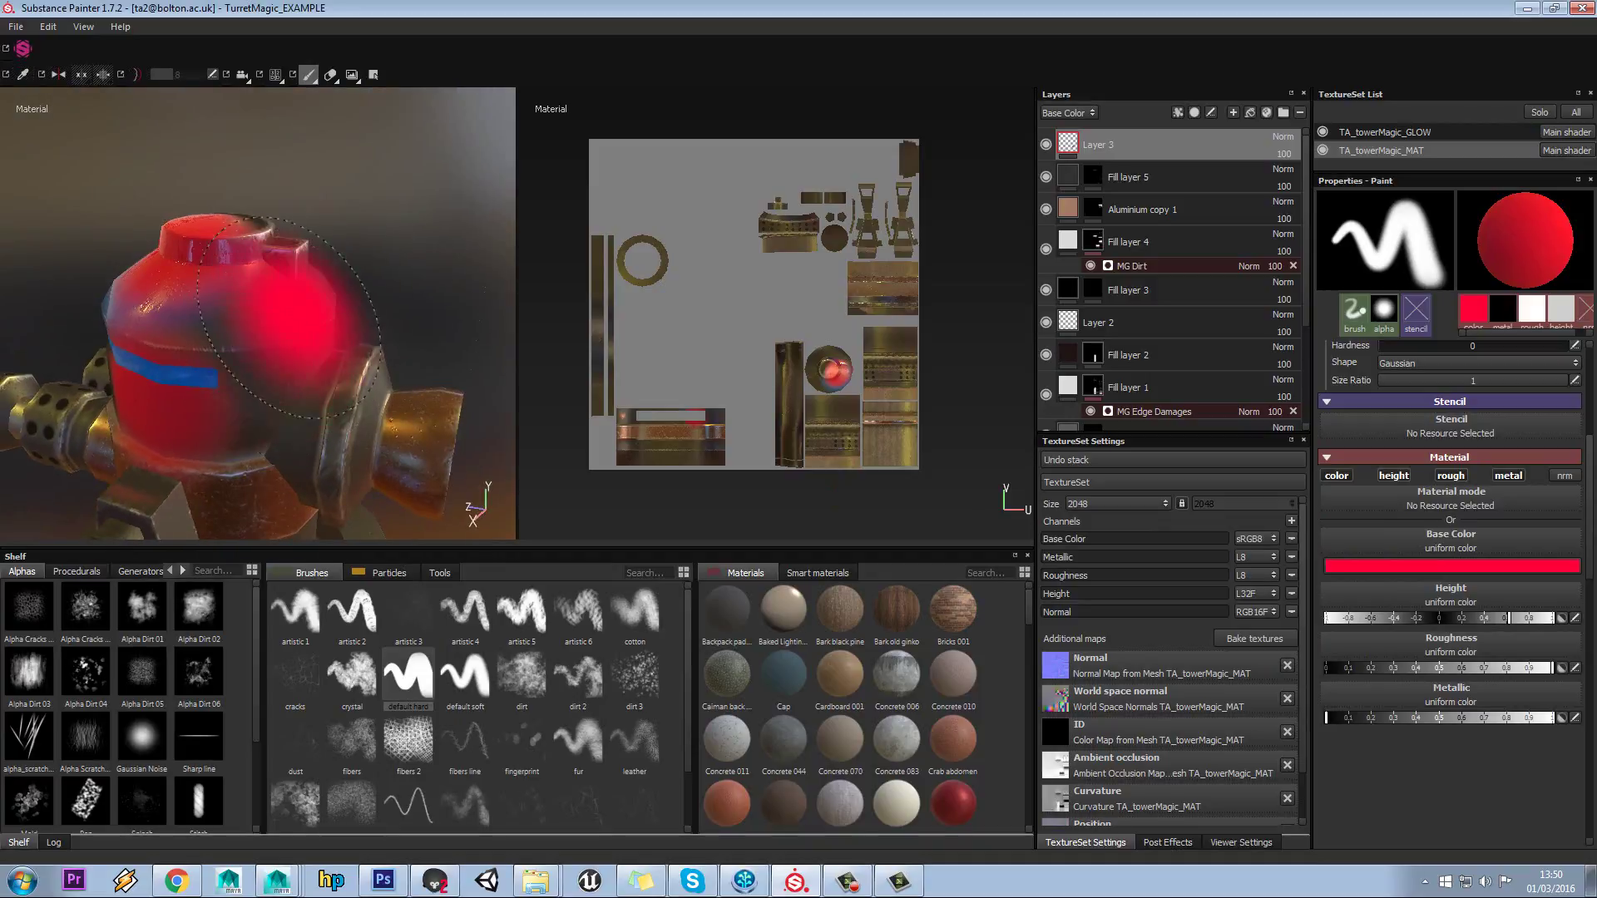
pyautogui.keyDown('alt'); pyautogui.moveTo(288, 318); pyautogui.dragTo(212, 358); pyautogui.keyUp('alt')
pyautogui.scroll(-3, 314, 353)
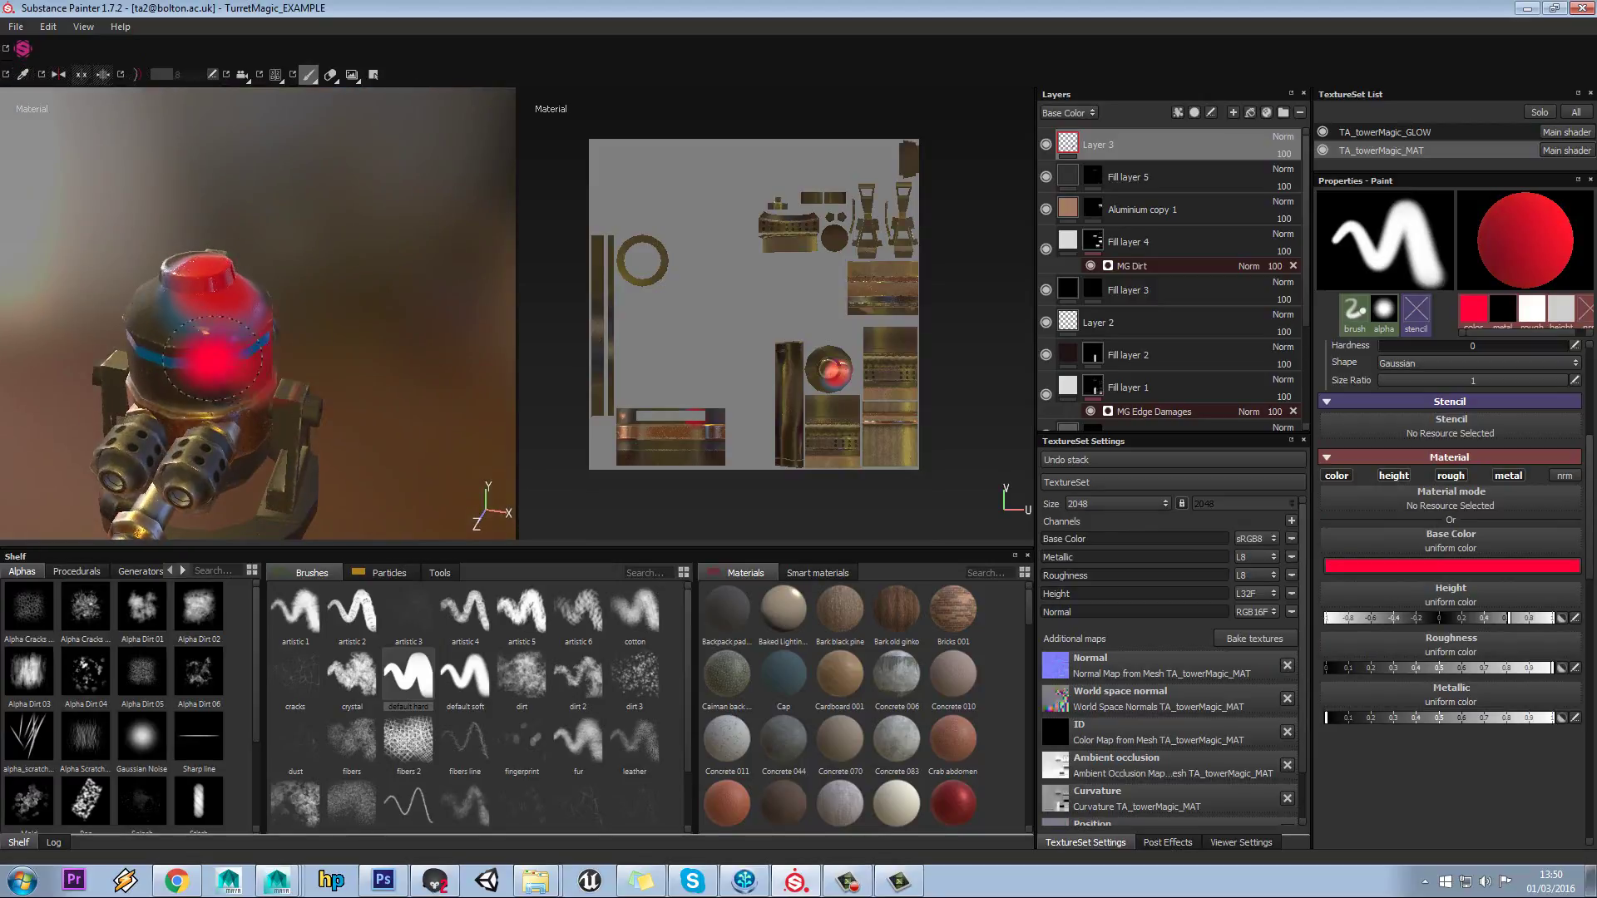
pyautogui.keyDown('alt'); pyautogui.moveTo(212, 359); pyautogui.dragTo(310, 399, button='middle'); pyautogui.keyUp('alt')
pyautogui.scroll(2, 308, 391)
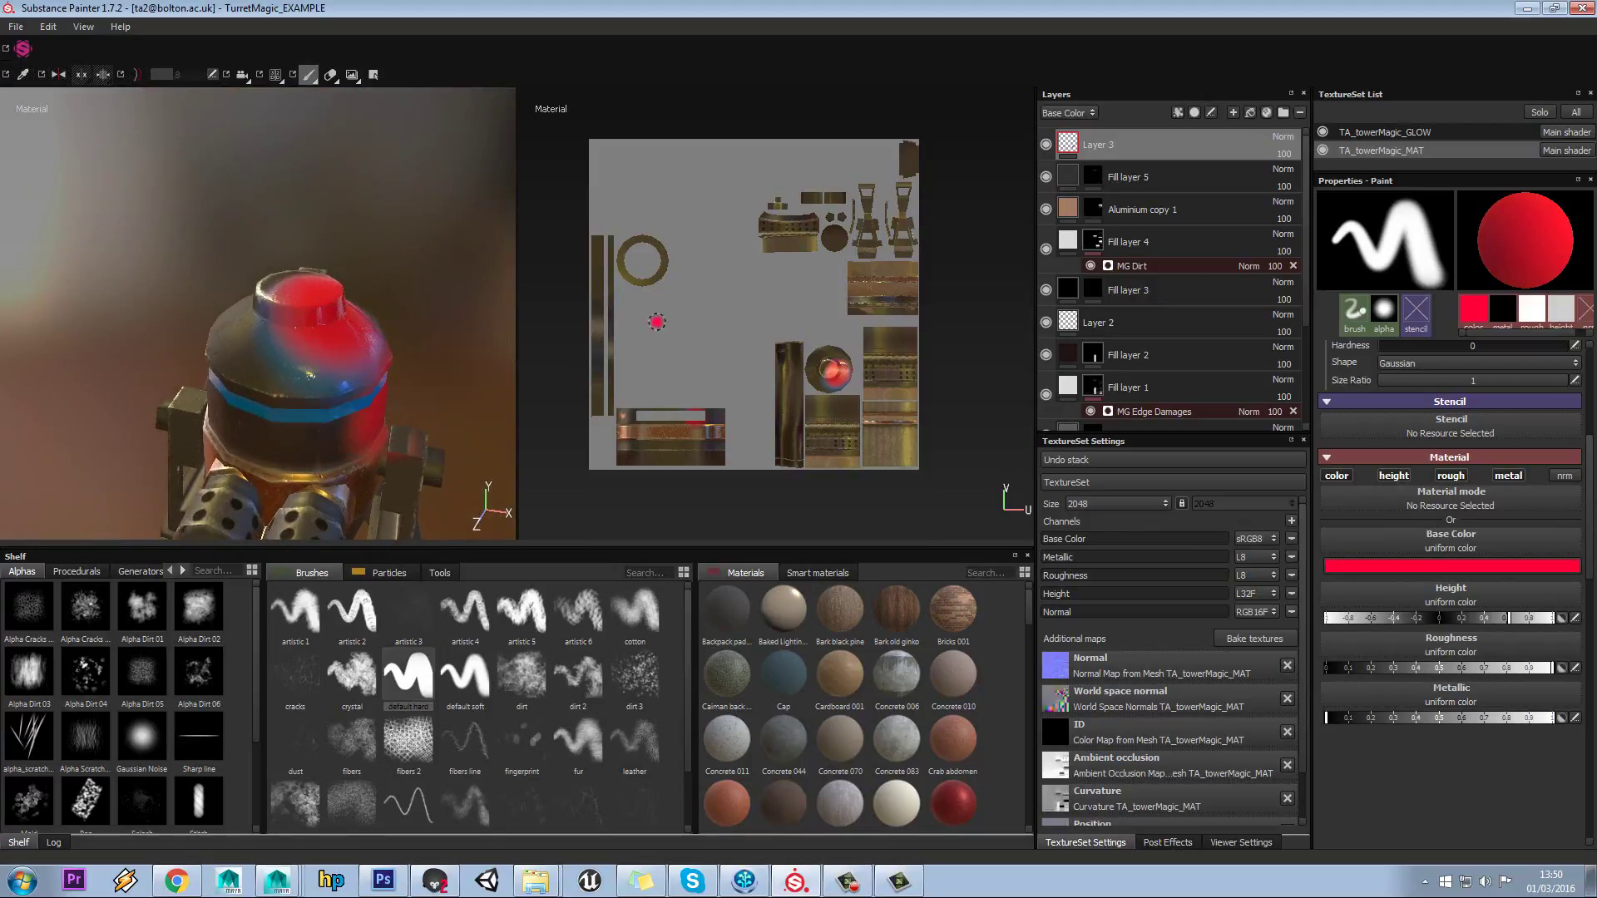
pyautogui.click(1105, 213)
pyautogui.click(1107, 152)
pyautogui.rightClick(1139, 153)
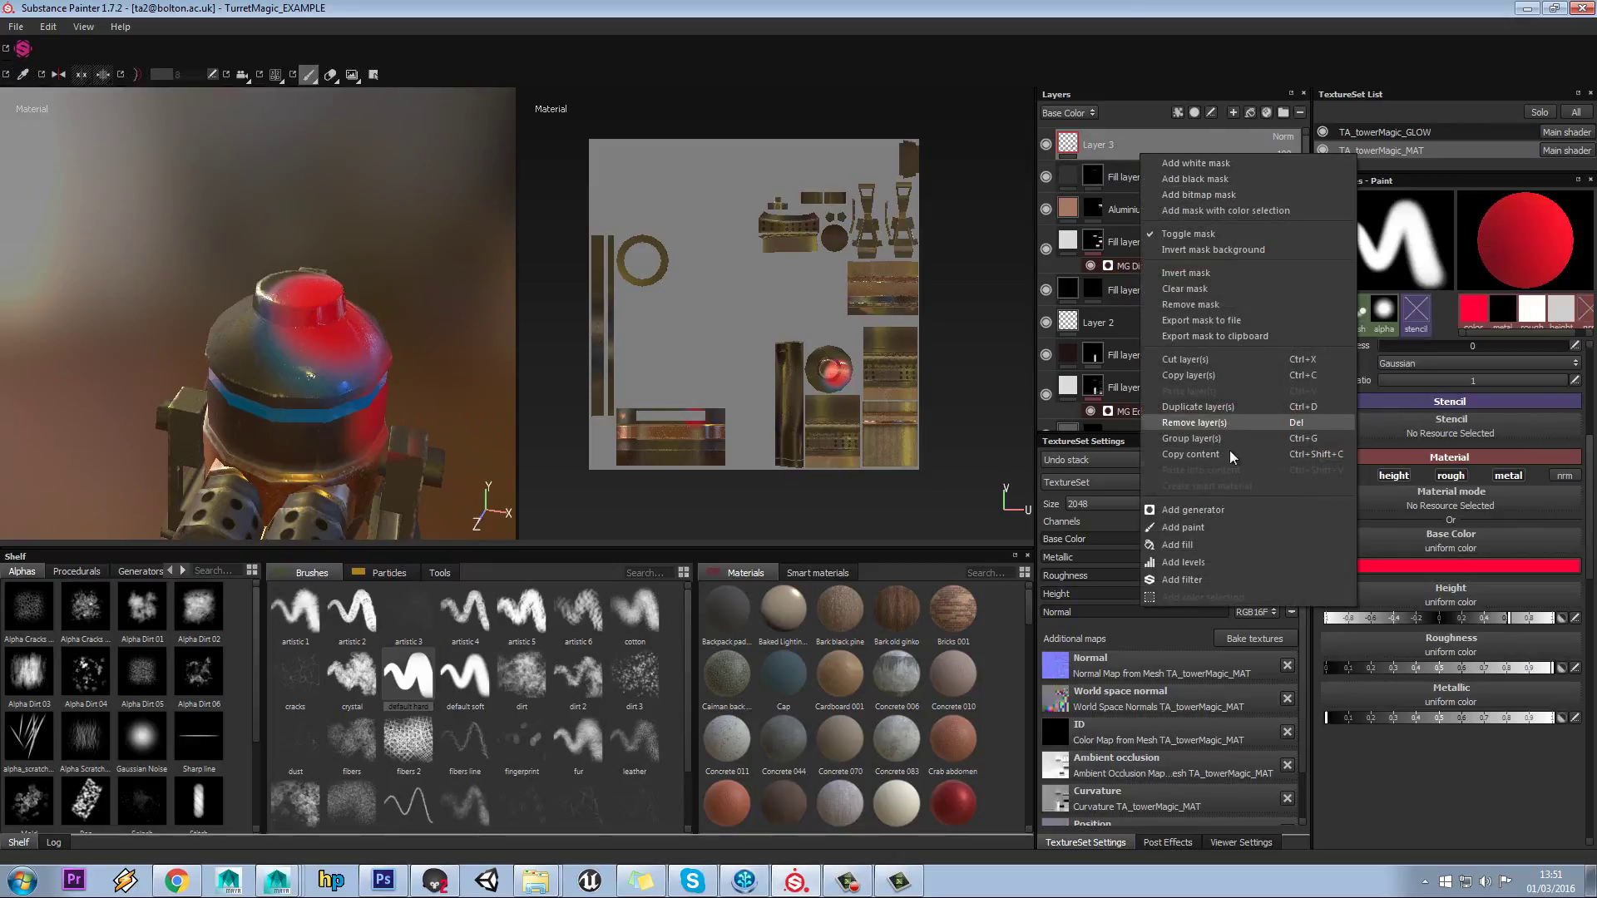
pyautogui.click(1076, 148)
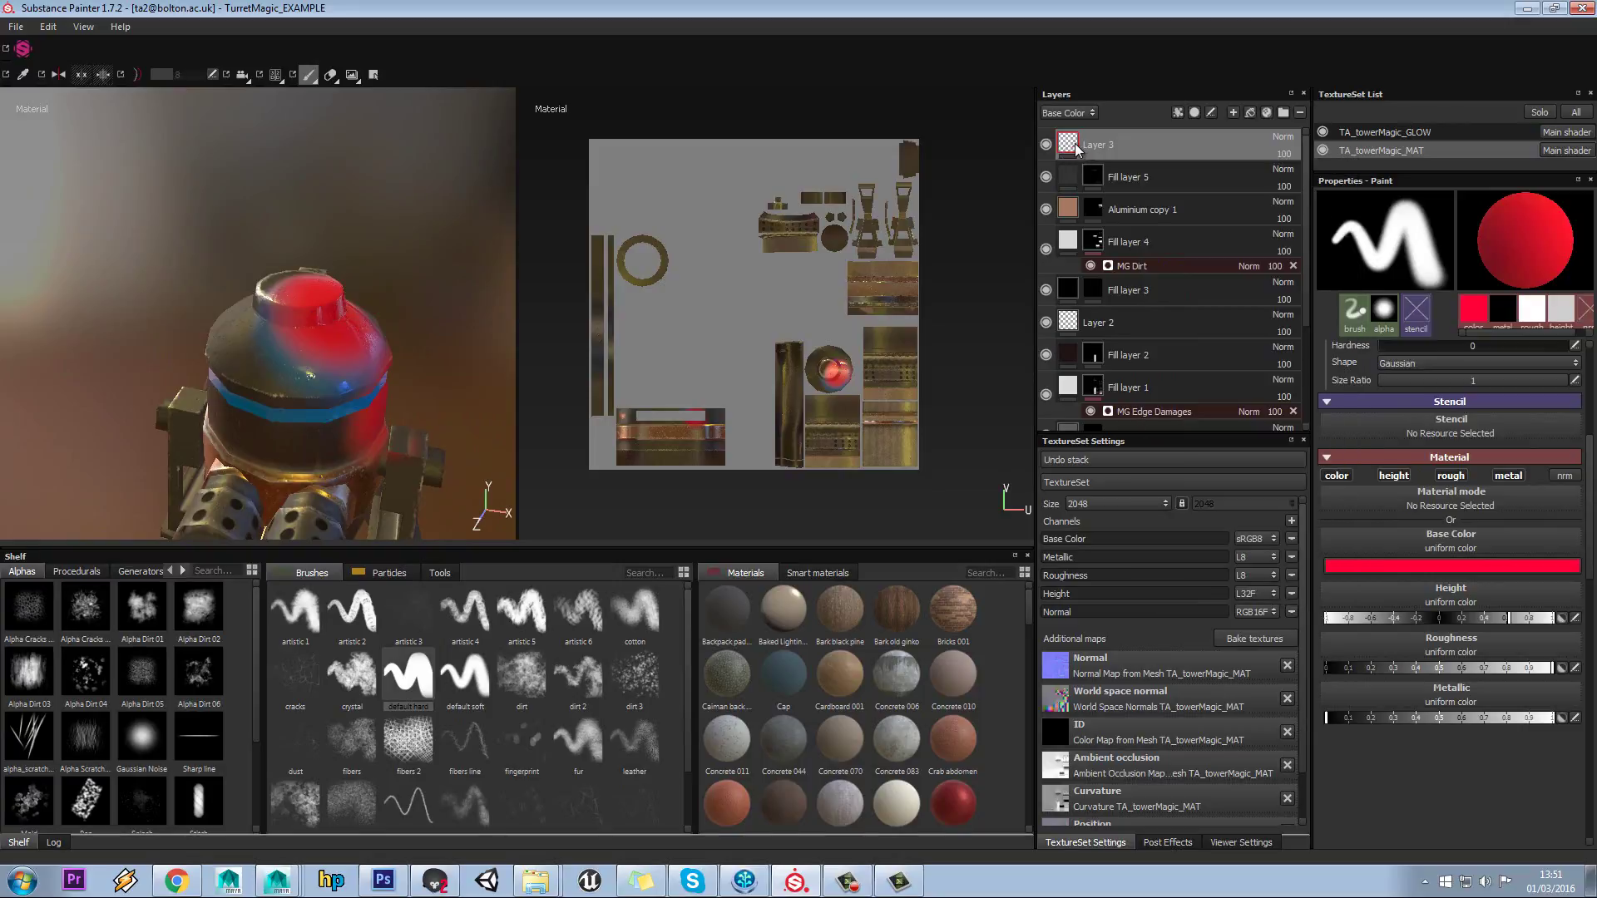
pyautogui.press('Delete')
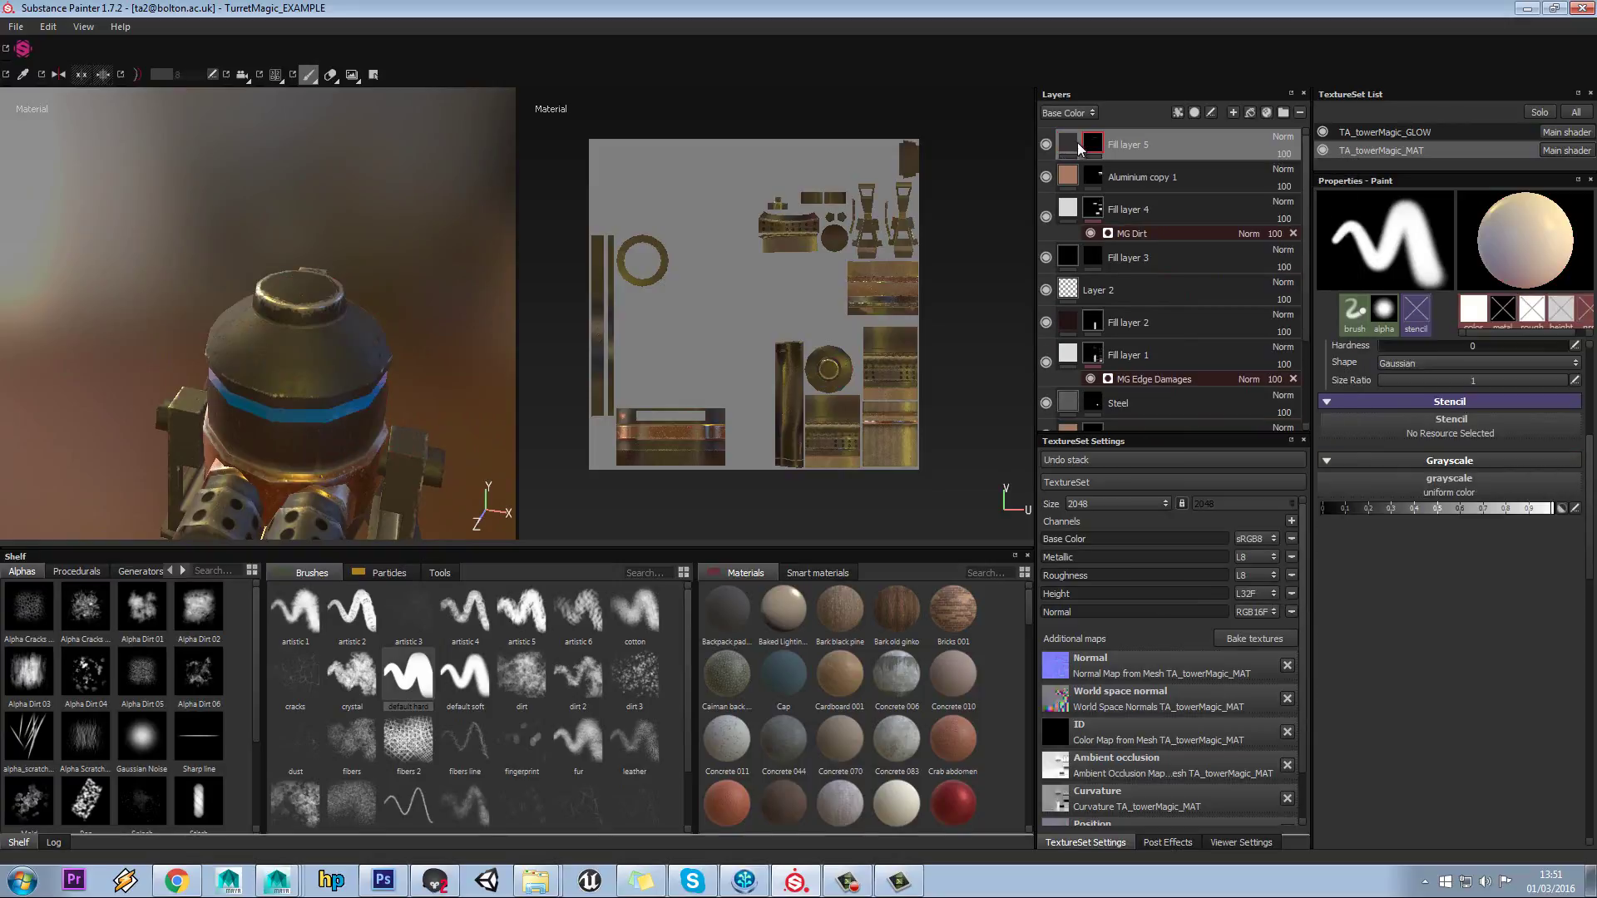
# - Add a fill layer above Fill layer 5 and assign it the Silk Generic material
pyautogui.click(1233, 114)
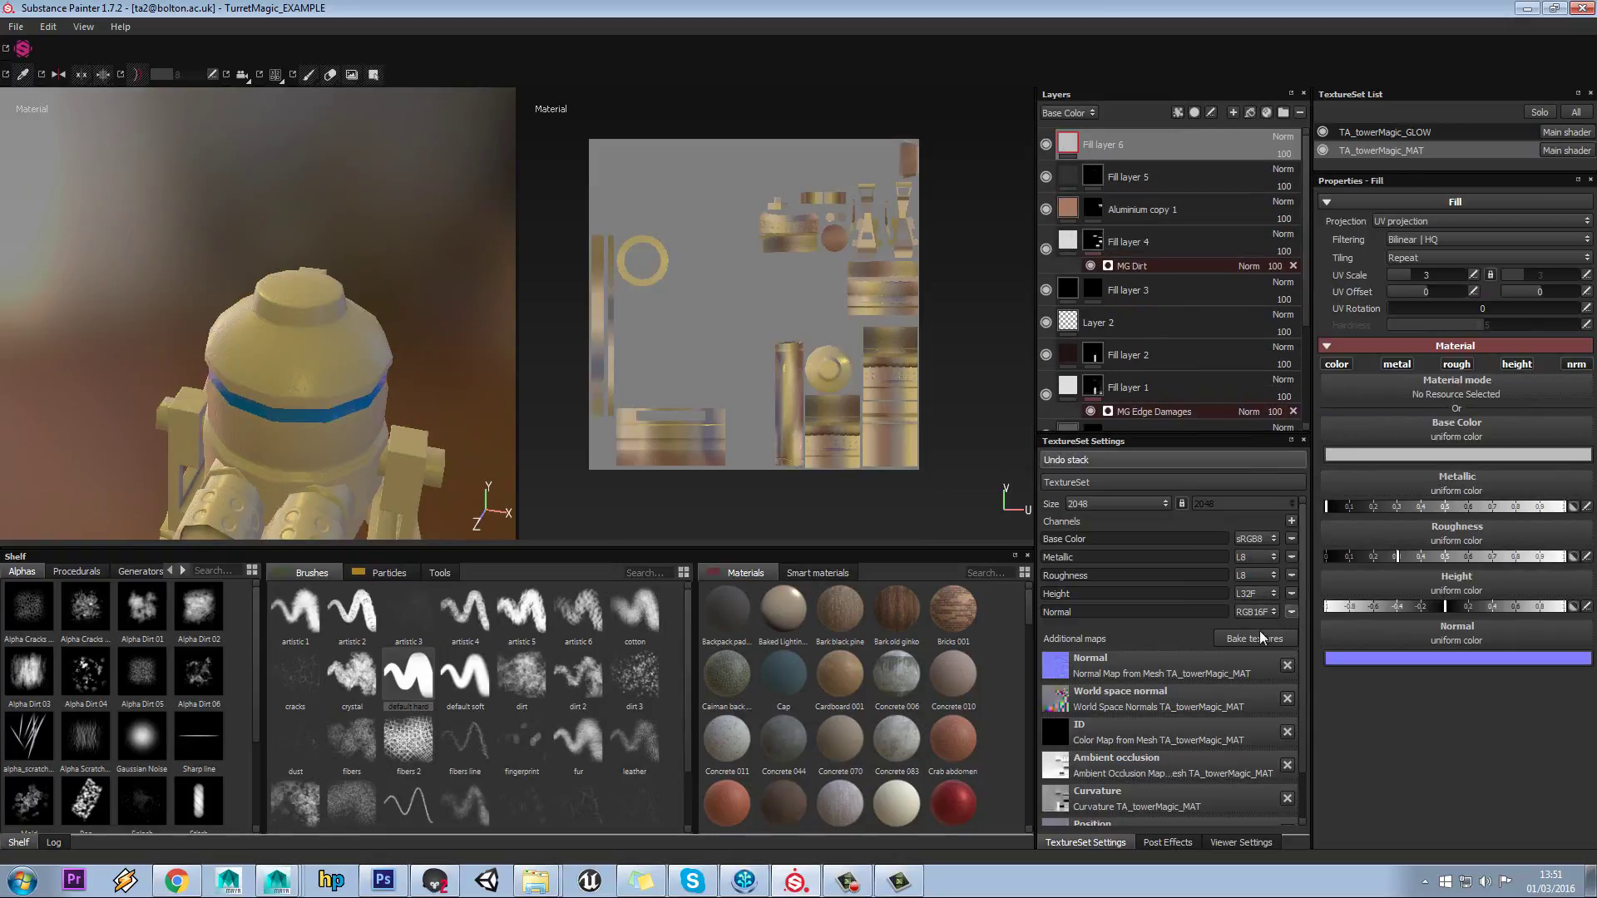
pyautogui.moveTo(1030, 613)
pyautogui.mouseDown()
pyautogui.moveTo(1031, 664)
pyautogui.moveTo(1030, 607)
pyautogui.mouseUp()
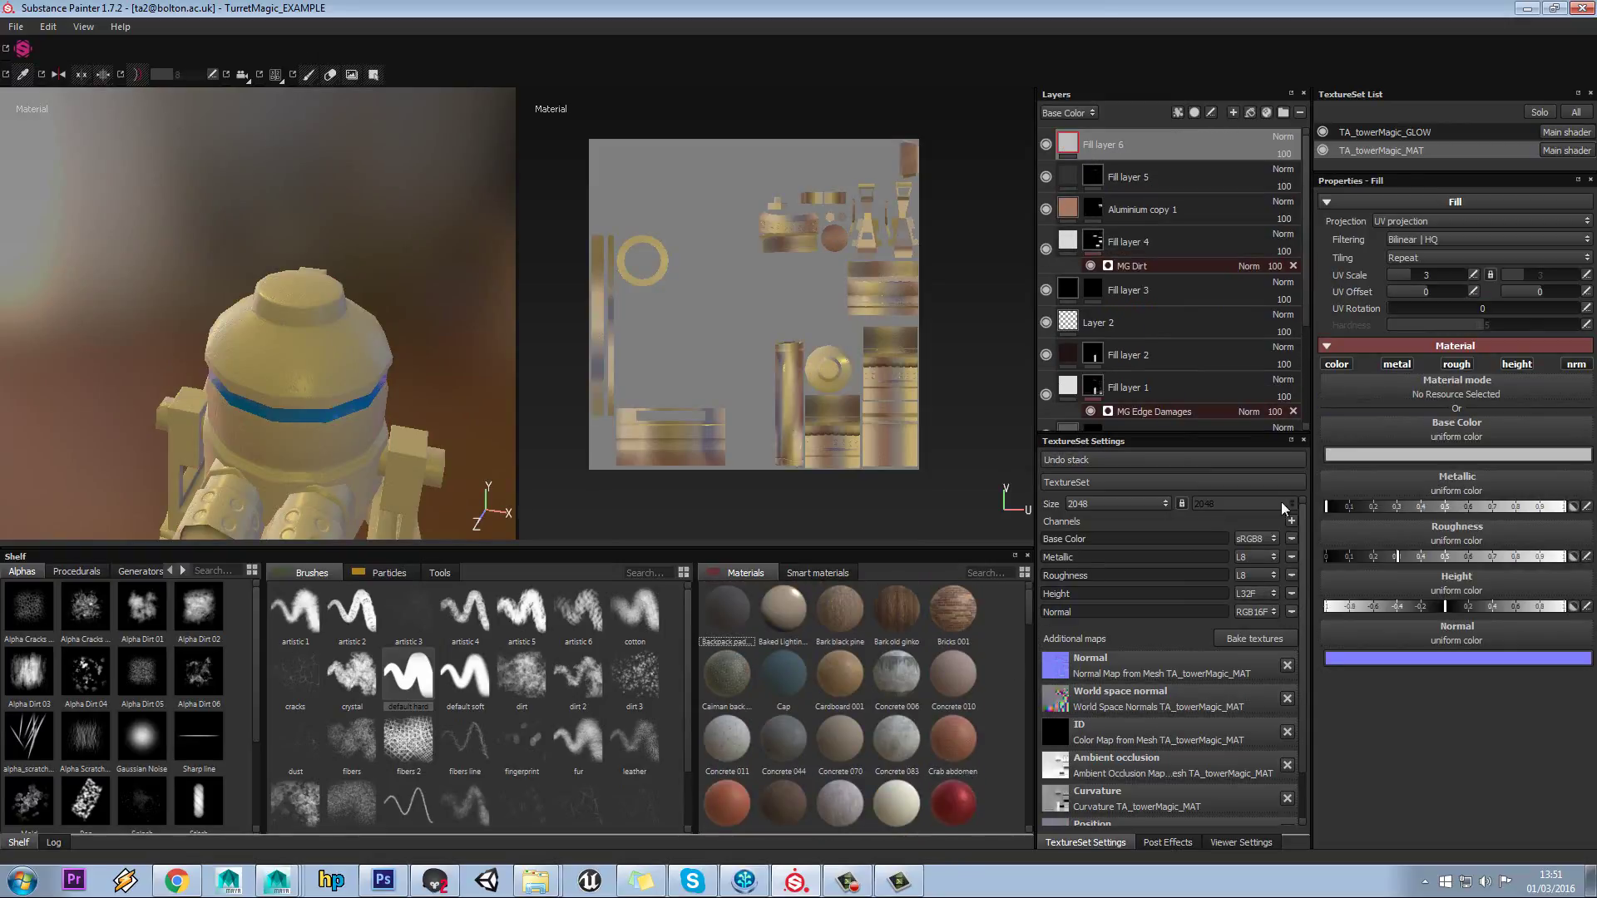
pyautogui.click(1429, 393)
pyautogui.click(1541, 542)
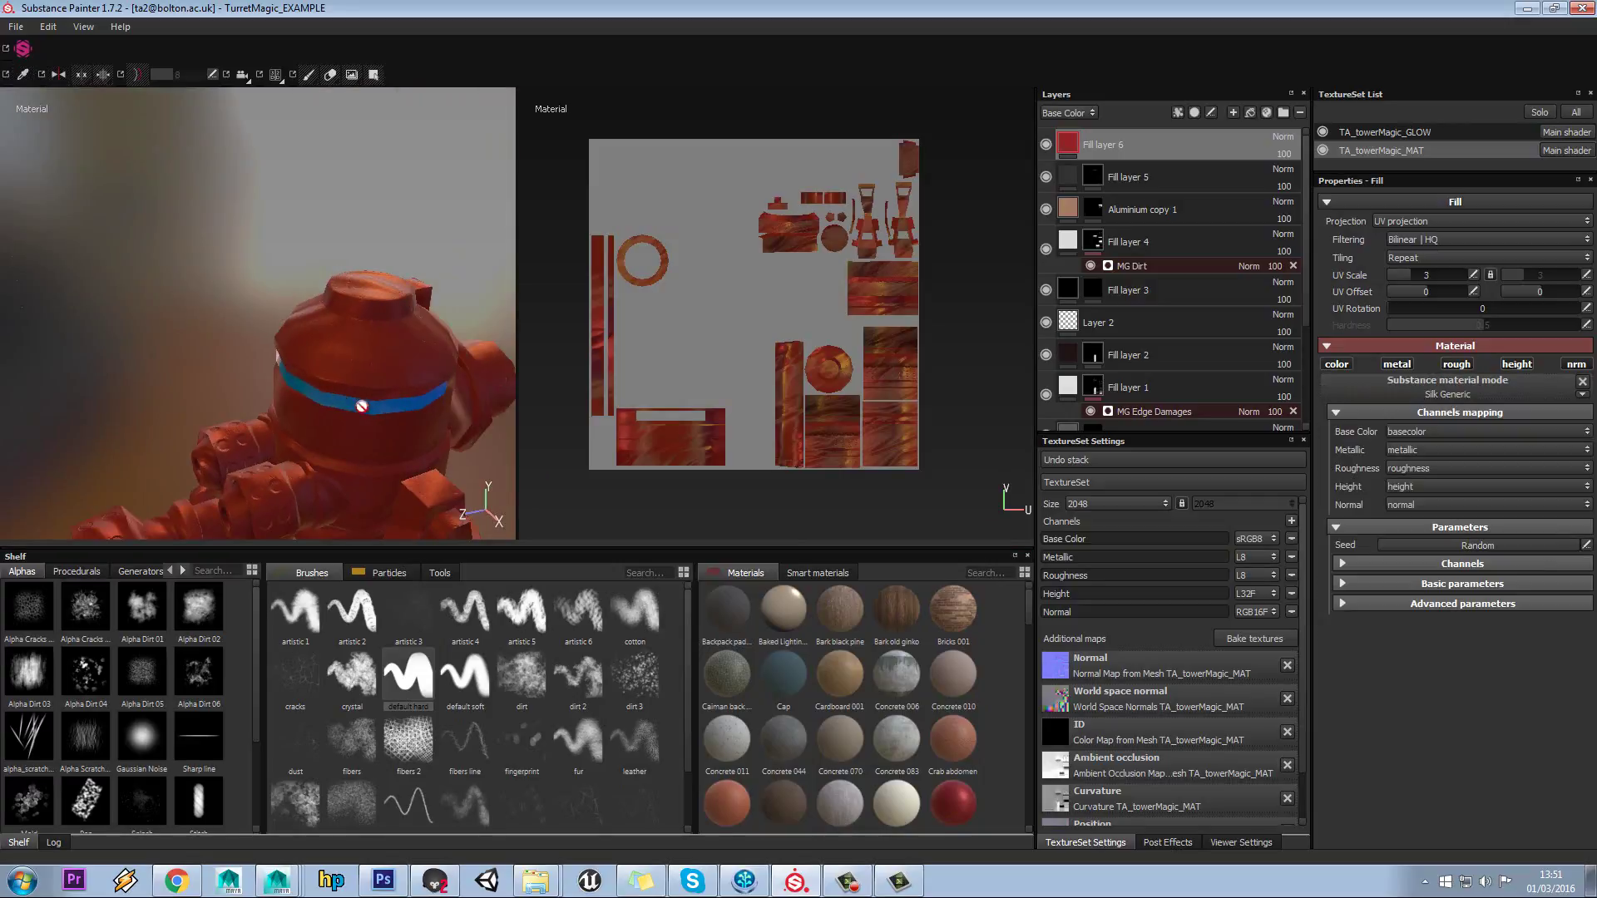
# - Add a black mask to the red silk fill layer and paint white on it over the turret's dome
pyautogui.rightClick(1111, 151)
pyautogui.click(1164, 174)
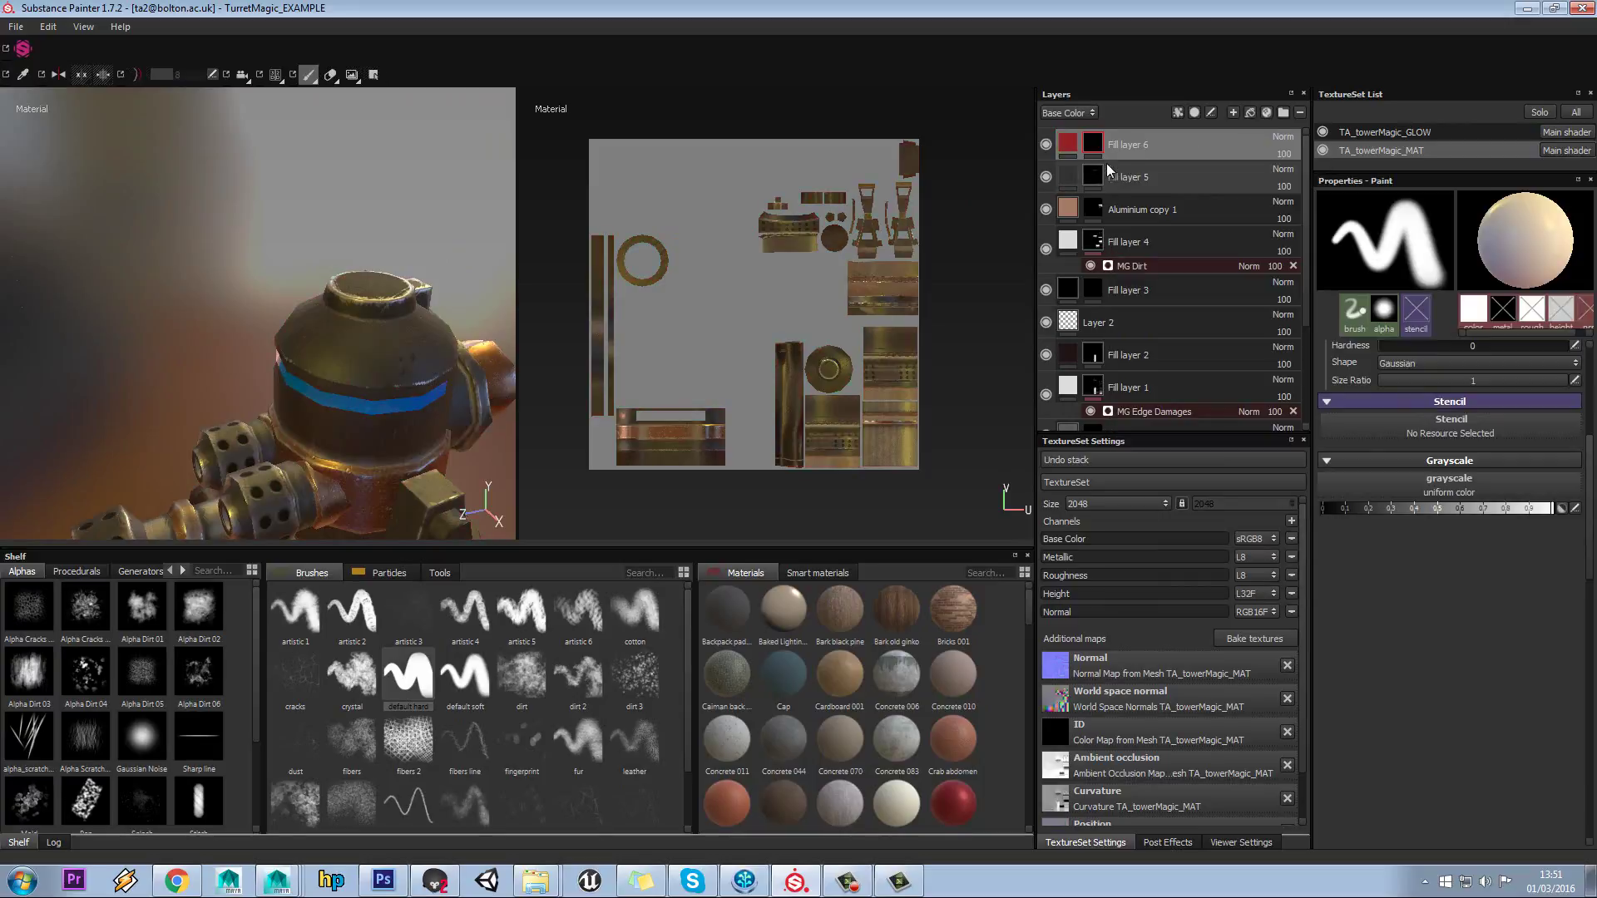
pyautogui.scroll(1, 409, 371)
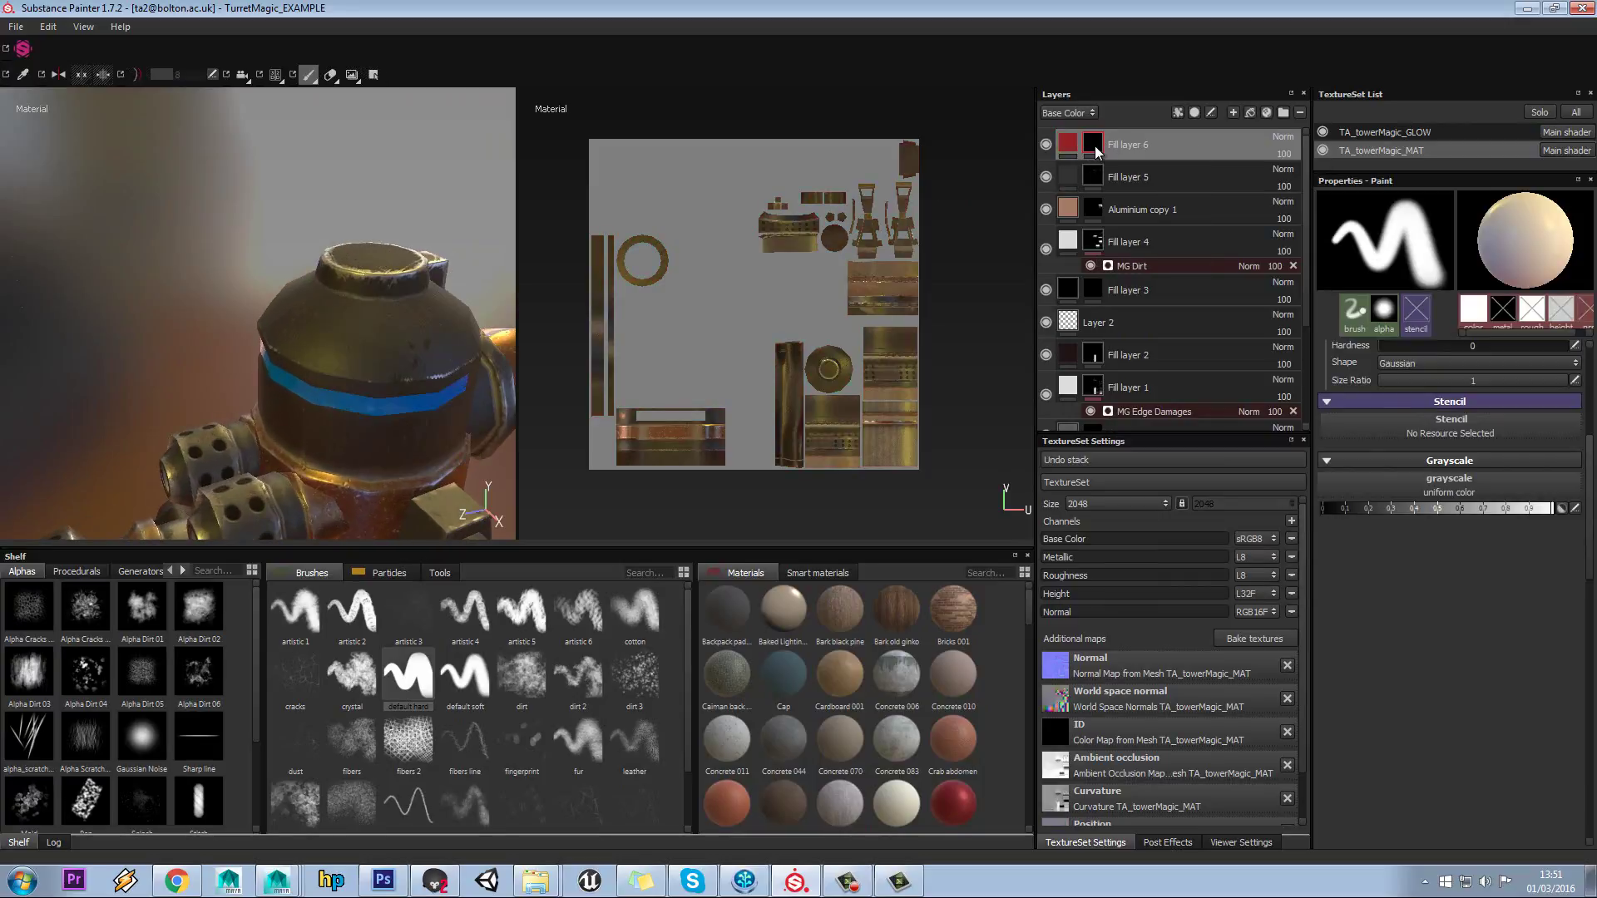
pyautogui.keyDown('alt'); pyautogui.click(1095, 150); pyautogui.keyUp('alt')
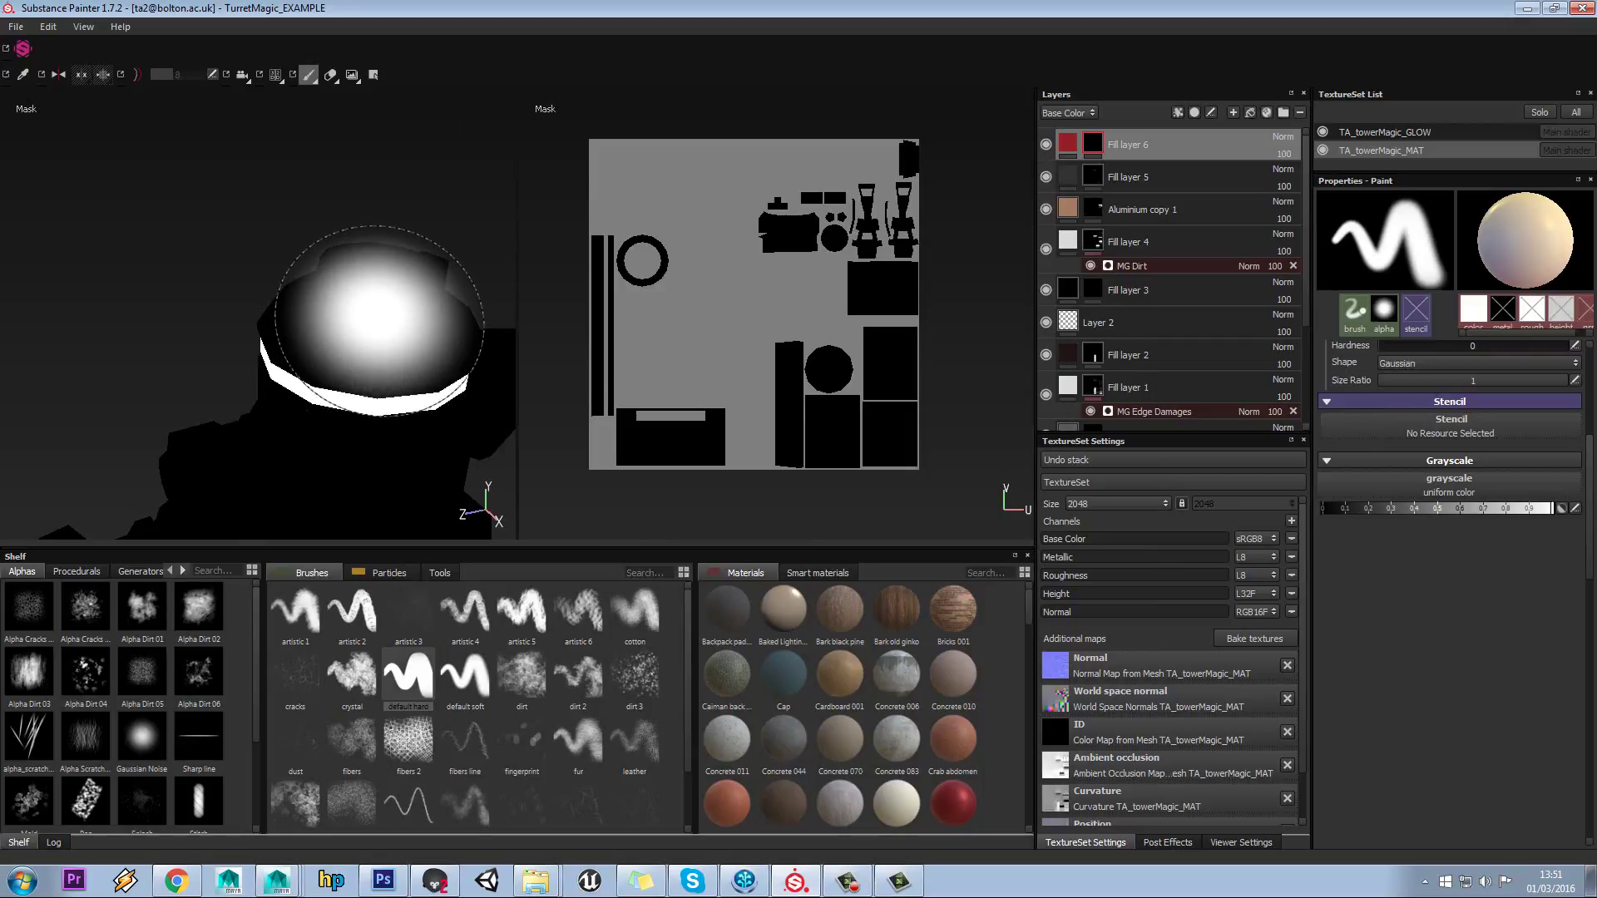
pyautogui.click(1070, 147)
pyautogui.moveTo(457, 269)
pyautogui.keyDown('alt'); pyautogui.mouseDown()
pyautogui.moveTo(278, 278)
pyautogui.moveTo(267, 228)
pyautogui.moveTo(233, 224)
pyautogui.mouseUp(); pyautogui.keyUp('alt')
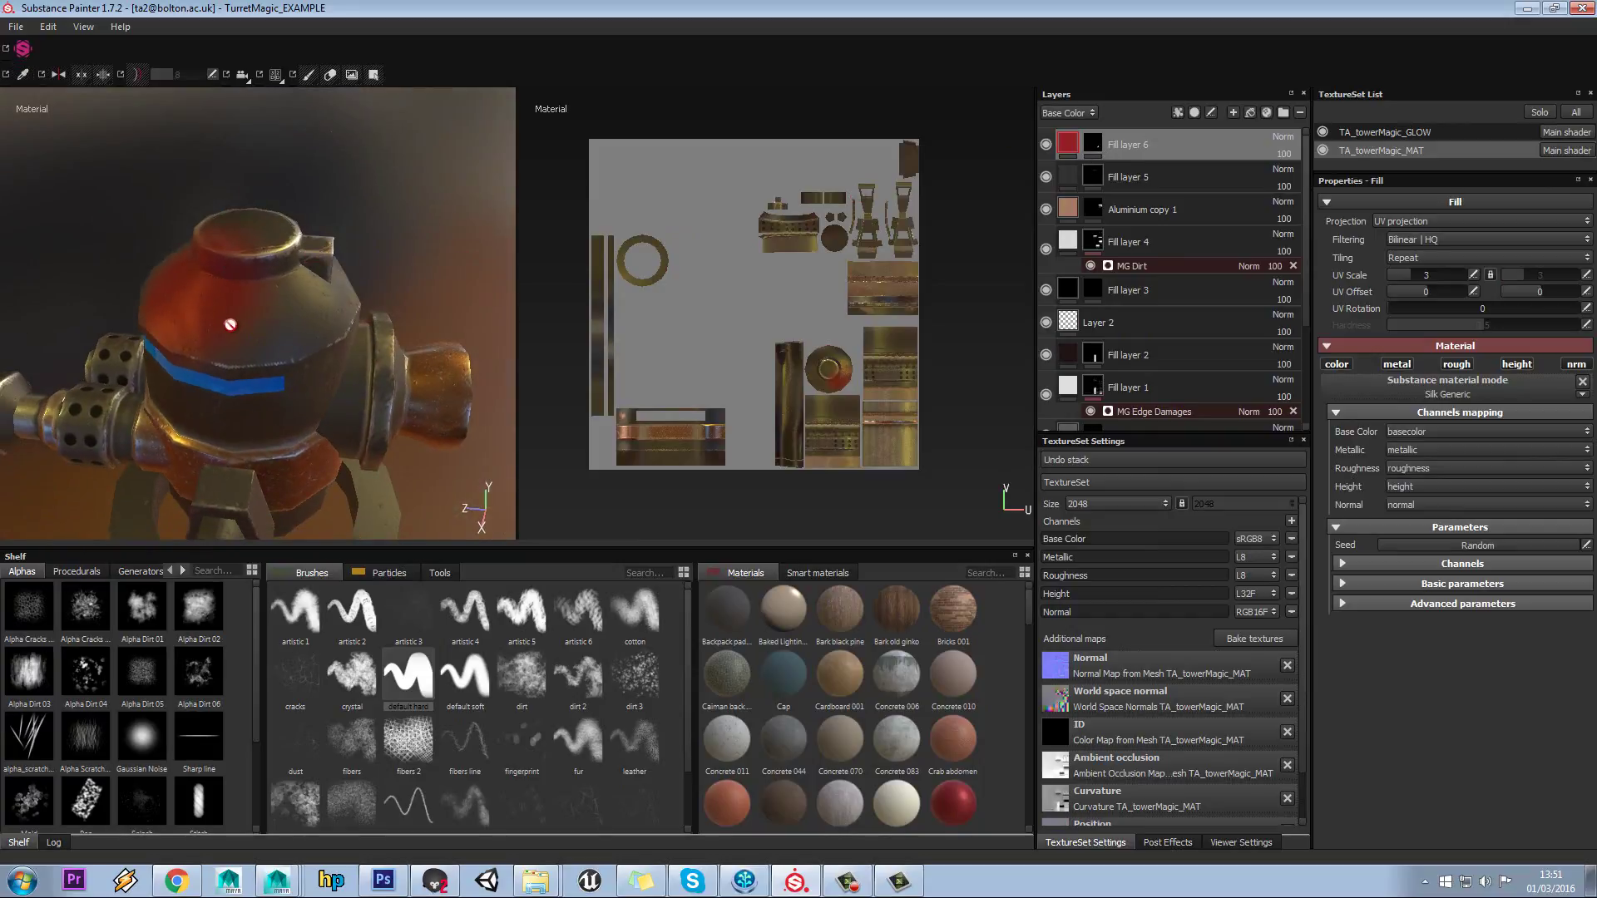
pyautogui.keyDown('alt'); pyautogui.moveTo(396, 322); pyautogui.dragTo(481, 291); pyautogui.keyUp('alt')
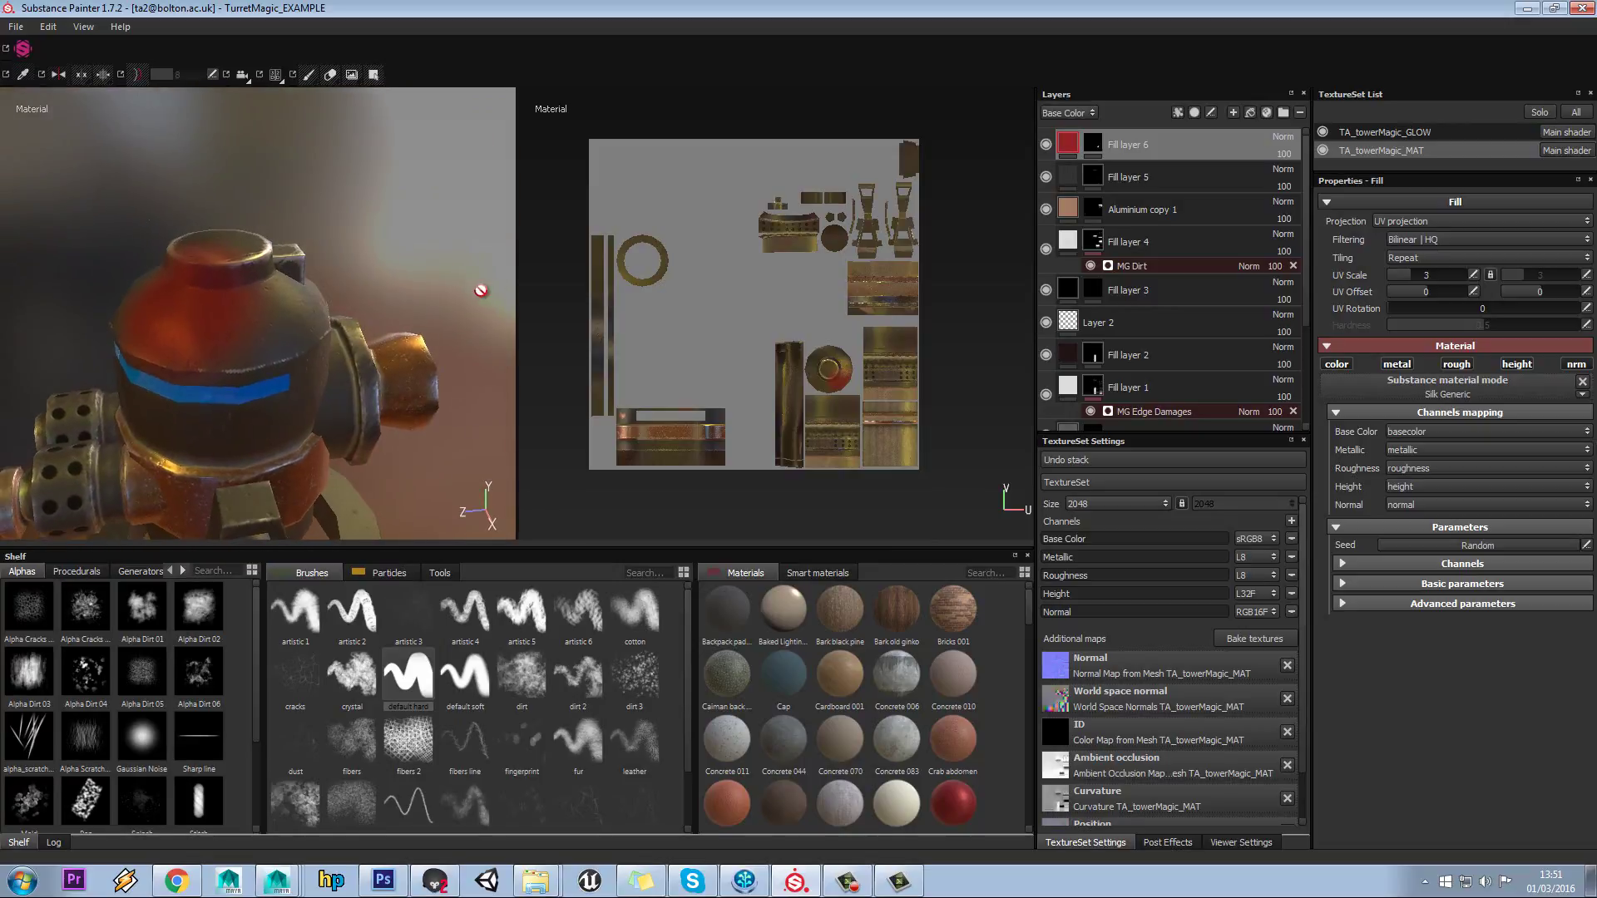
# - Paint black on Fill layer 6's mask with the artistic 5 brush to erase part of the red on the dome
pyautogui.click(1094, 145)
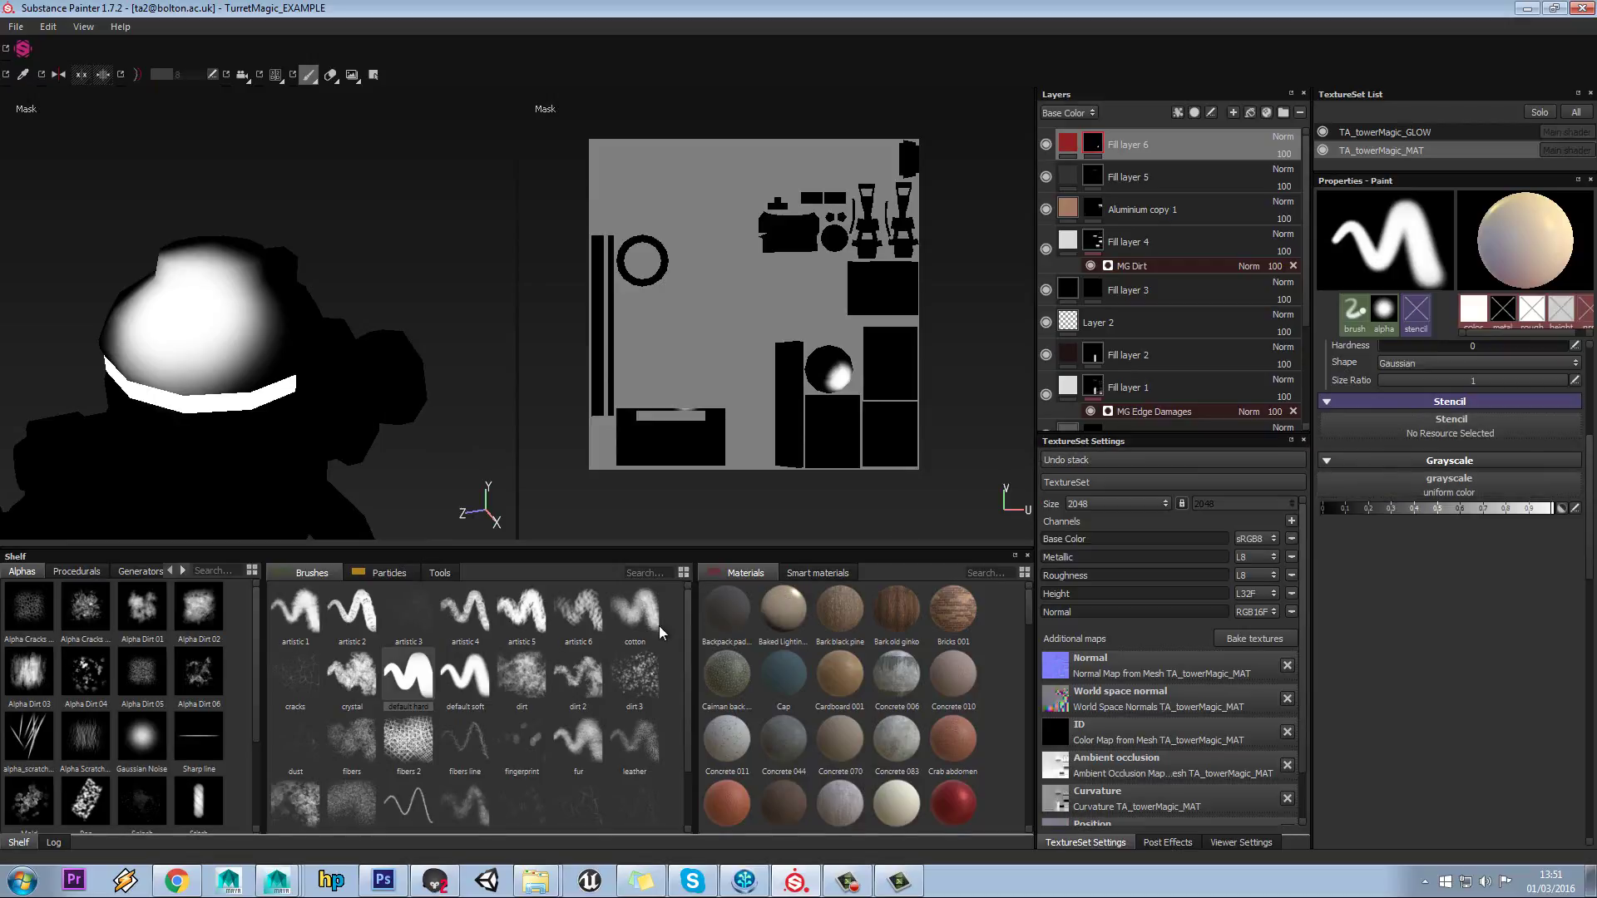
pyautogui.click(522, 611)
pyautogui.keyDown('alt'); pyautogui.moveTo(238, 329); pyautogui.dragTo(207, 320); pyautogui.keyUp('alt')
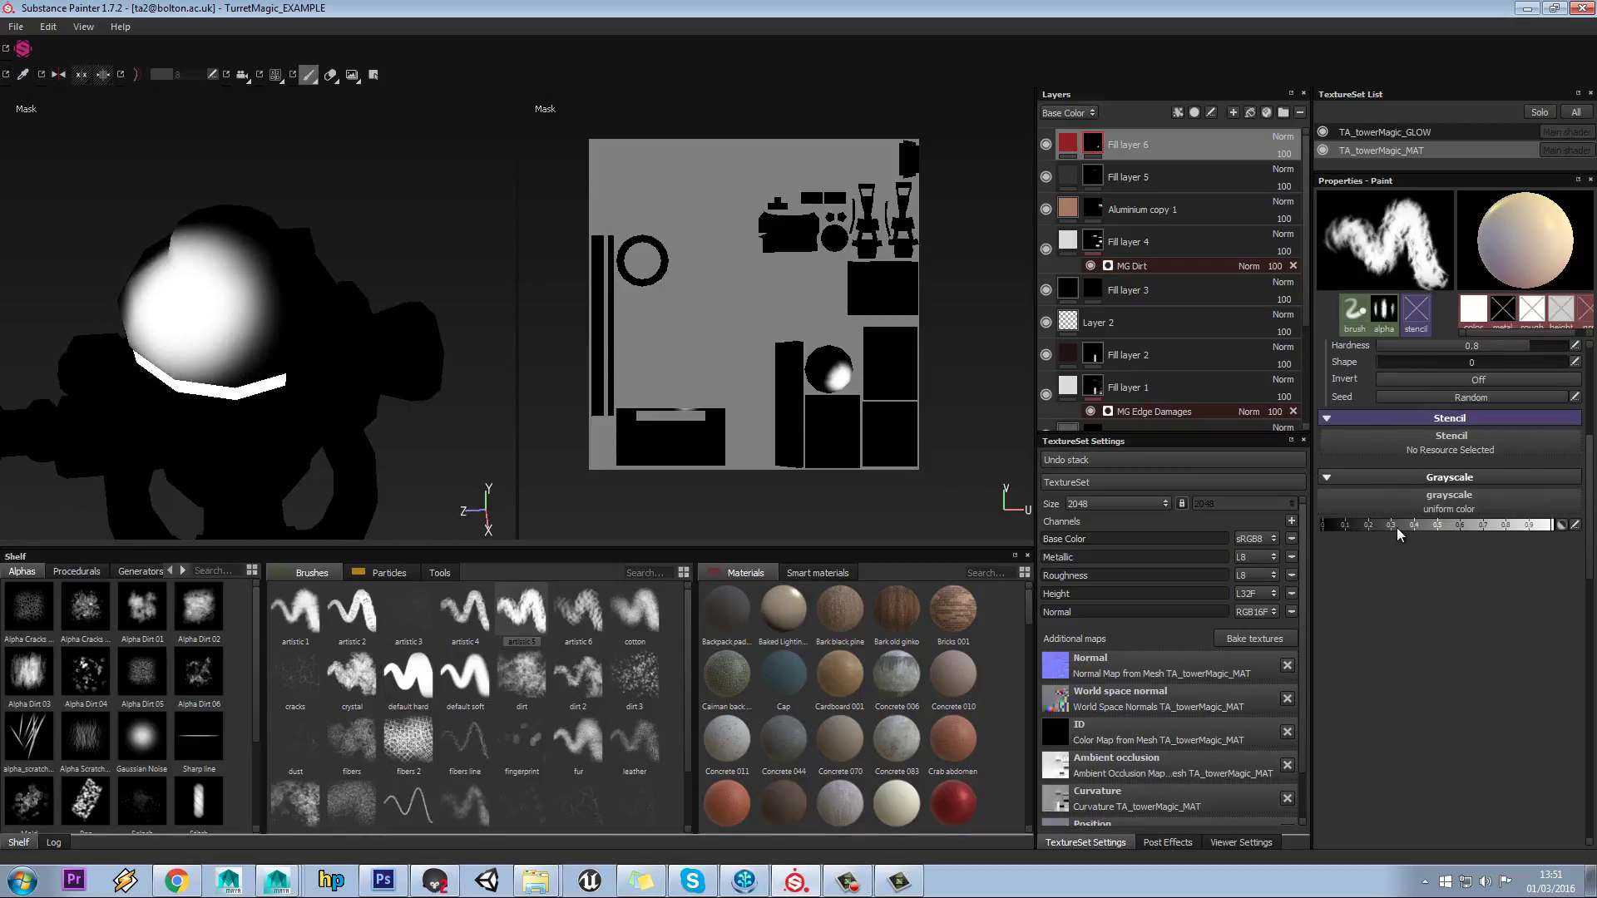
pyautogui.moveTo(1391, 526); pyautogui.dragTo(1294, 528)
pyautogui.moveTo(267, 320)
pyautogui.mouseDown()
pyautogui.moveTo(265, 262)
pyautogui.moveTo(210, 327)
pyautogui.mouseUp()
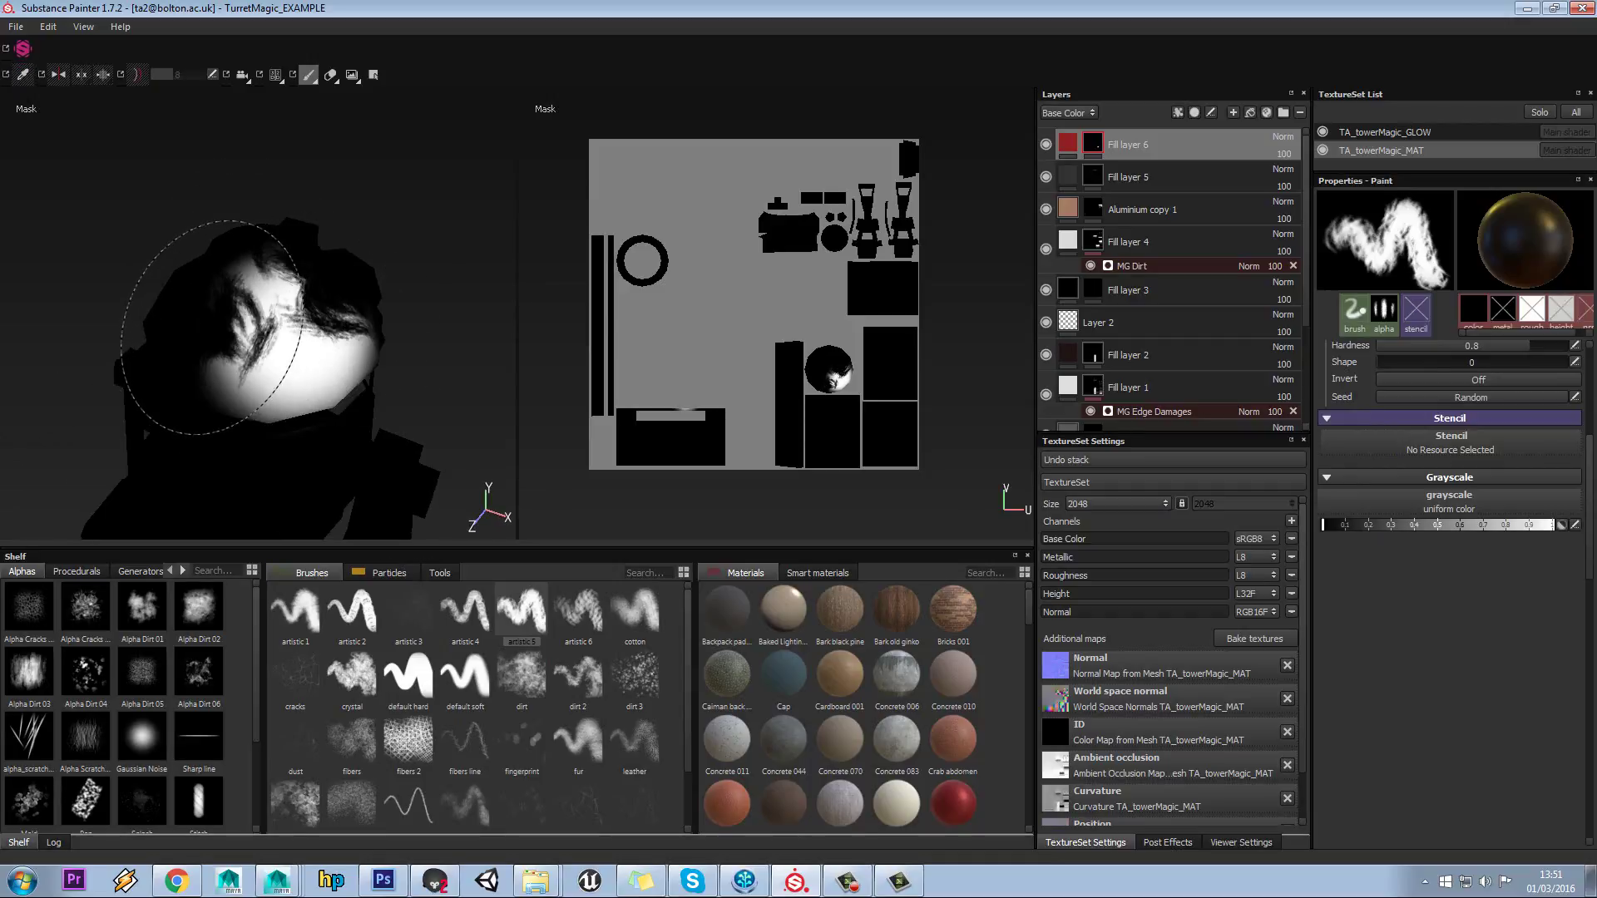
pyautogui.click(1067, 148)
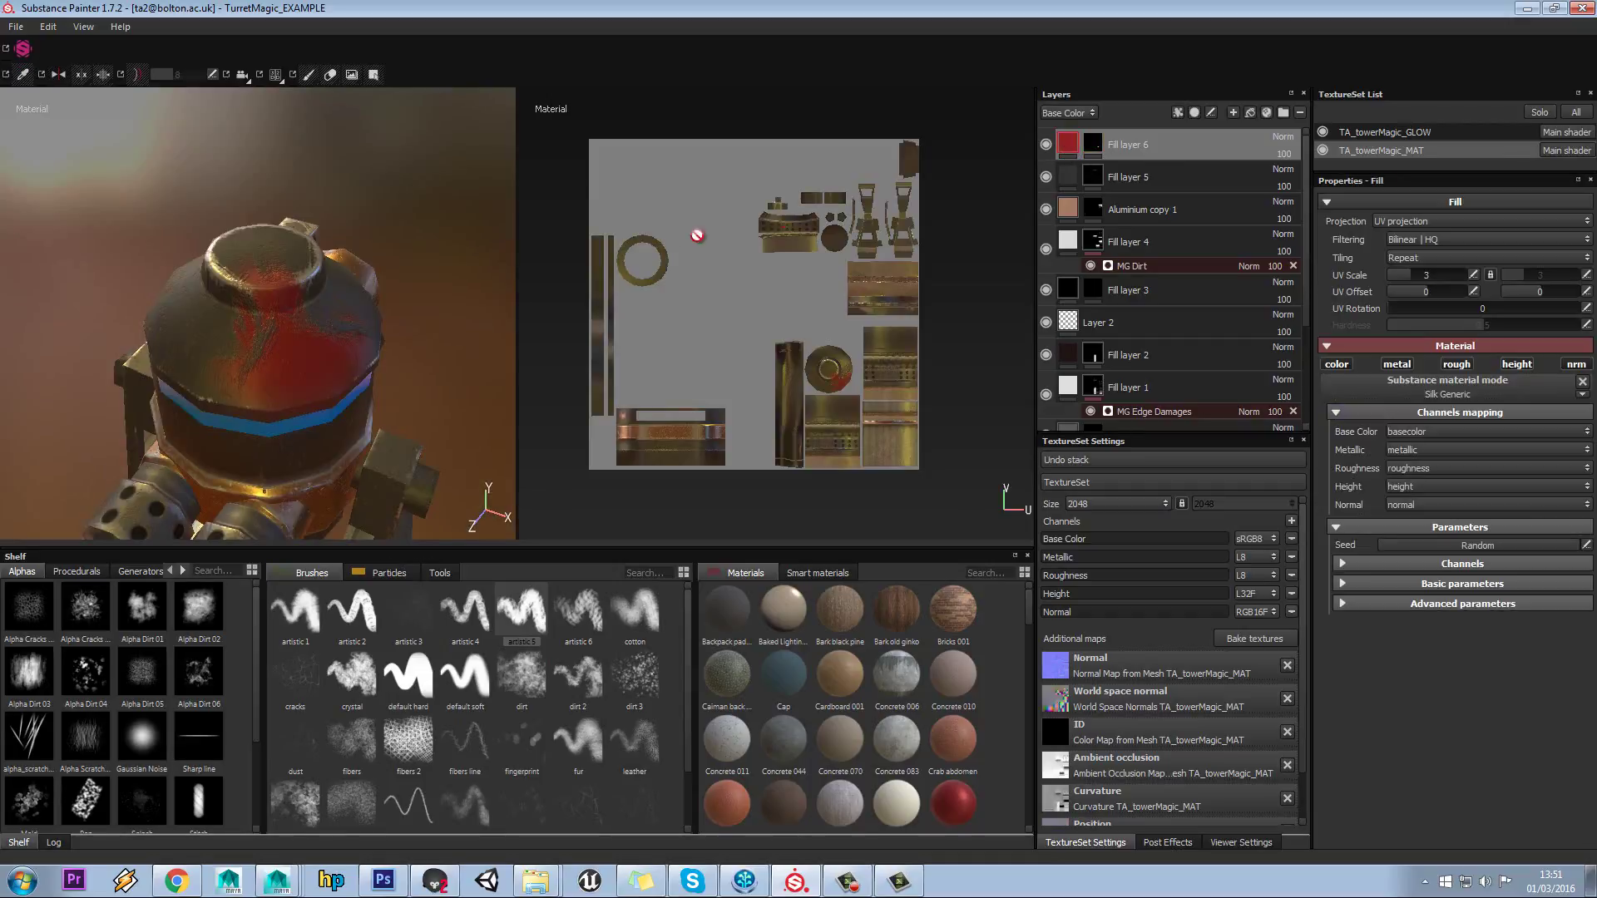
pyautogui.moveTo(329, 273)
pyautogui.keyDown('alt'); pyautogui.mouseDown()
pyautogui.moveTo(241, 207)
pyautogui.moveTo(249, 246)
pyautogui.moveTo(225, 323)
pyautogui.moveTo(216, 287)
pyautogui.moveTo(154, 292)
pyautogui.mouseUp(); pyautogui.keyUp('alt')
# - Paint white specks over the turret on Fill layer 6's mask with the dirt 3 brush, and display the mask alone
pyautogui.click(1092, 145)
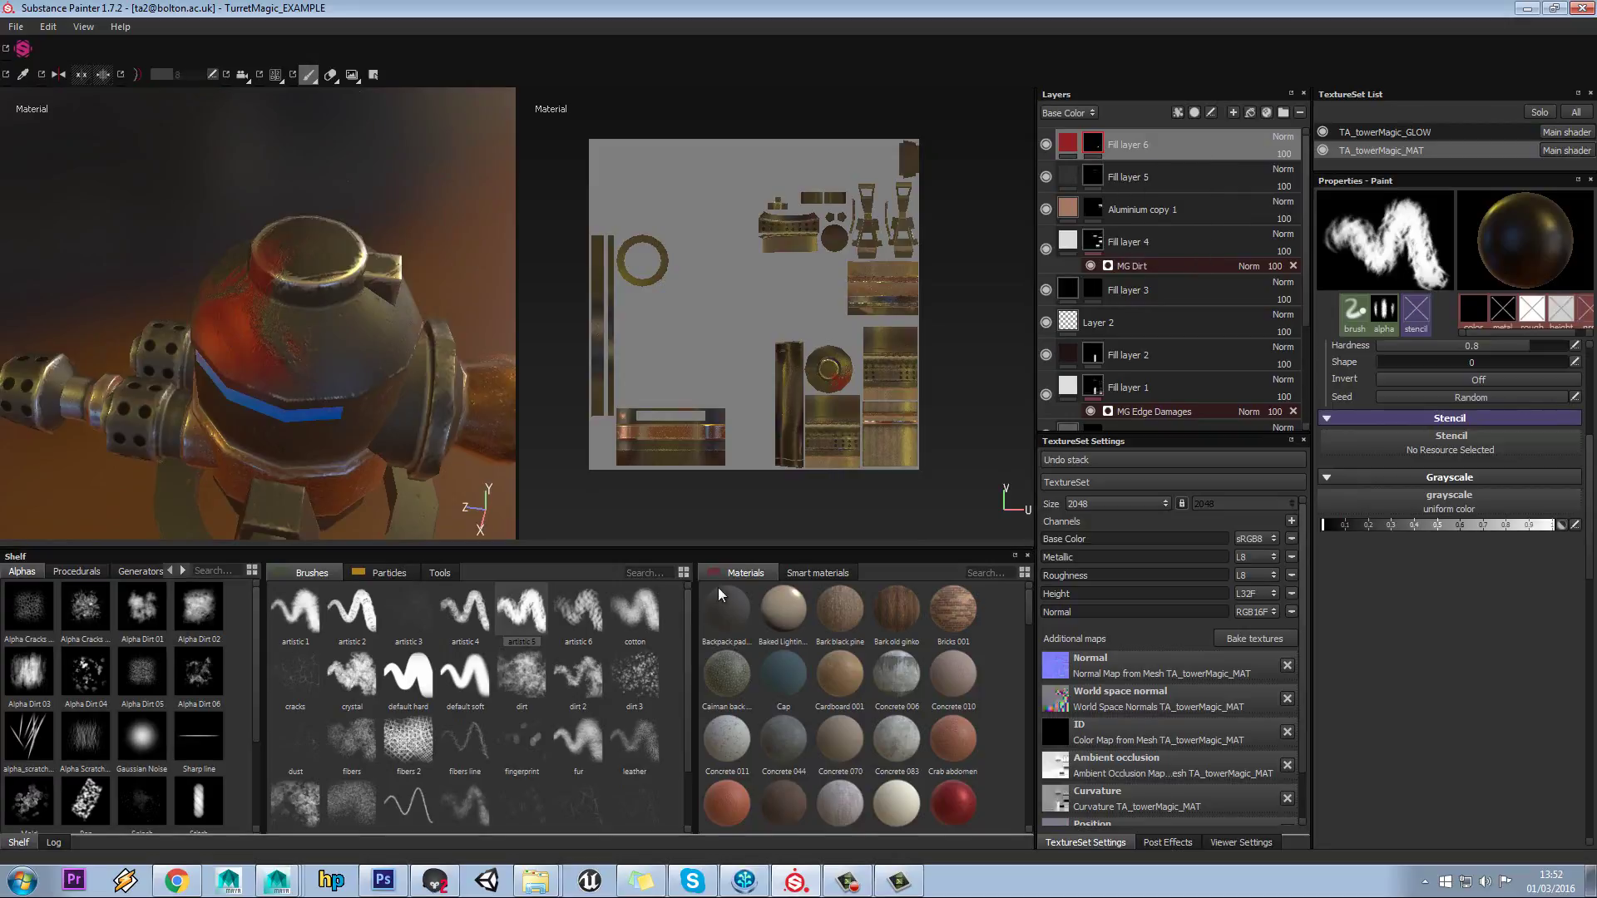
pyautogui.click(635, 692)
pyautogui.keyDown('alt'); pyautogui.moveTo(357, 349); pyautogui.dragTo(249, 366); pyautogui.keyUp('alt')
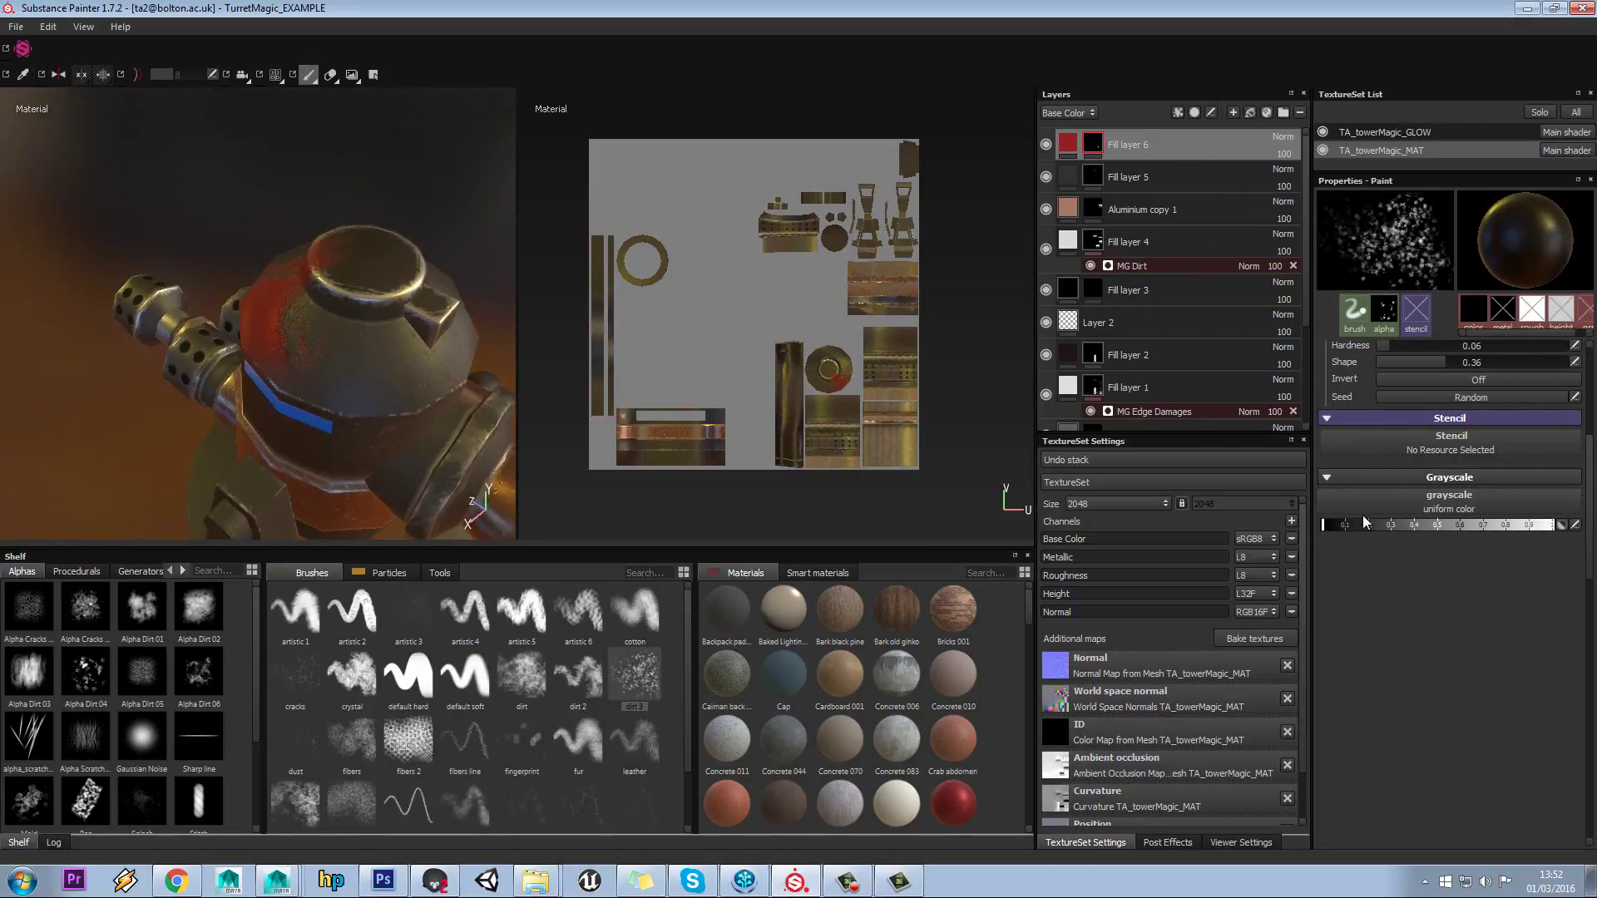
pyautogui.click(1538, 525)
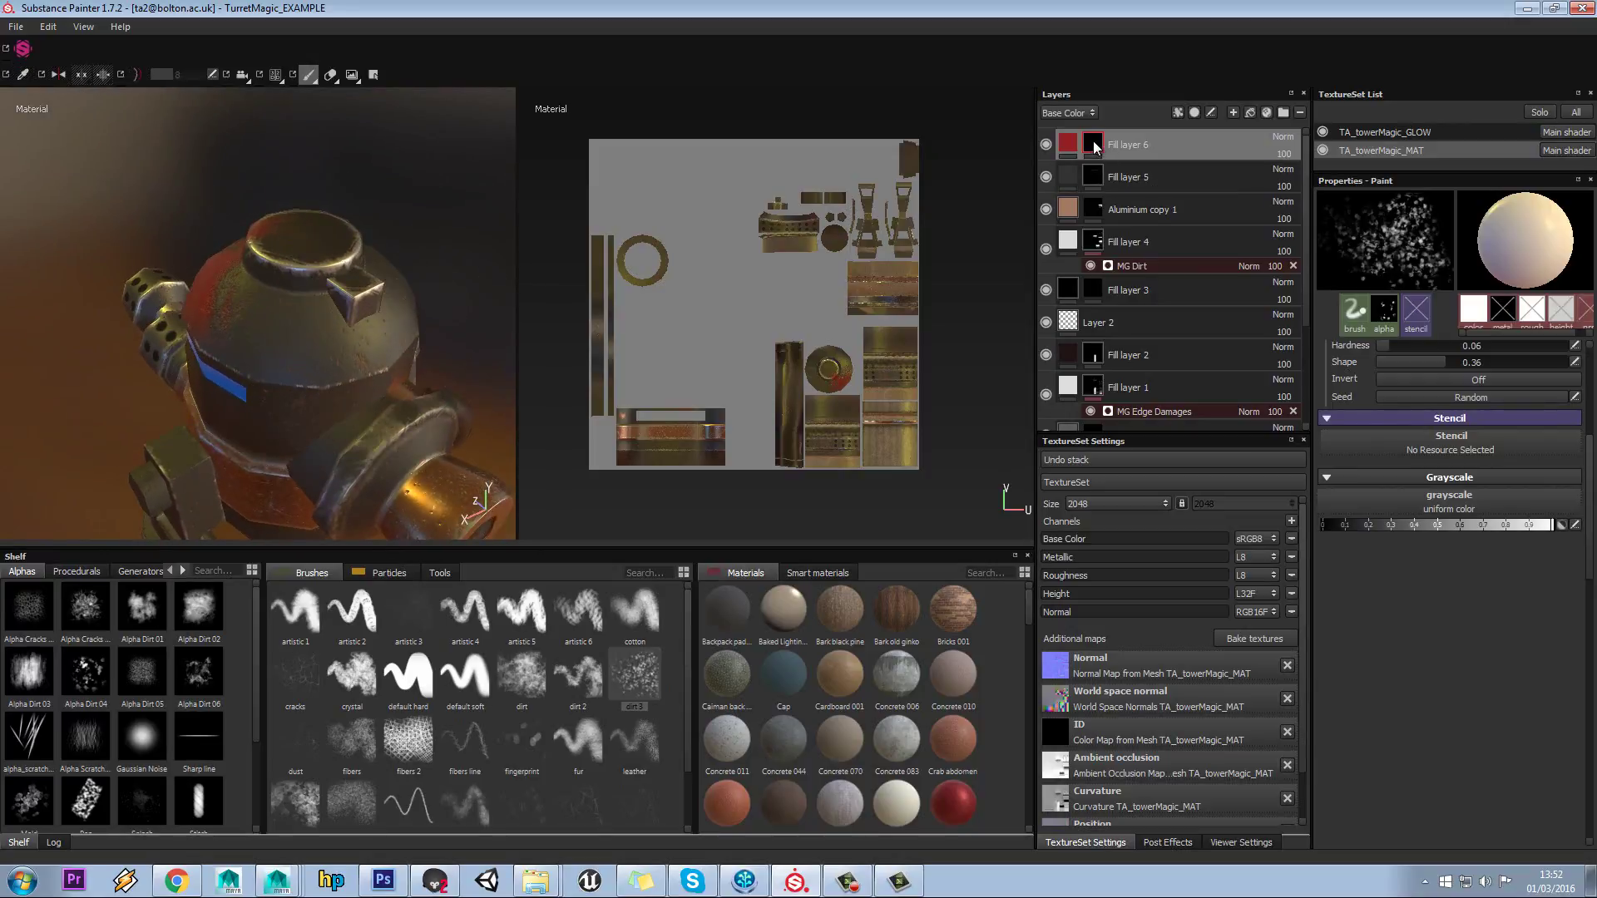
pyautogui.moveTo(379, 385)
pyautogui.mouseDown()
pyautogui.moveTo(349, 374)
pyautogui.moveTo(446, 399)
pyautogui.moveTo(366, 295)
pyautogui.moveTo(197, 321)
pyautogui.moveTo(100, 266)
pyautogui.mouseUp()
pyautogui.scroll(-3, 229, 341)
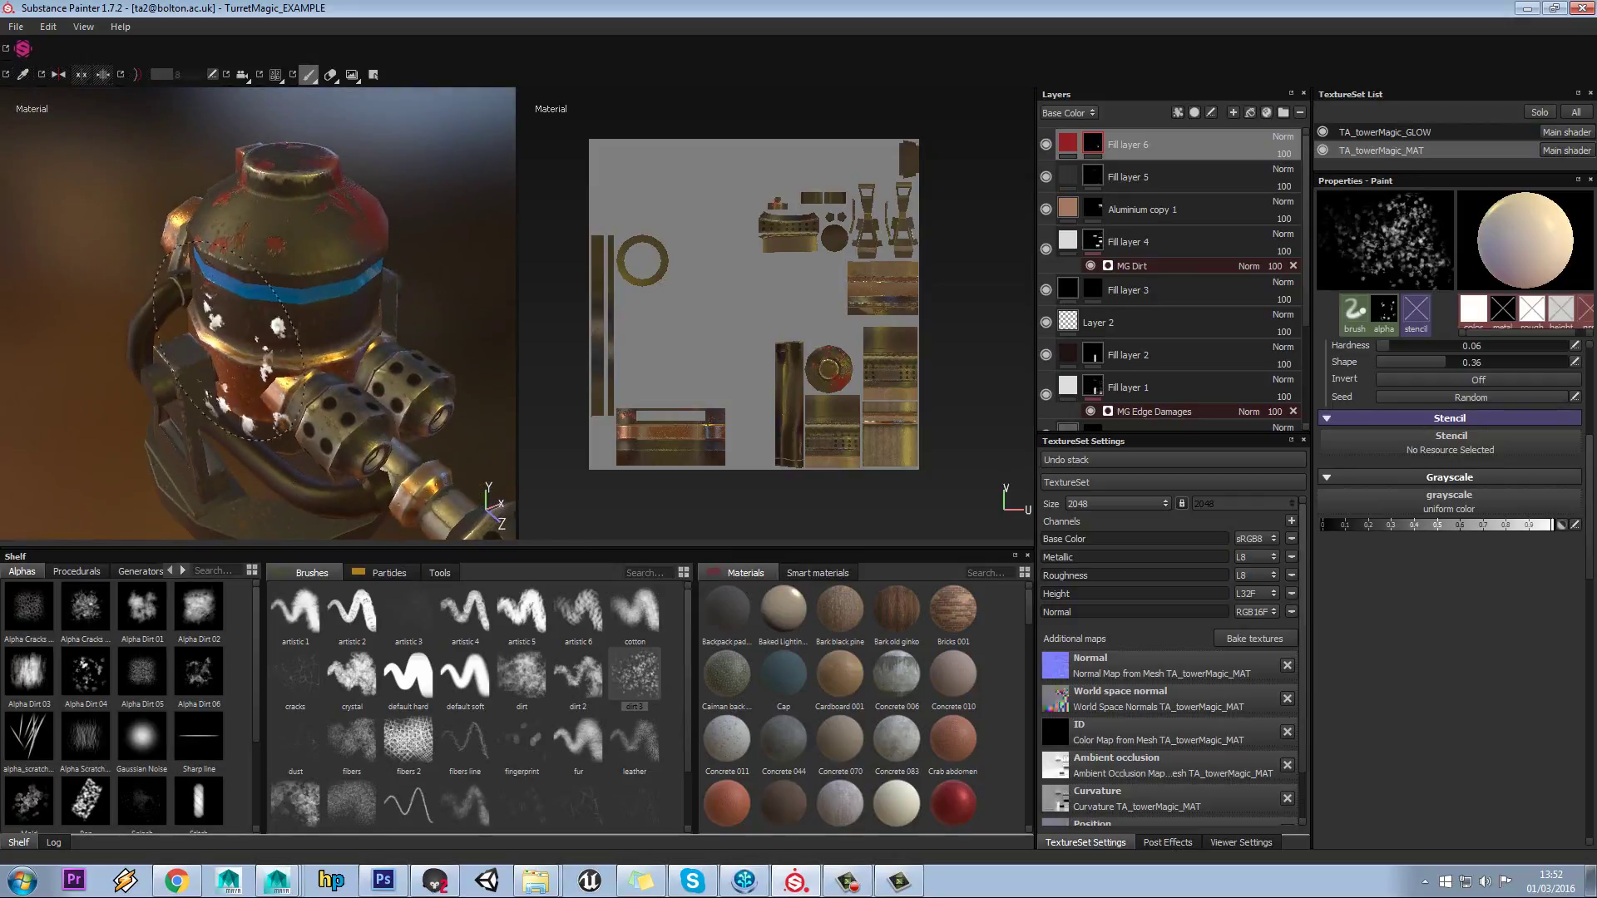
pyautogui.keyDown('alt'); pyautogui.moveTo(229, 339); pyautogui.dragTo(433, 341); pyautogui.keyUp('alt')
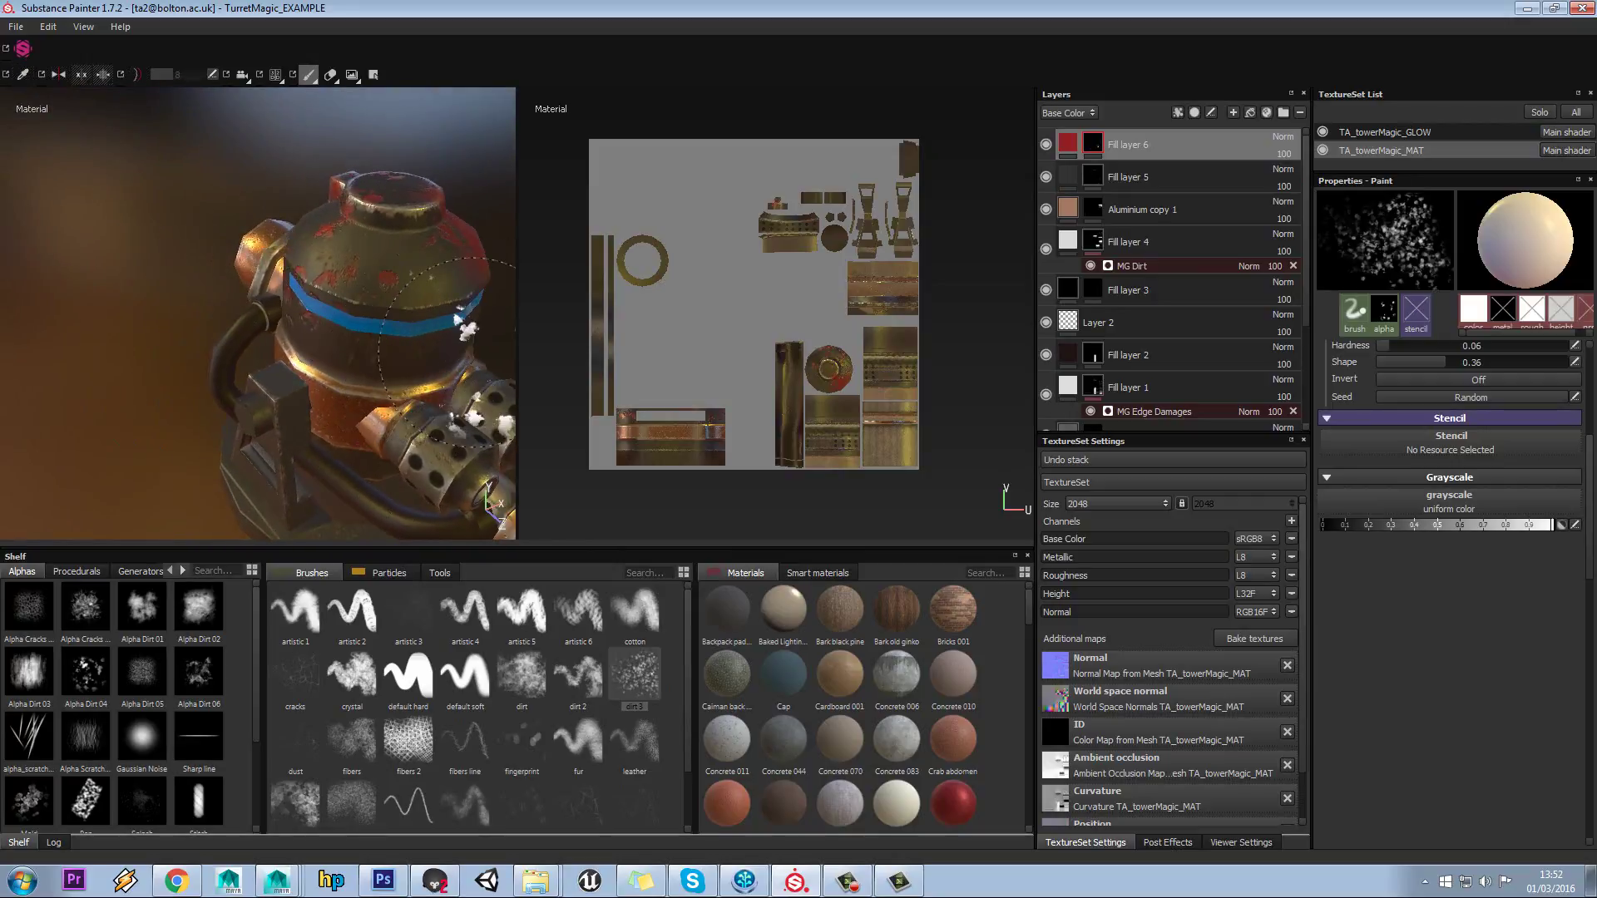
pyautogui.keyDown('alt'); pyautogui.click(1093, 145); pyautogui.keyUp('alt')
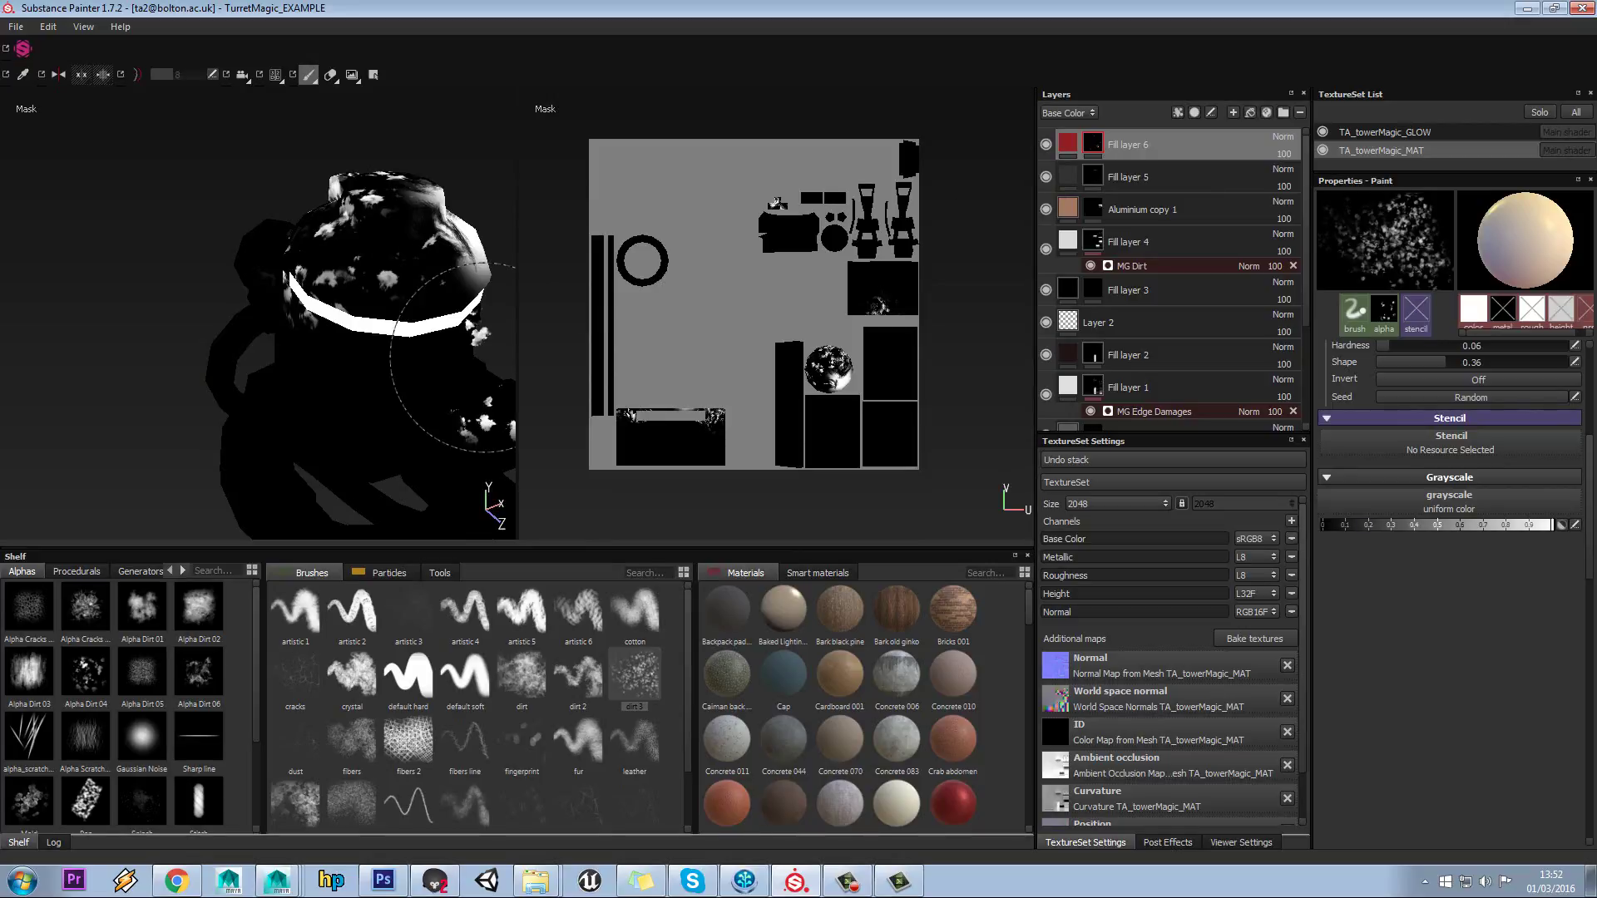